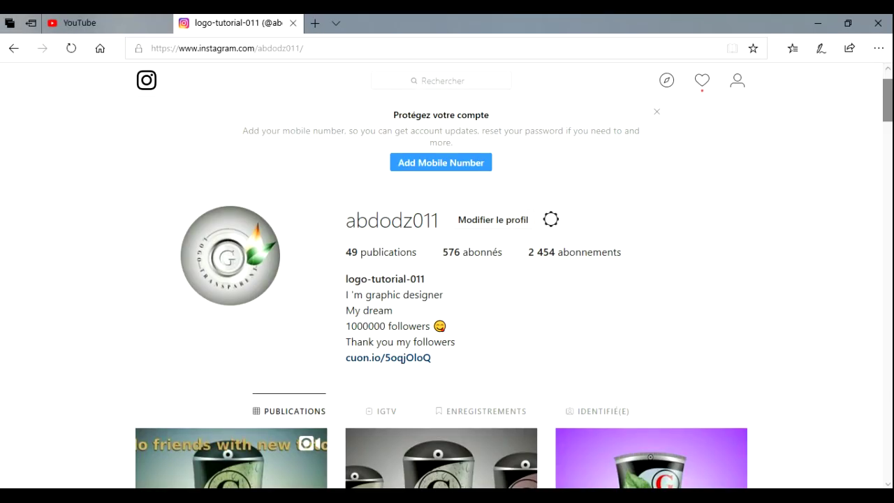
- Create a new 1920×1080 image
scroll(447, 294, down, 3)
scroll(447, 294, down, 2)
scroll(447, 293, down, 2)
scroll(446, 294, down, 2)
mouse_move(892, 167)
mouse_down()
mouse_move(888, 470)
mouse_move(888, 95)
mouse_up()
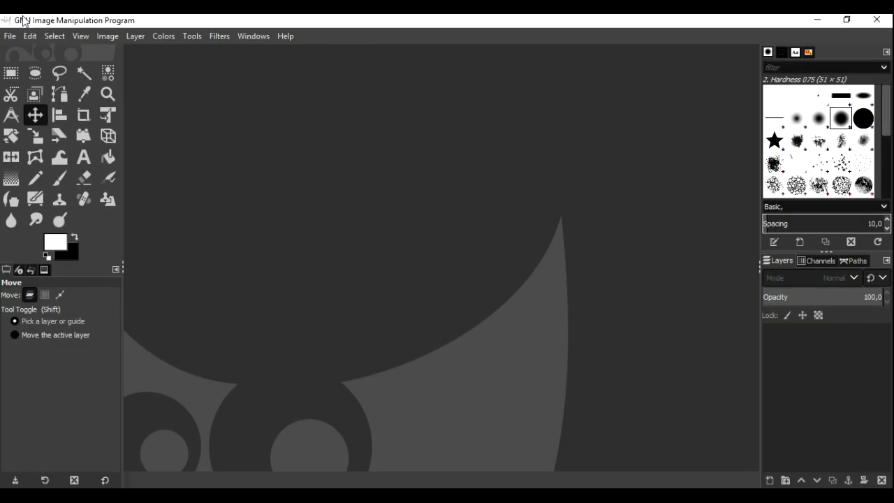
click(9, 35)
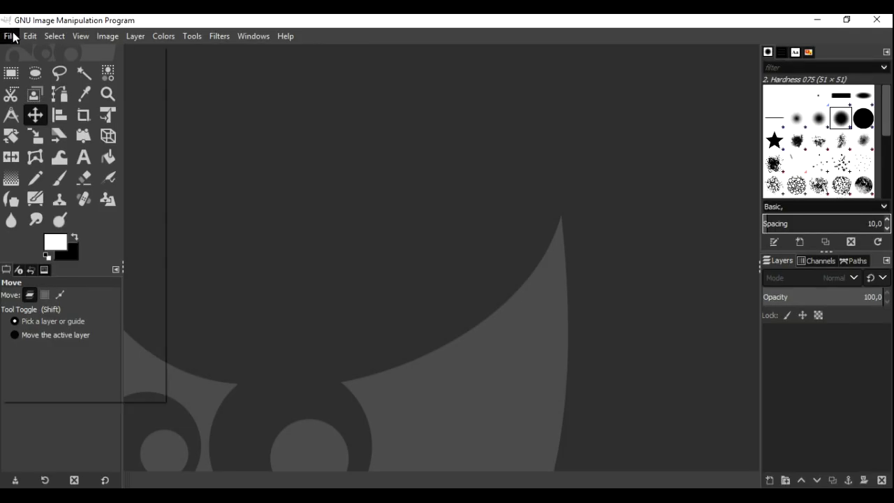
click(88, 57)
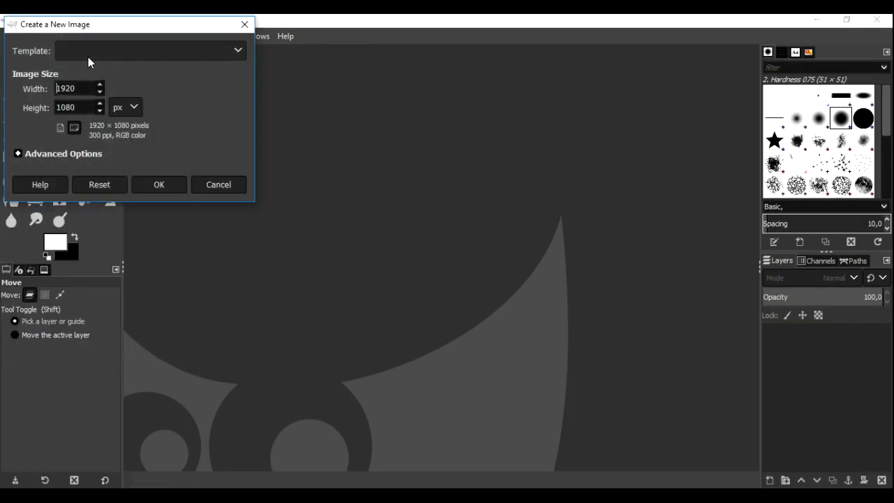
mouse_move(77, 89)
mouse_down()
mouse_move(54, 89)
mouse_move(66, 107)
mouse_up()
click(159, 182)
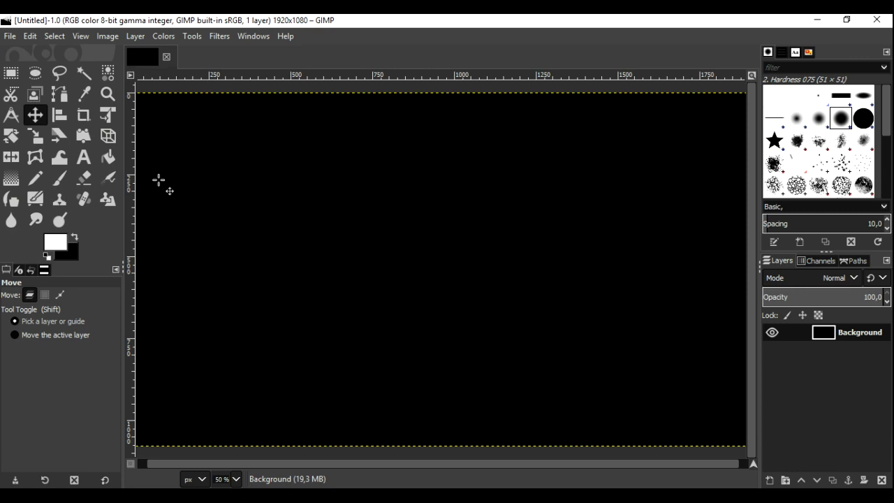
- Add a transparent layer and place horizontal and vertical guides through the image centre
click(770, 480)
click(794, 468)
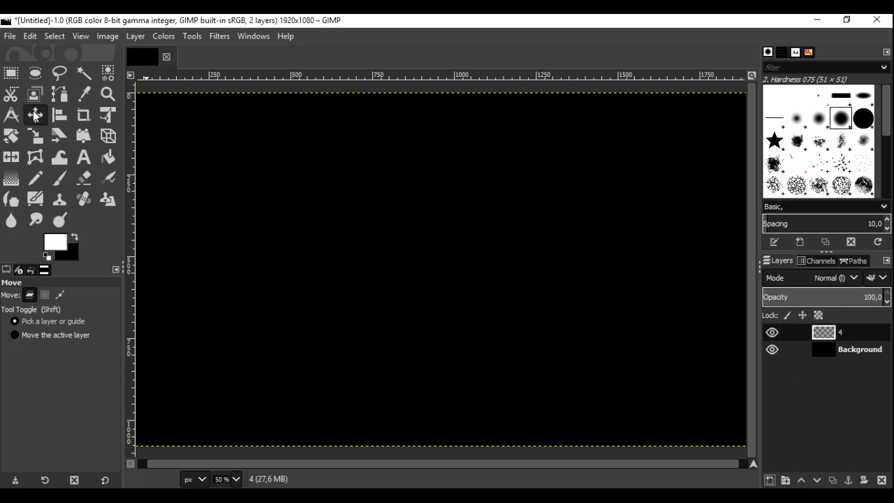
drag(356, 76, 350, 260)
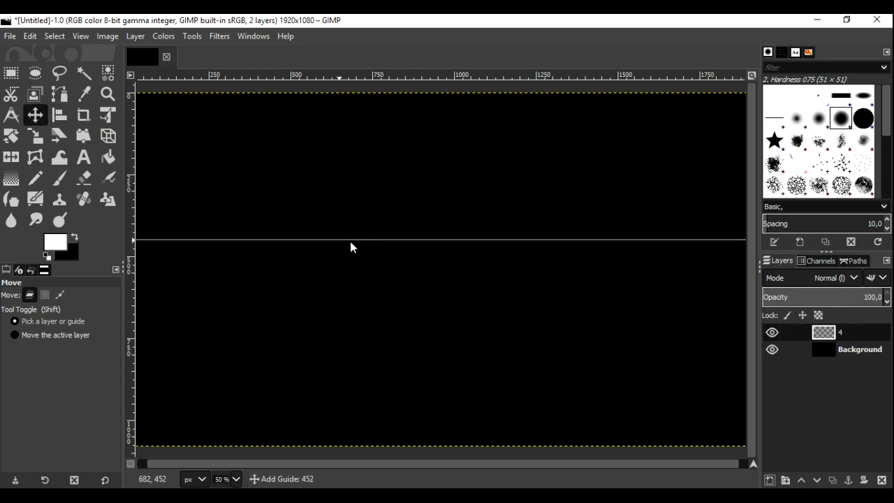
drag(350, 257, 349, 273)
drag(131, 320, 423, 302)
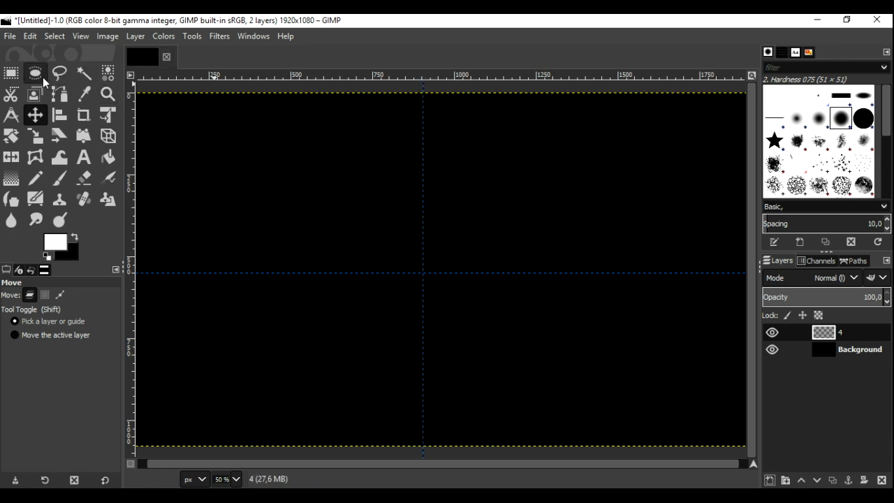
click(59, 93)
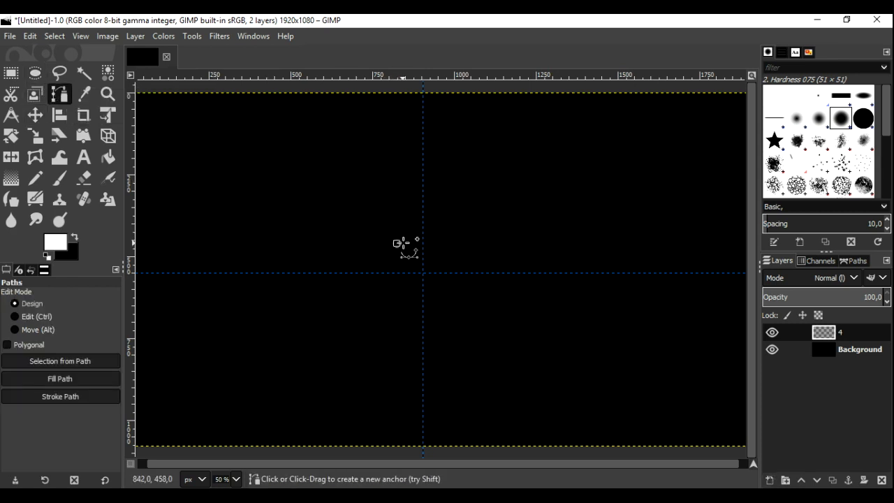
- Place the dove outline's head and right-tip anchors and bend their segments into curves
click(396, 243)
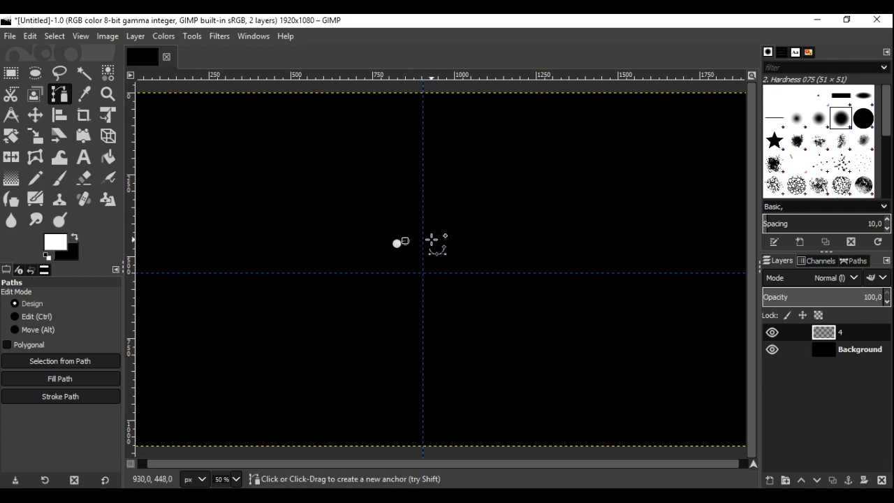
drag(434, 242, 448, 271)
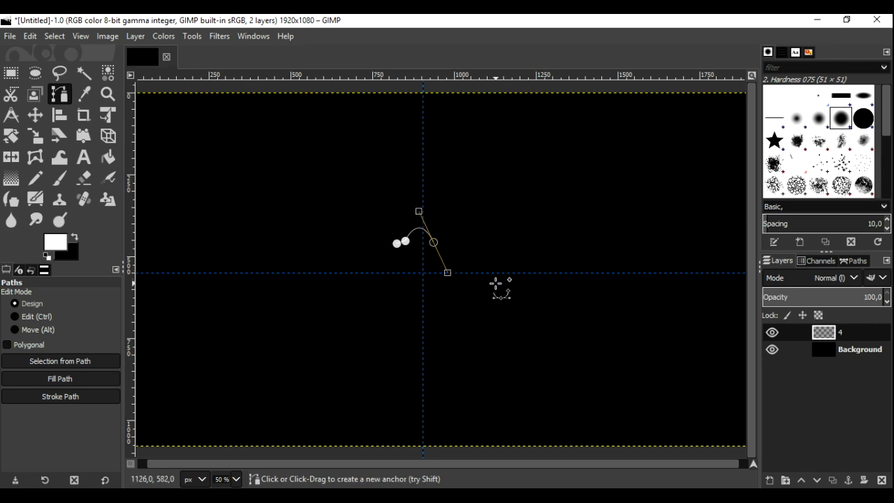
mouse_move(497, 282)
mouse_down()
mouse_move(542, 273)
mouse_move(519, 253)
mouse_move(521, 244)
mouse_move(537, 244)
mouse_move(530, 253)
mouse_up()
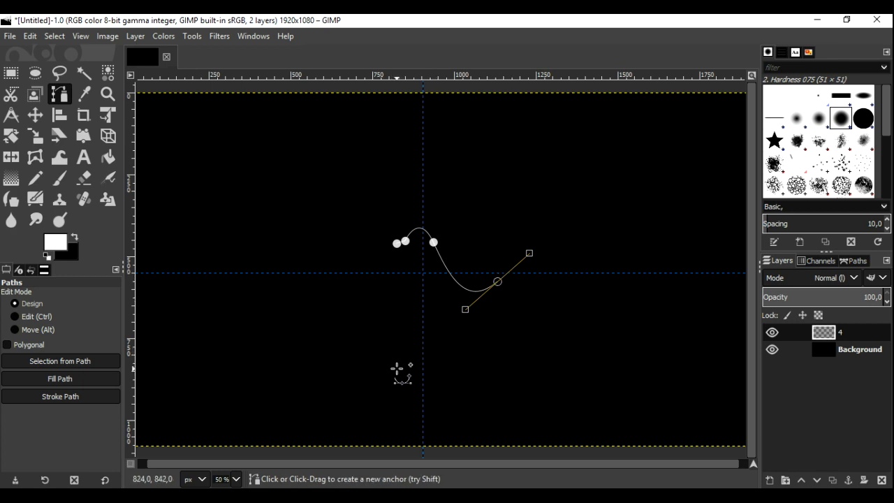
click(397, 368)
drag(417, 352, 413, 323)
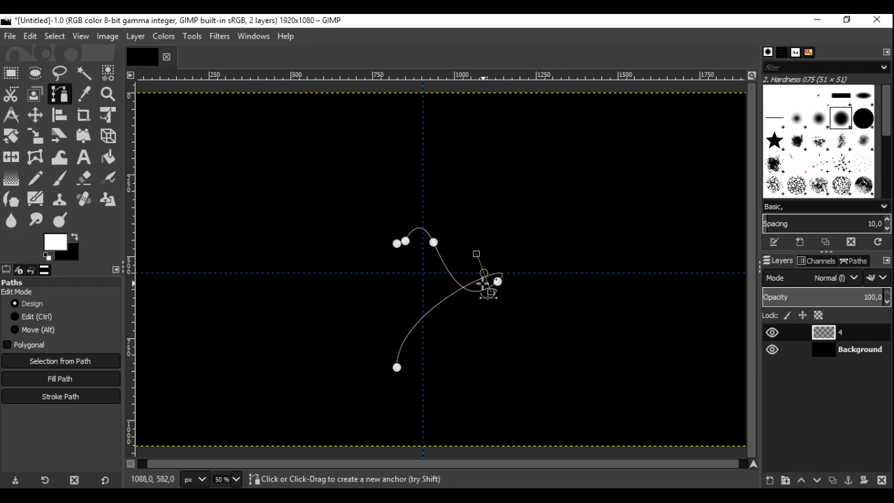
mouse_move(487, 287)
mouse_down()
mouse_move(489, 305)
mouse_move(514, 324)
mouse_up()
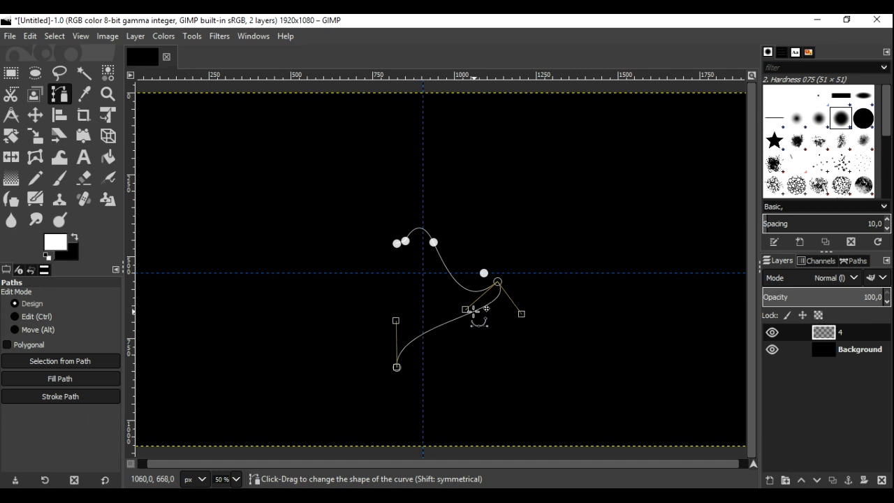
drag(519, 325, 495, 341)
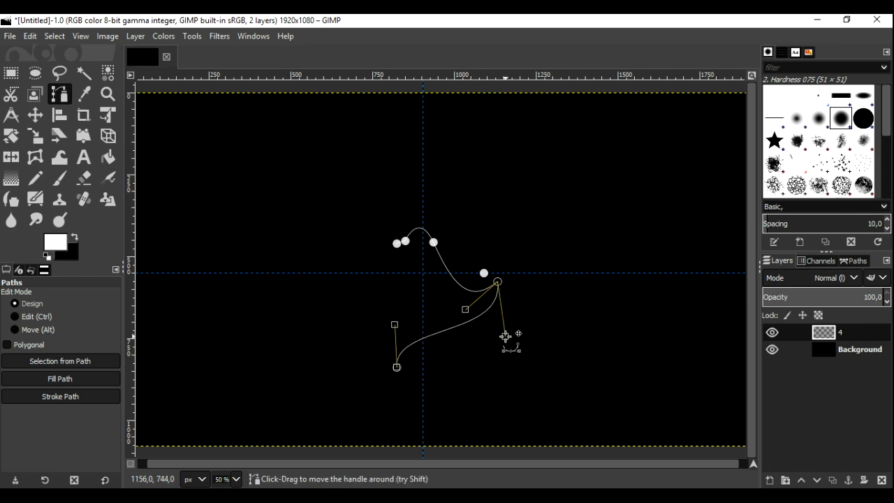
drag(395, 325, 412, 304)
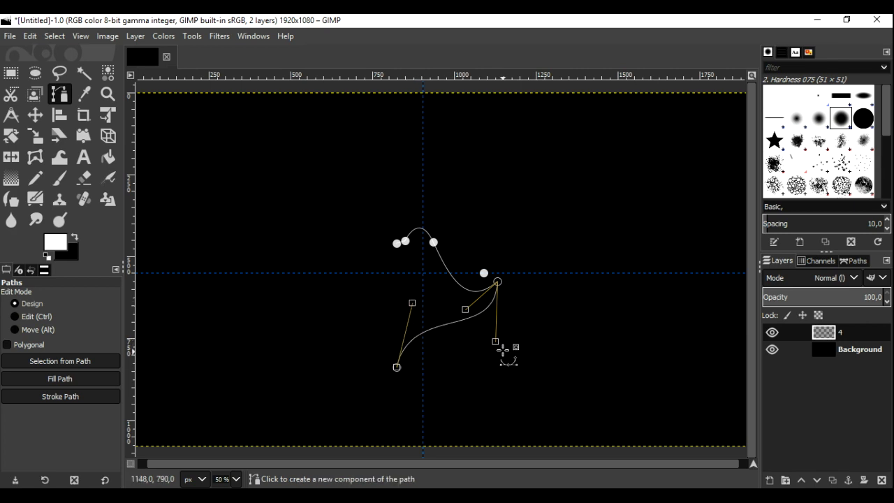
drag(496, 341, 528, 337)
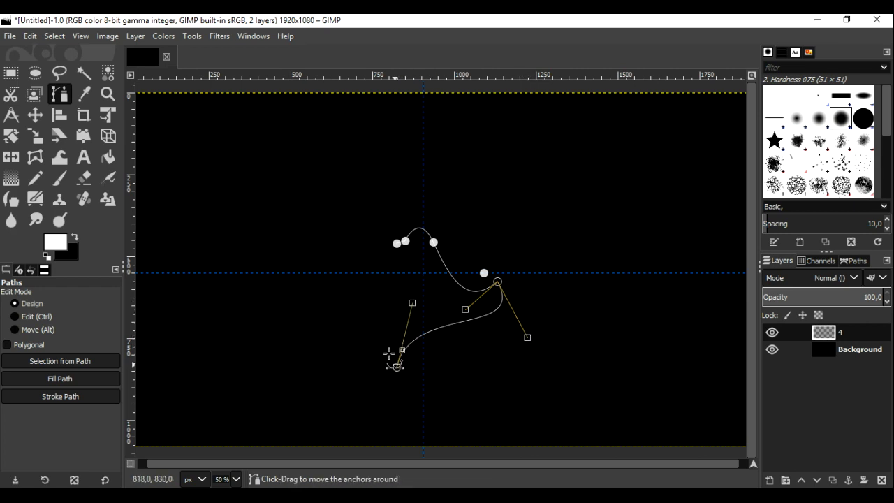
- Add the lower anchor, close the path back to the head, and smooth the left-side curves
click(311, 361)
mouse_move(397, 368)
mouse_down()
mouse_move(412, 358)
mouse_move(402, 352)
mouse_up()
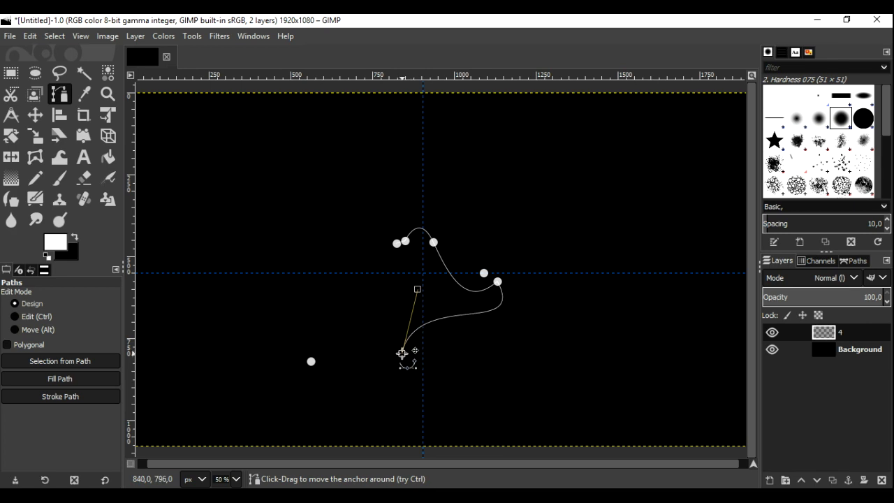
drag(405, 254, 397, 243)
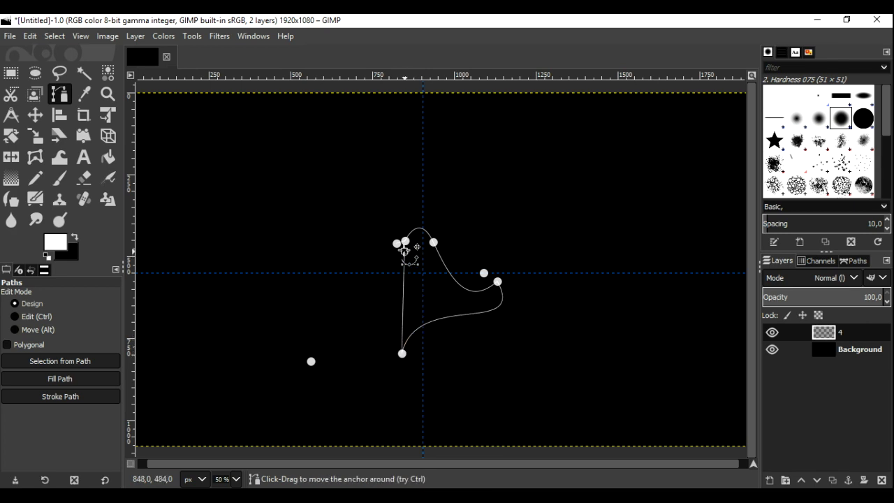
drag(401, 252, 413, 261)
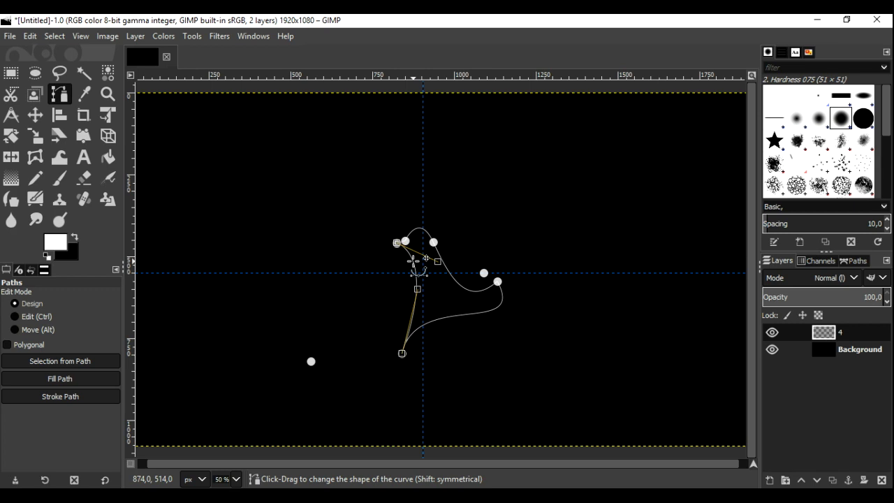
click(419, 293)
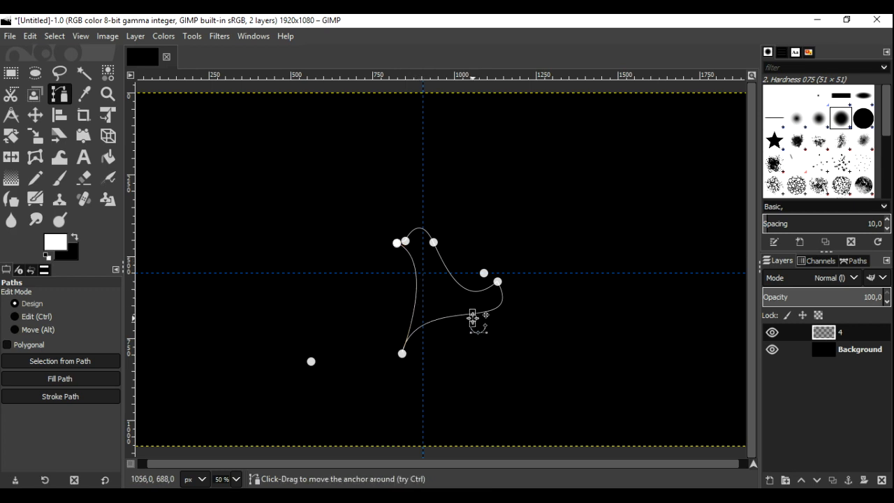
drag(409, 330, 395, 324)
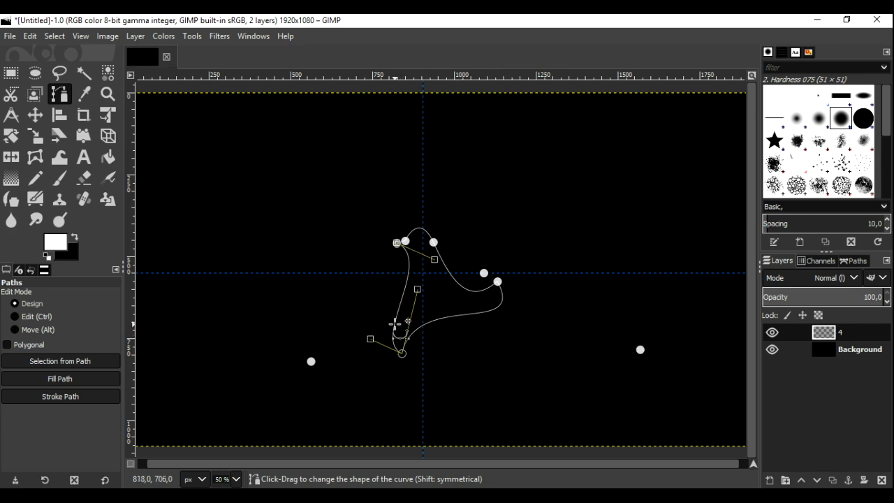
drag(433, 259, 447, 271)
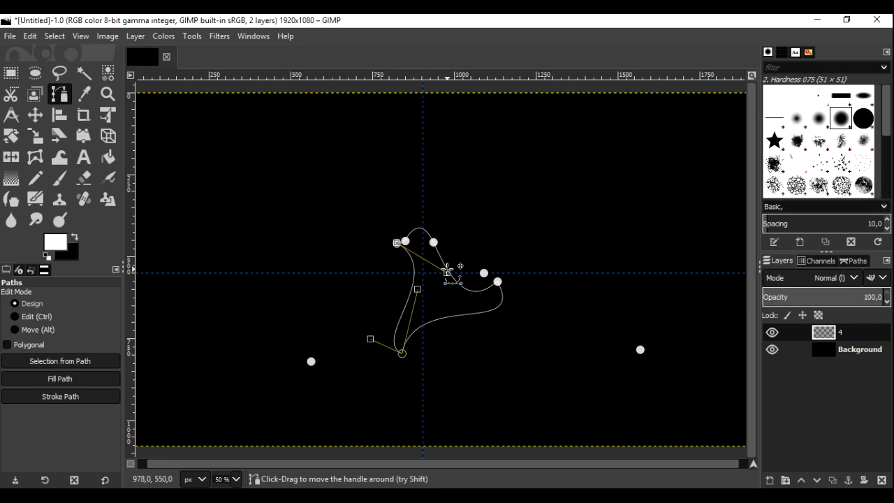
- Fill the dove path with white and turn layer 4 into a selection
click(88, 378)
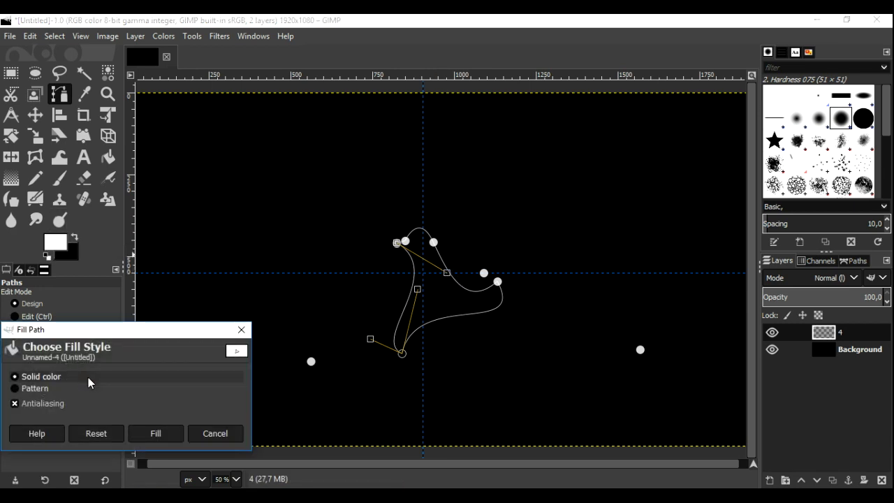
click(162, 432)
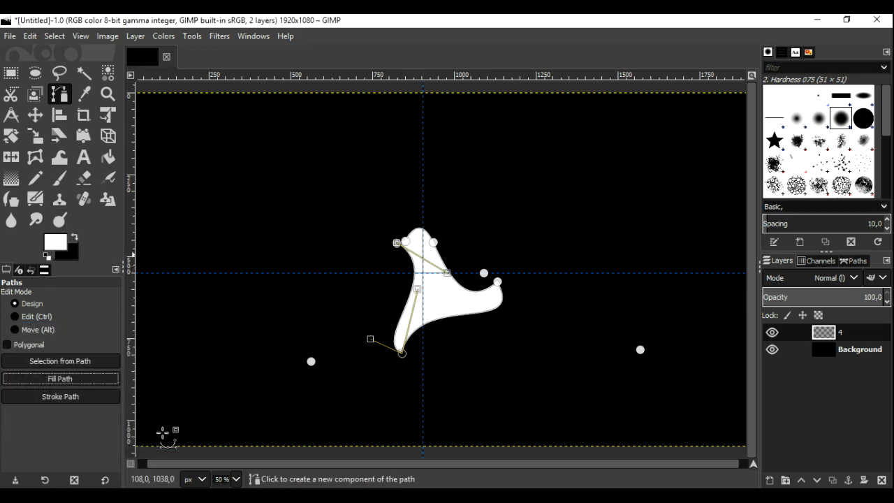
click(41, 120)
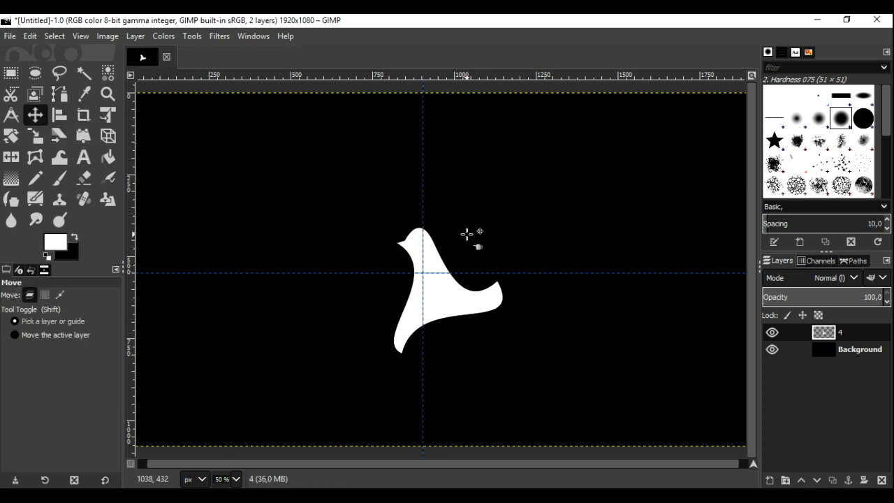
right_click(836, 334)
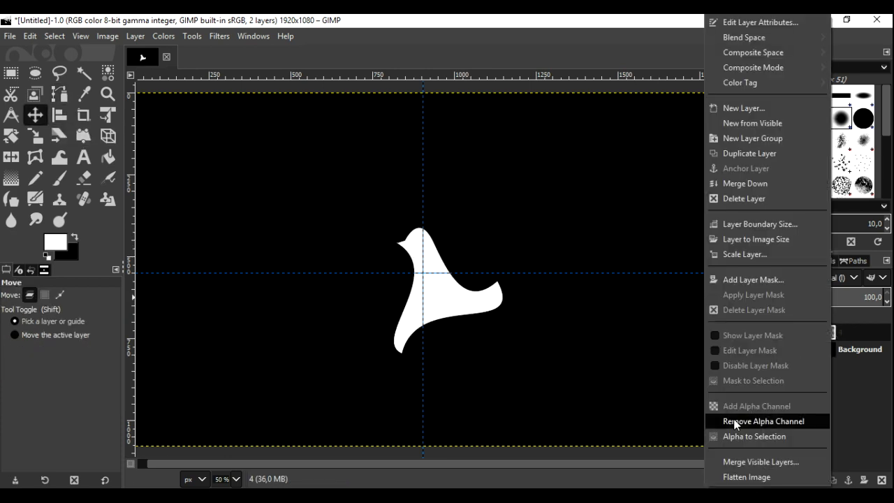
click(750, 431)
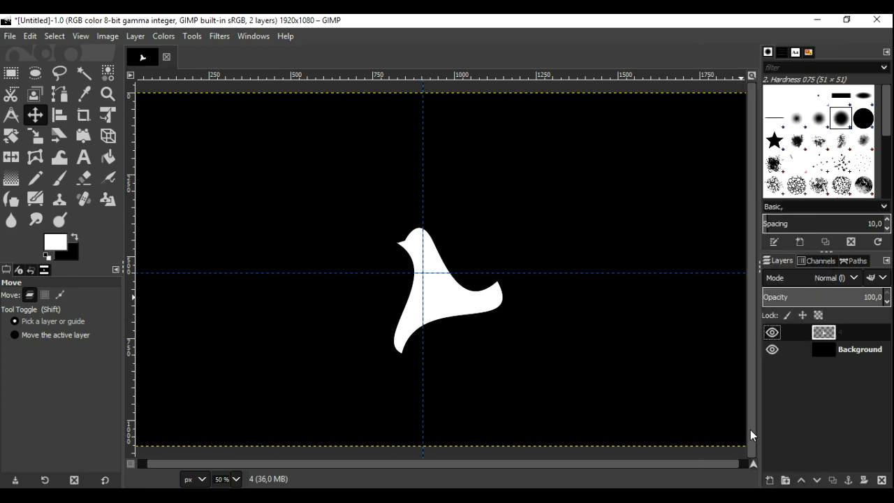
- Fill the selection with the Golden radial gradient, dragged top to bottom
click(17, 181)
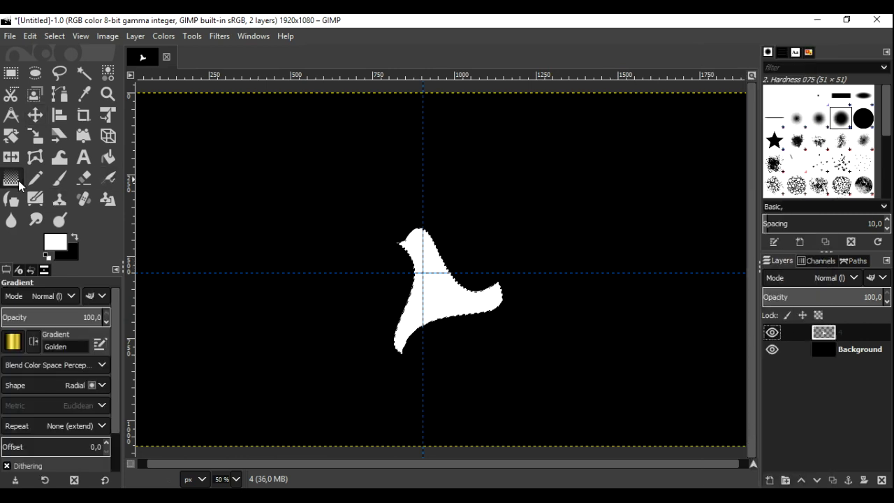
click(12, 340)
mouse_move(112, 225)
mouse_down()
mouse_move(114, 180)
mouse_move(120, 248)
mouse_move(115, 212)
mouse_up()
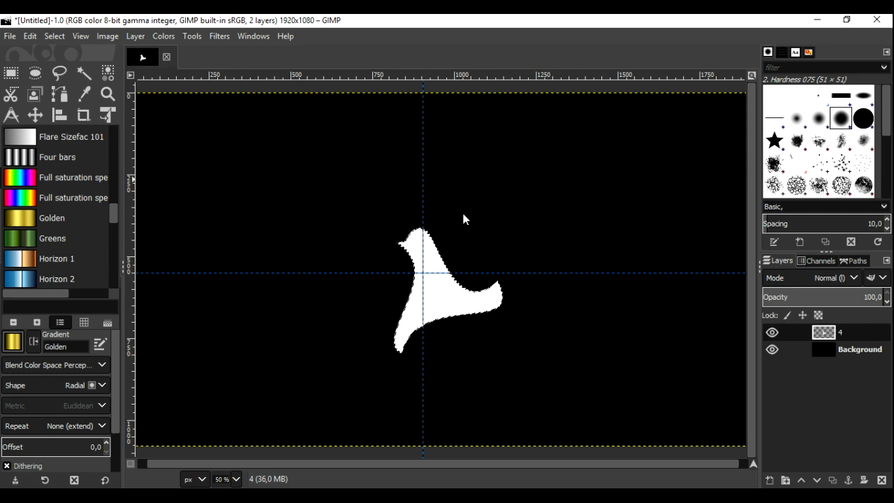
click(414, 207)
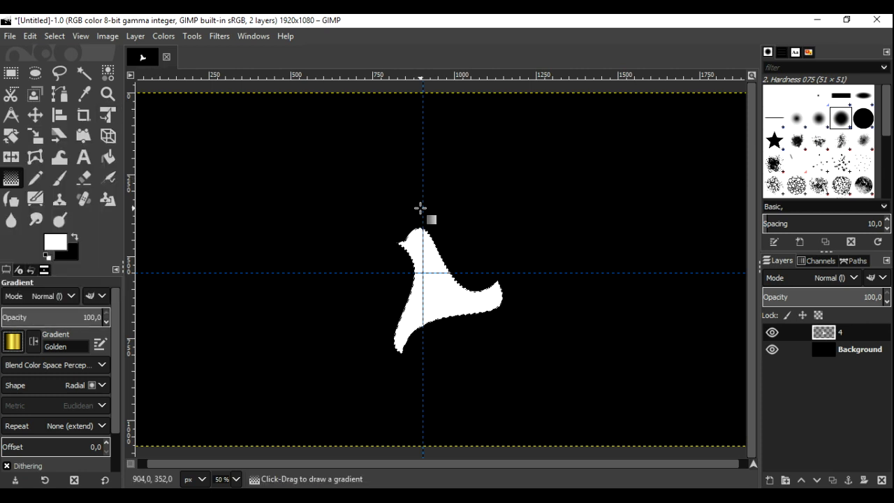
drag(419, 208, 422, 381)
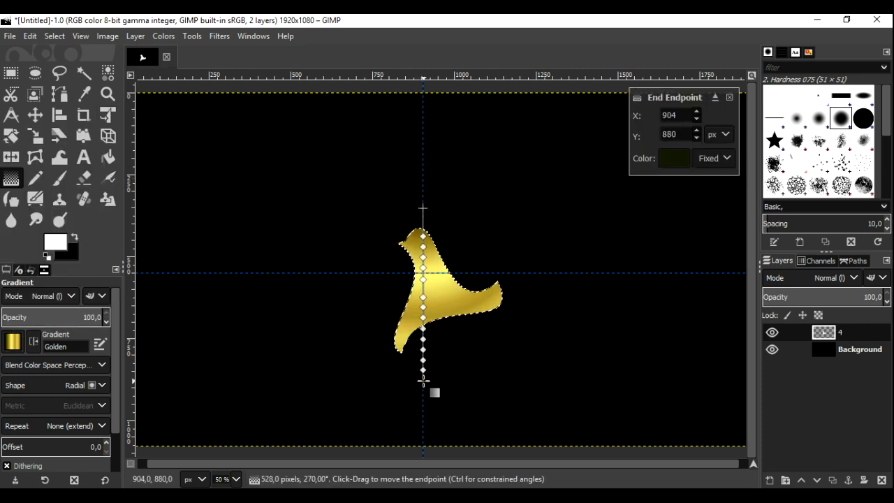
- Clear the selection and start a new layer
click(33, 115)
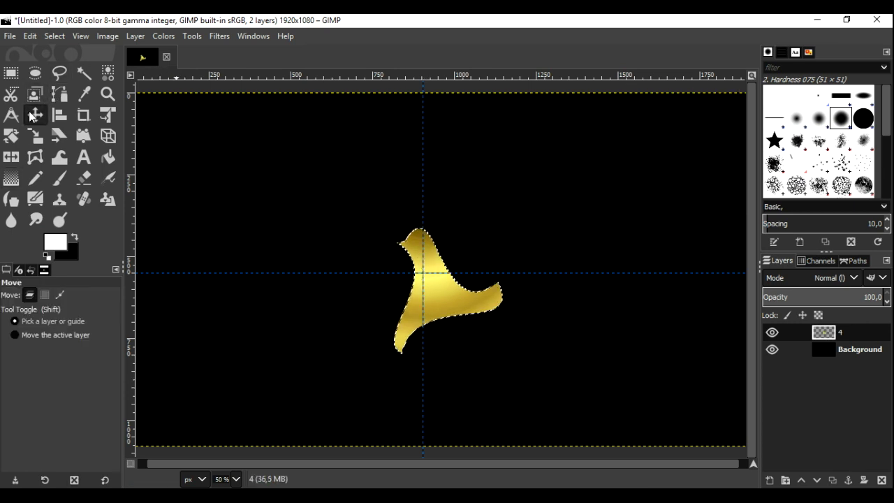
click(54, 36)
click(63, 65)
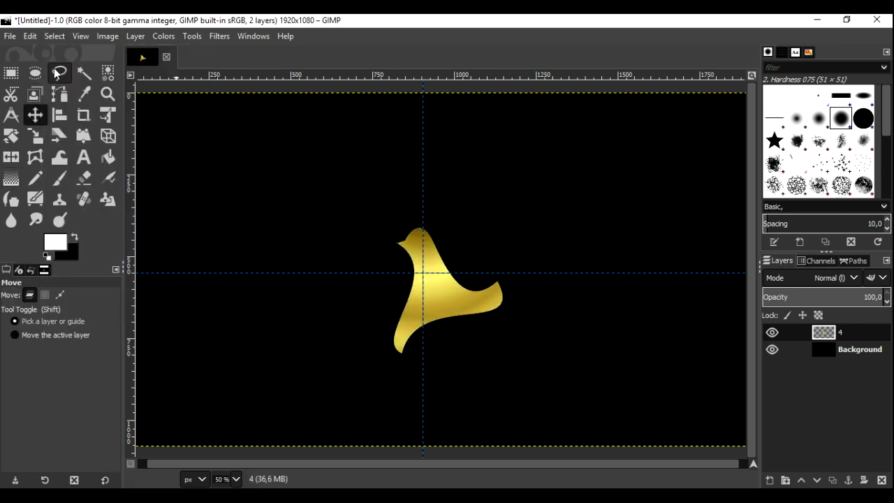
click(768, 480)
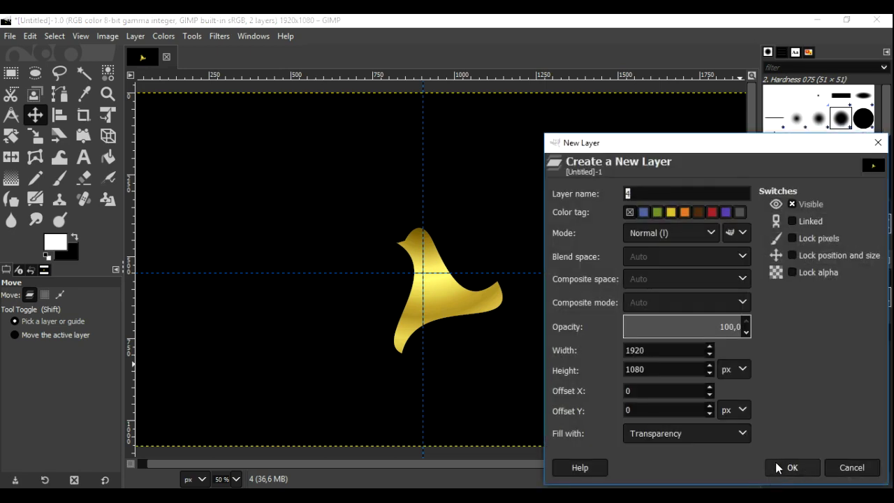
- Add a transparent layer below layer 4 and start a larger path over the head and right tip
click(779, 463)
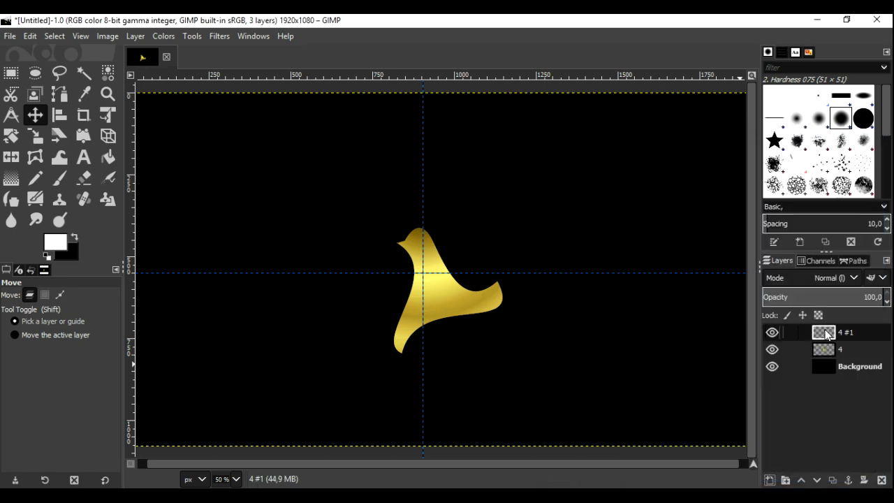
click(817, 481)
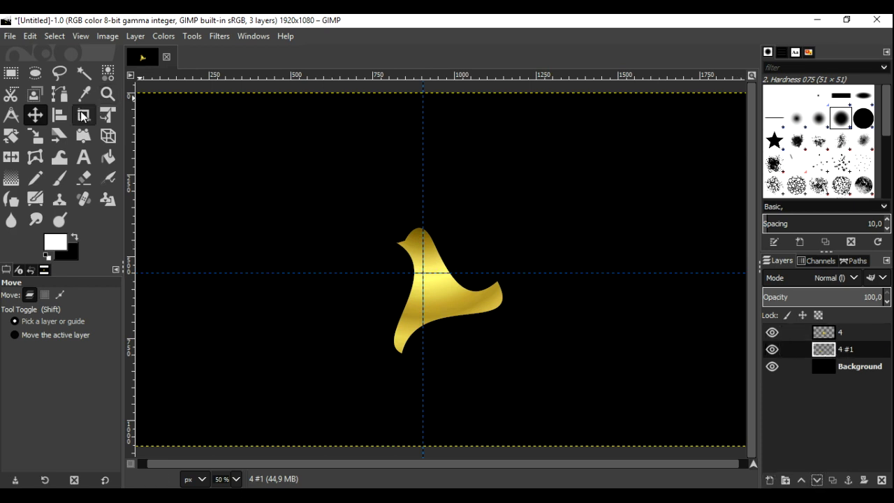
click(59, 95)
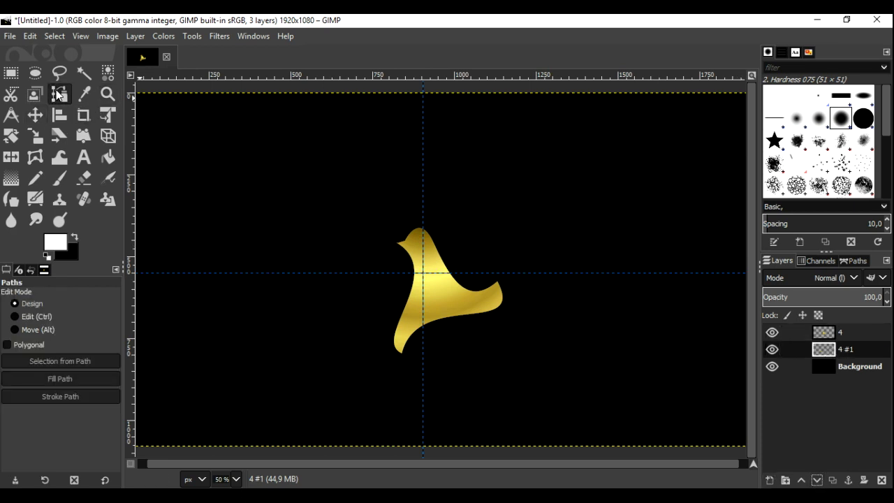
click(395, 243)
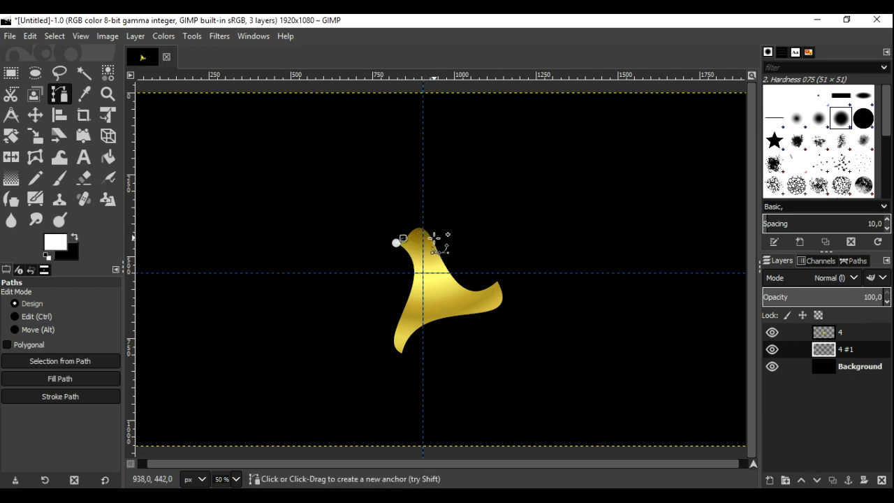
drag(433, 237, 448, 271)
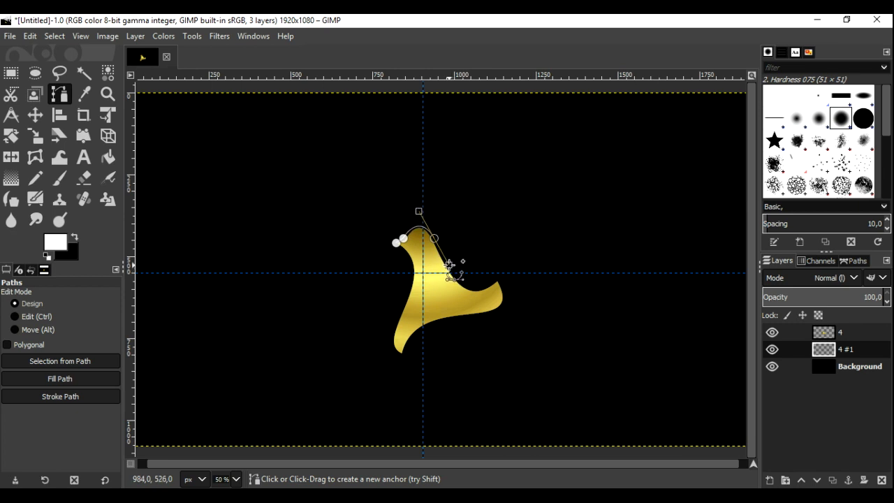
drag(449, 272, 448, 268)
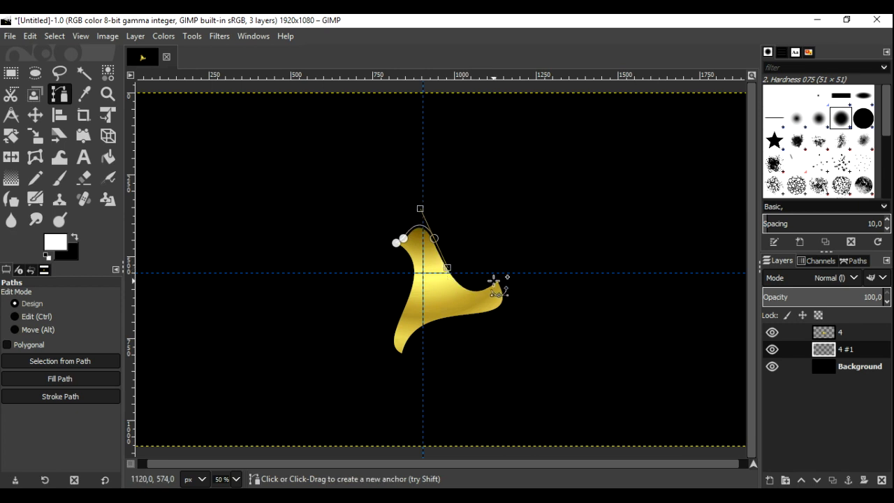
drag(496, 280, 522, 257)
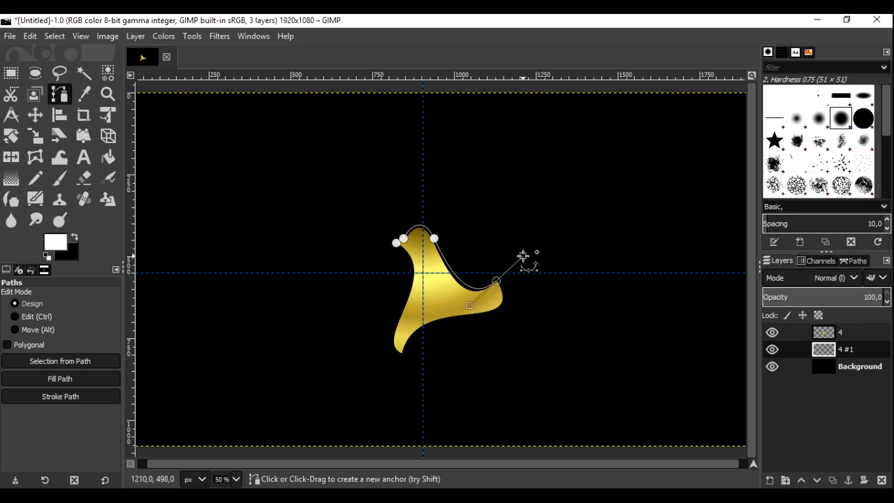
drag(525, 257, 530, 256)
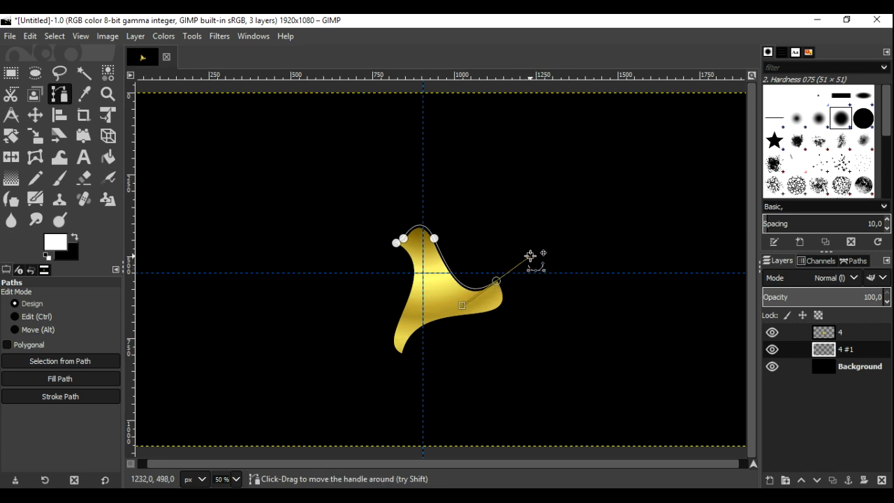
- Add the bottom anchor and curve the lower-right edge to hug the gold shape
click(400, 352)
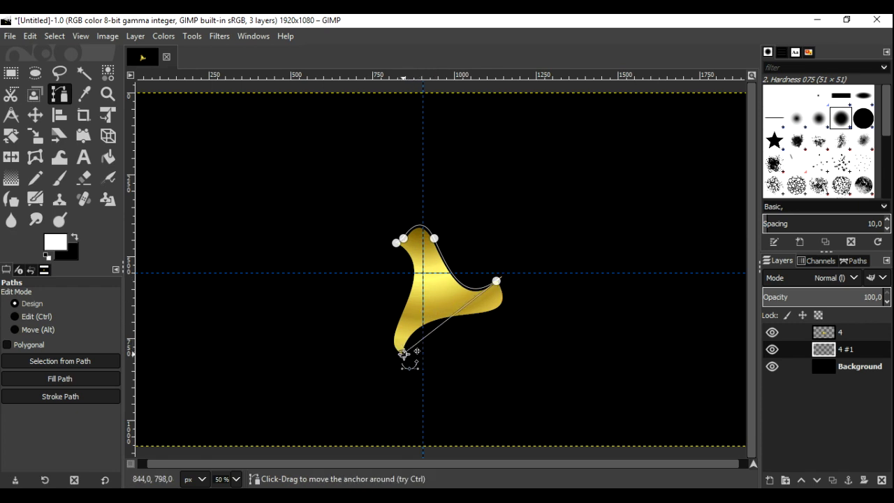
drag(404, 353, 405, 343)
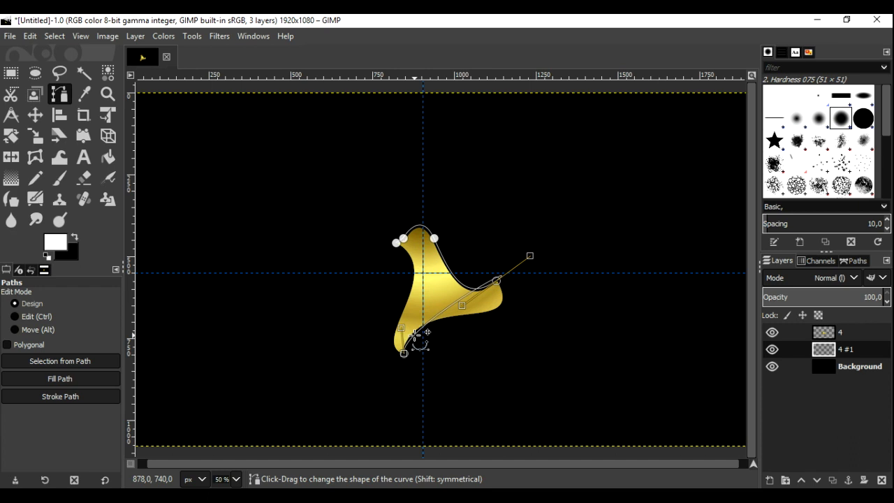
drag(468, 292, 473, 330)
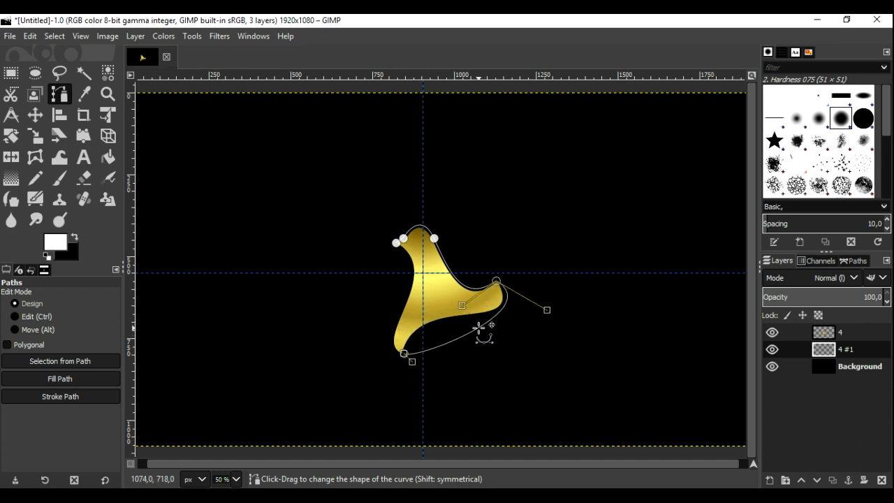
drag(407, 362, 415, 302)
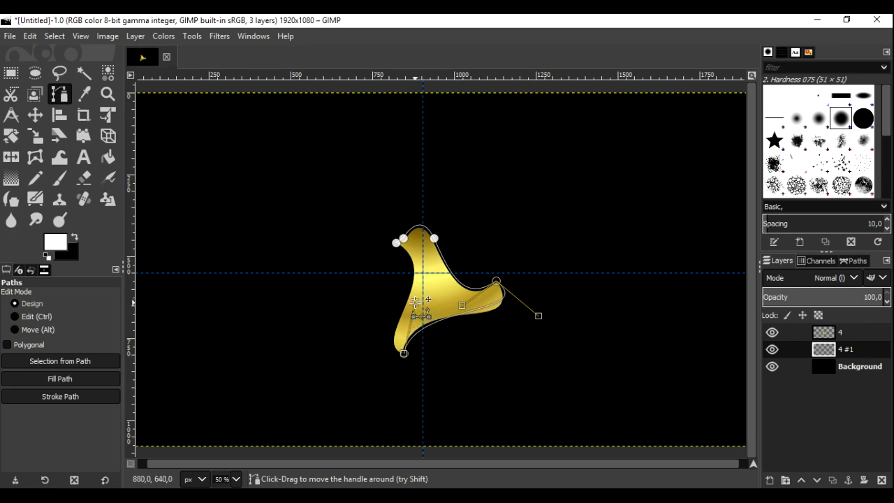
drag(537, 315, 534, 338)
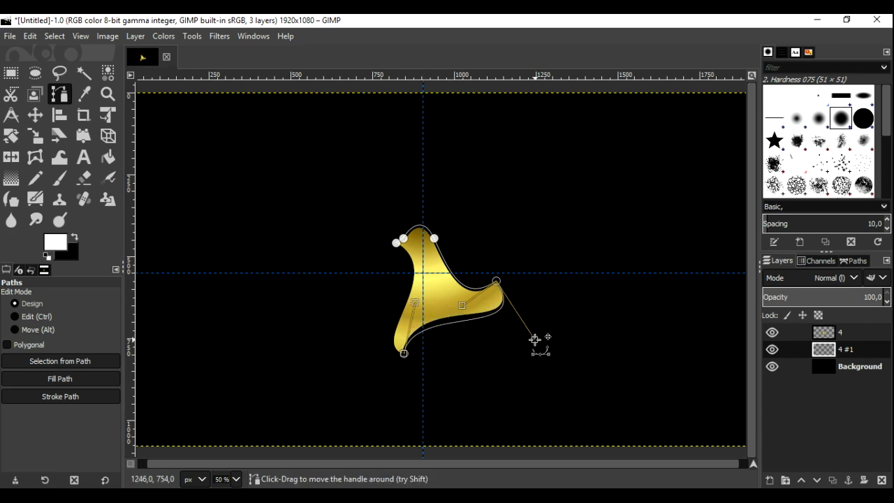
drag(535, 338, 537, 336)
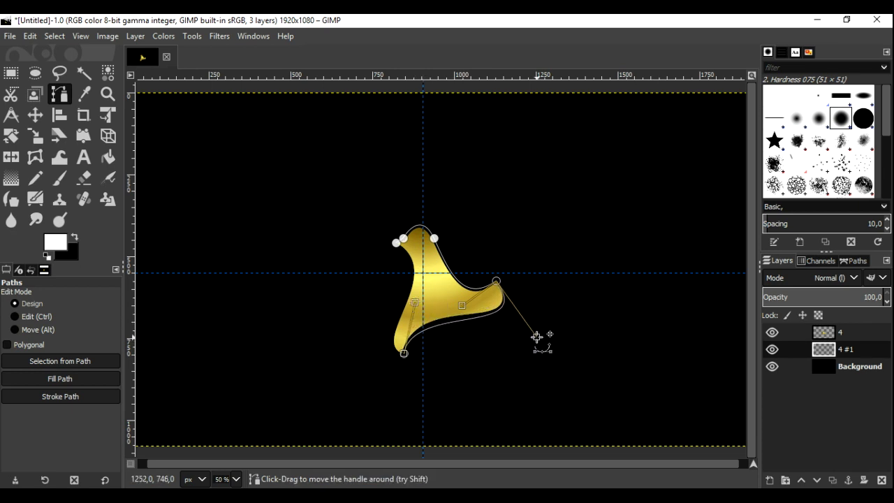
drag(416, 299, 421, 296)
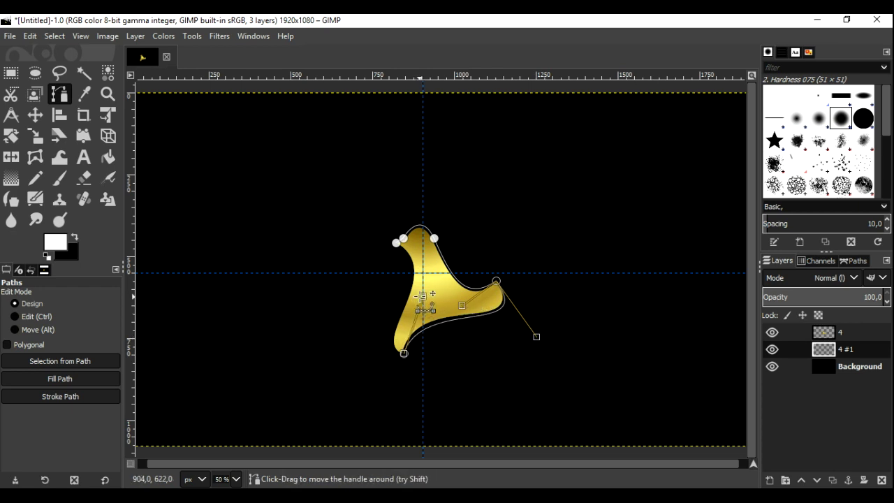
click(397, 246)
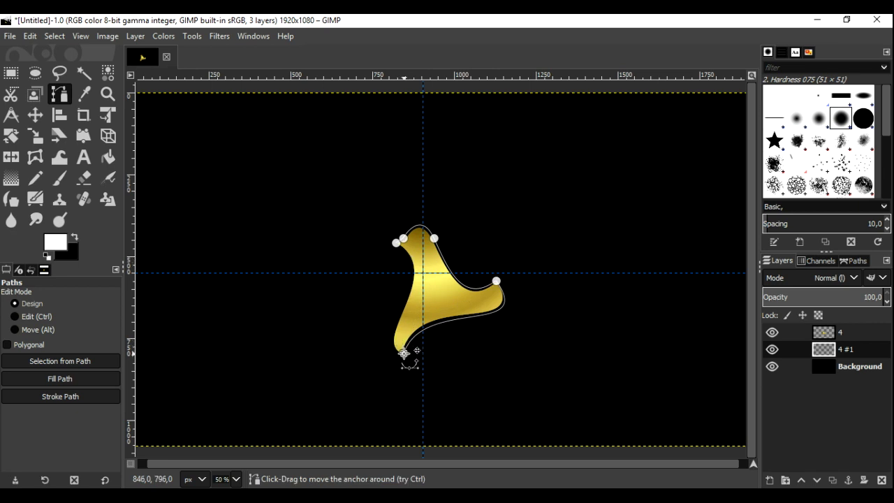
- Close the outline to the top-left tip and shape the left edges around the shape
mouse_move(392, 270)
mouse_down()
mouse_move(396, 242)
mouse_move(412, 246)
mouse_move(395, 243)
mouse_up()
drag(399, 256, 408, 264)
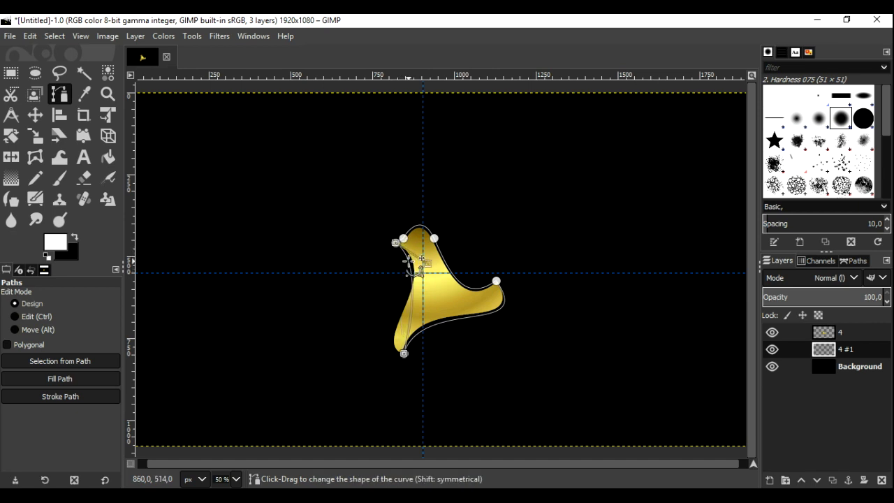
drag(409, 333, 396, 342)
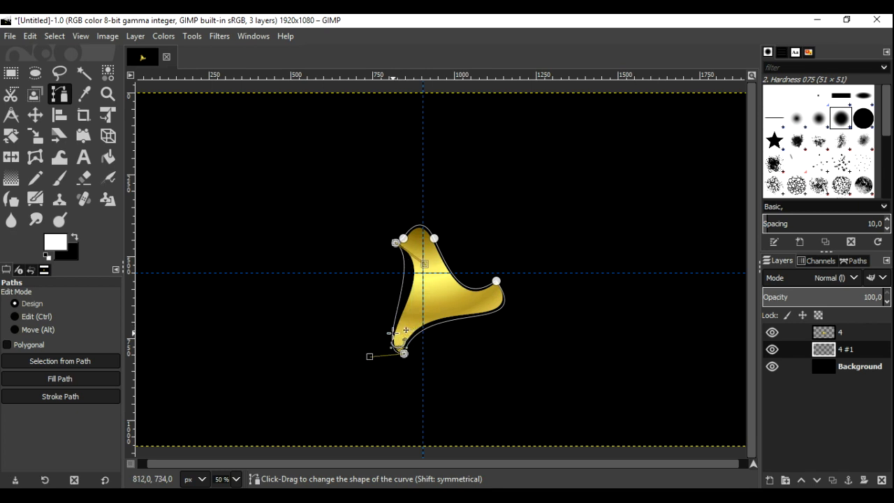
drag(425, 263, 438, 268)
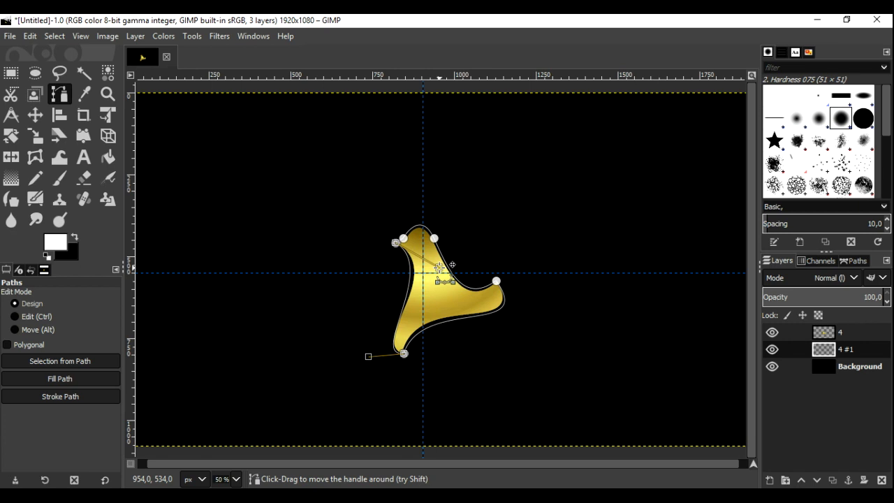
drag(439, 268, 440, 274)
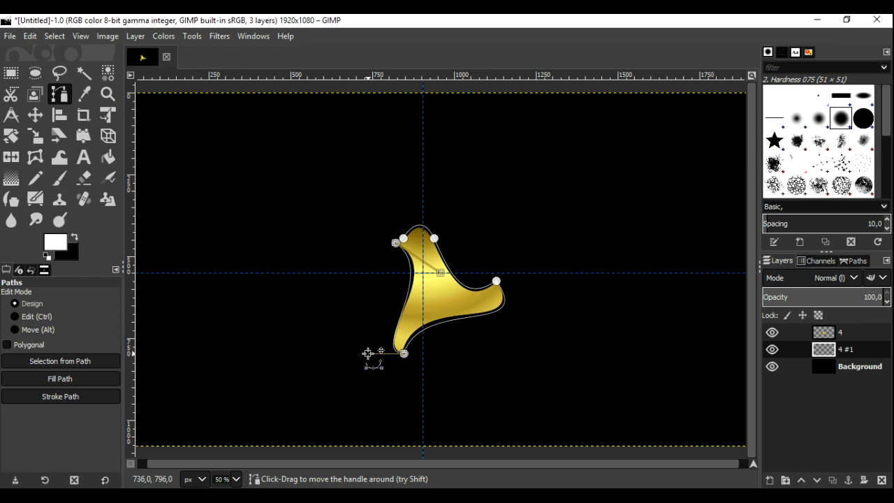
drag(369, 355, 365, 351)
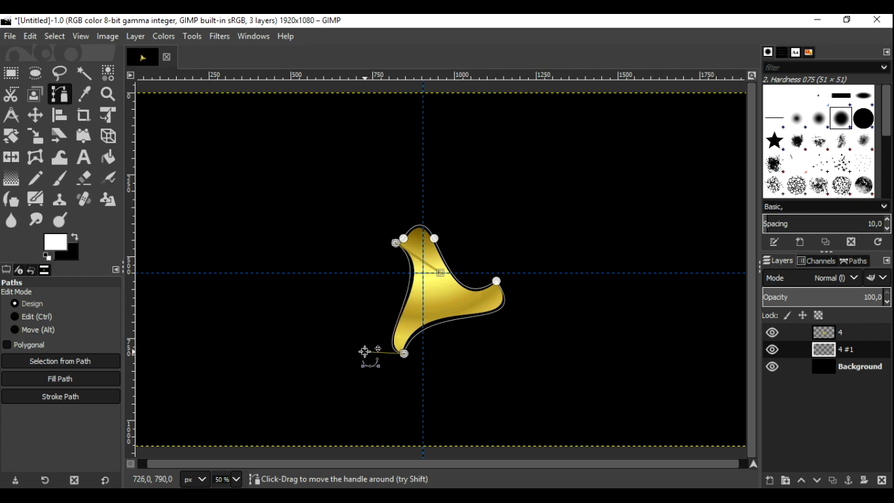
click(116, 377)
- Fill the path white as a rim, then cut an unfeathered oval off the rim beside the head
click(176, 433)
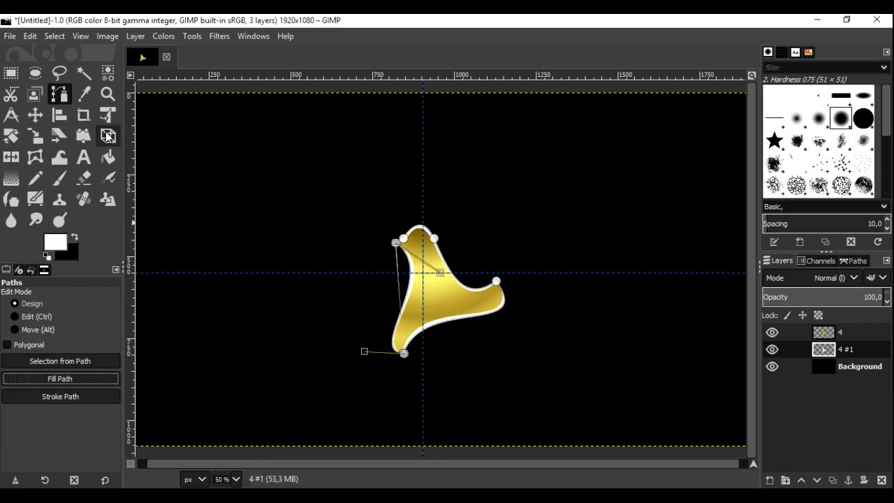
click(31, 118)
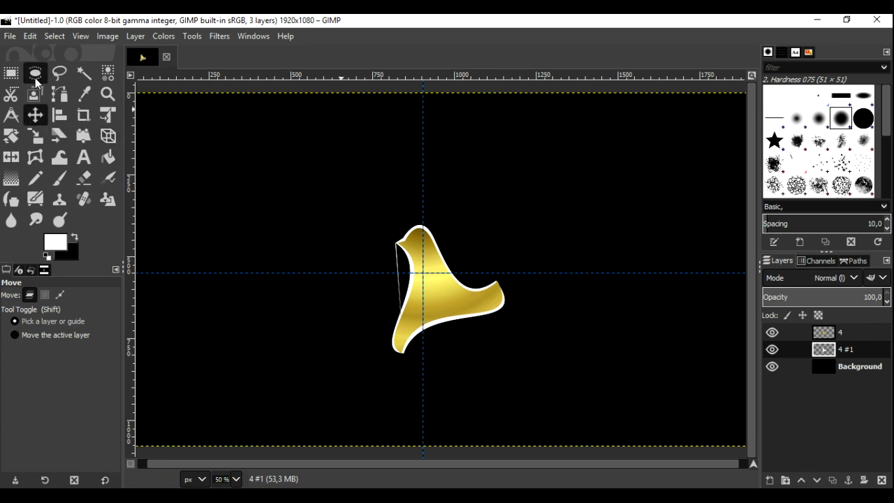
click(35, 76)
click(27, 328)
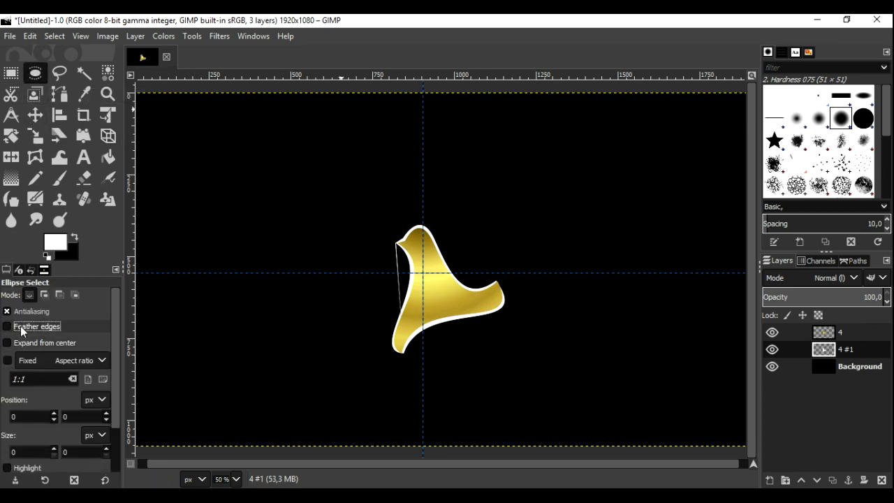
drag(331, 248, 391, 330)
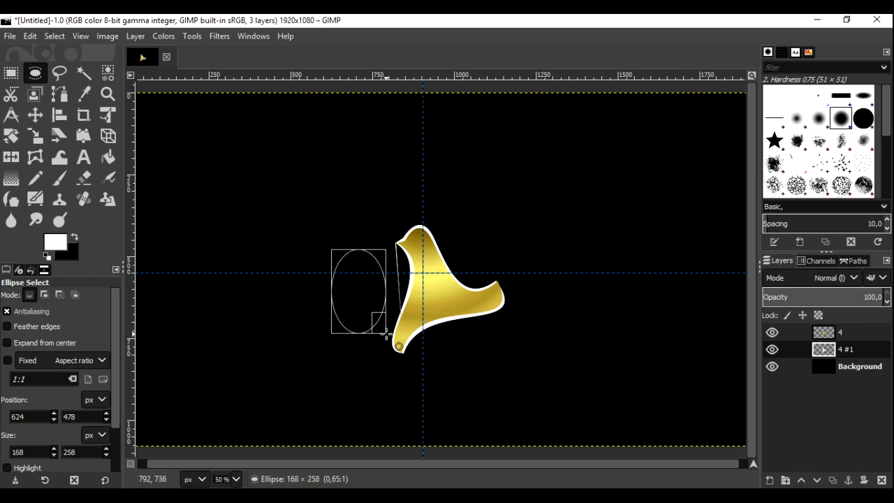
drag(361, 299, 383, 286)
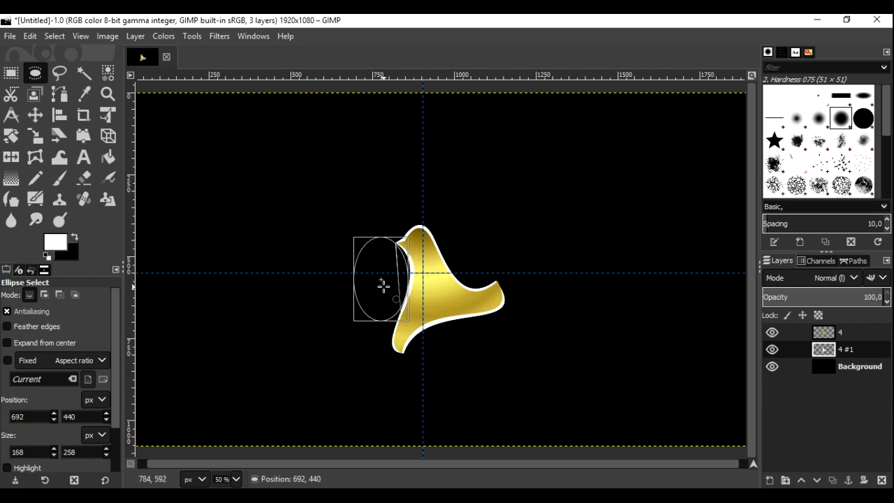
drag(383, 287, 384, 286)
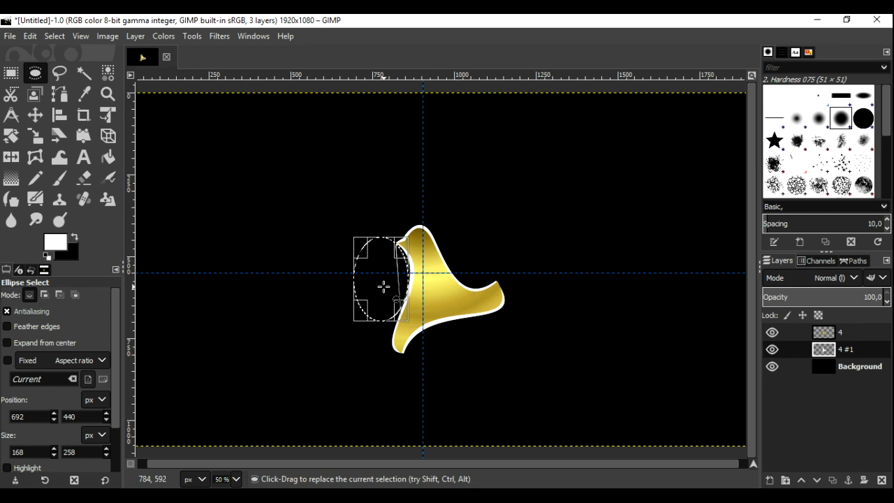
right_click(384, 287)
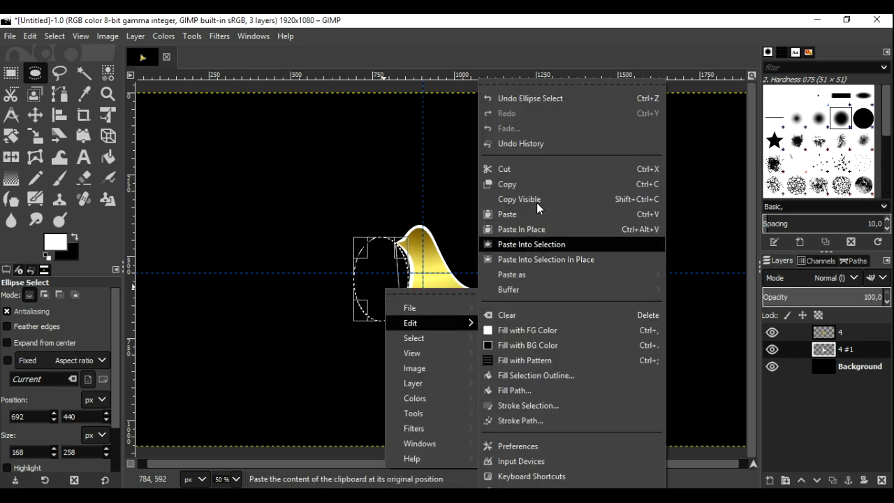
click(542, 168)
- Clear the oval selection and load layer 4 #1's alpha as a selection
drag(389, 269, 384, 285)
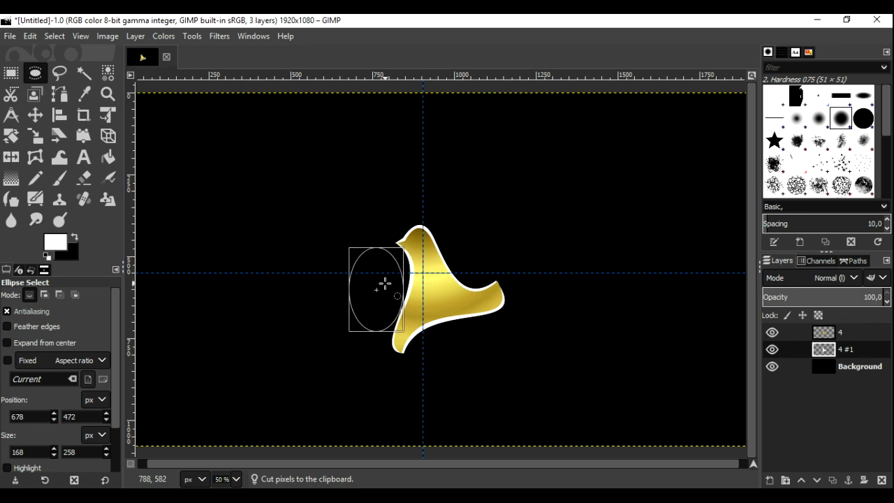
drag(385, 285, 328, 231)
click(54, 35)
click(66, 68)
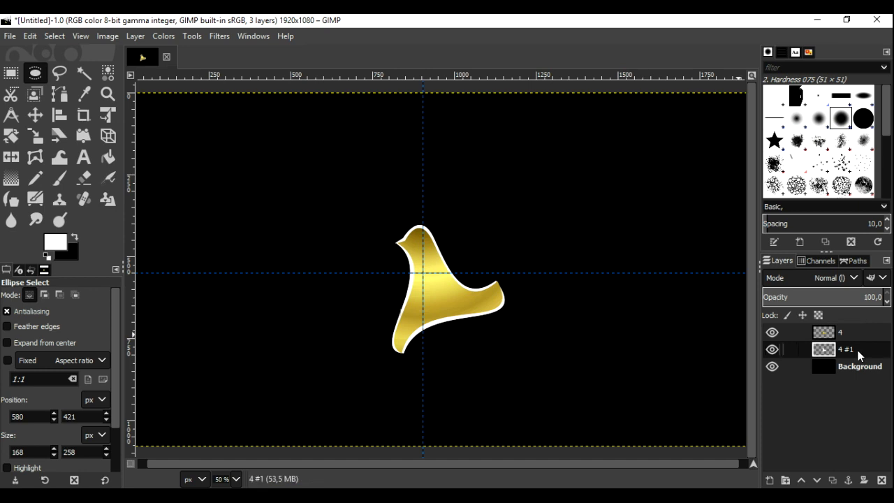
right_click(859, 355)
click(807, 438)
- Fill layer 4 #1's selection with a left-to-right linear Golden gradient, deselect, and hide the layer
click(10, 178)
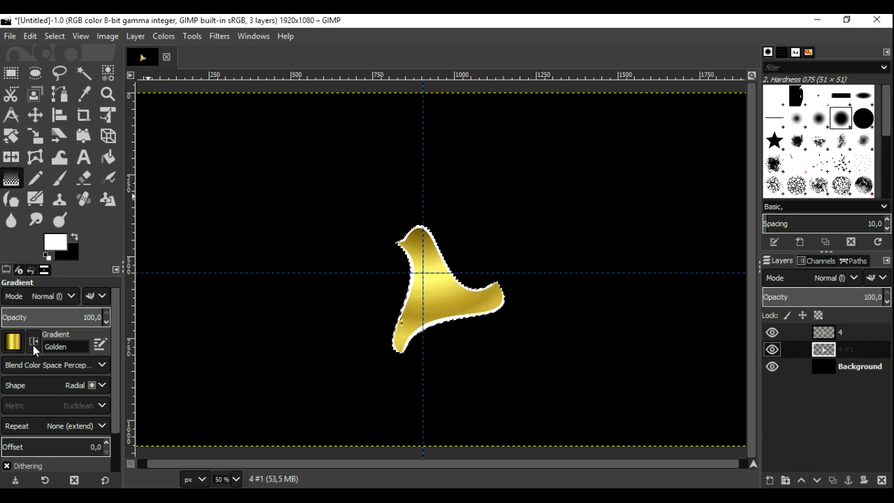
click(105, 384)
click(102, 361)
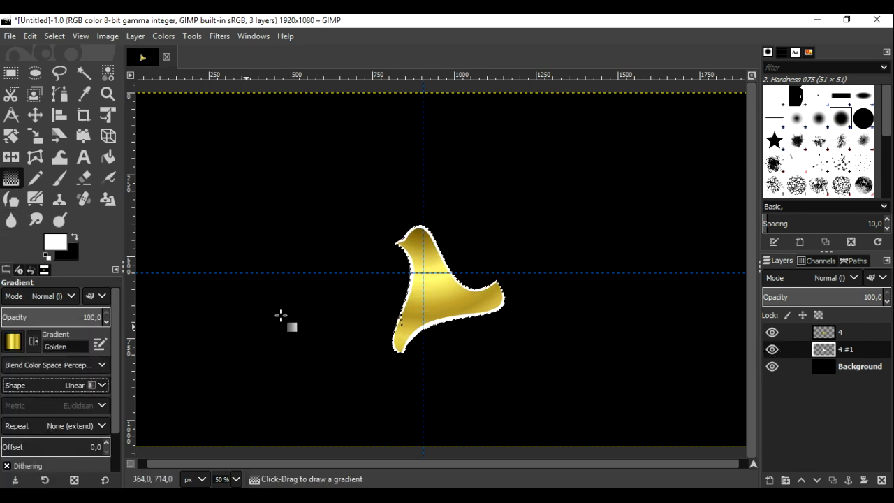
drag(366, 290, 503, 281)
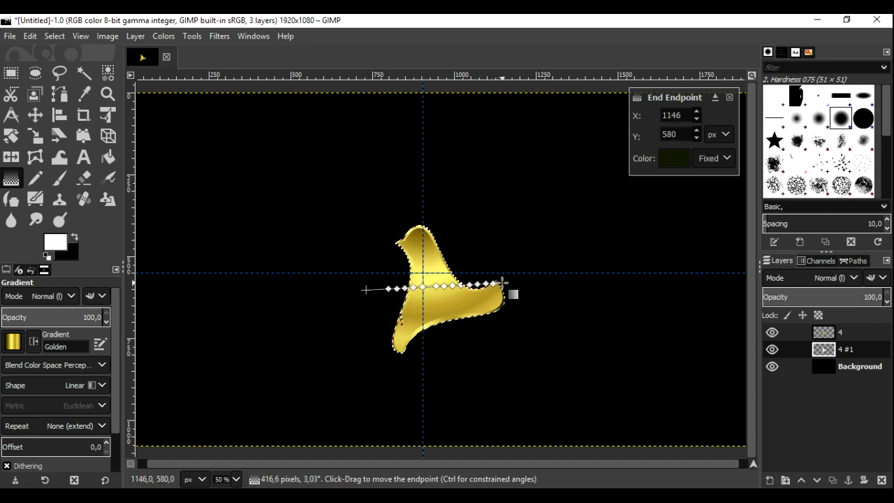
mouse_move(366, 290)
mouse_down()
mouse_move(396, 288)
mouse_move(389, 286)
mouse_up()
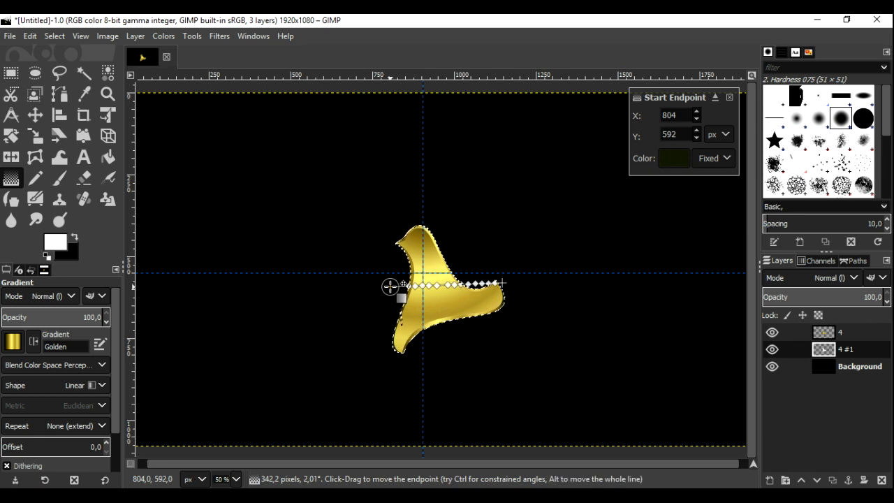
click(35, 115)
click(54, 35)
click(61, 67)
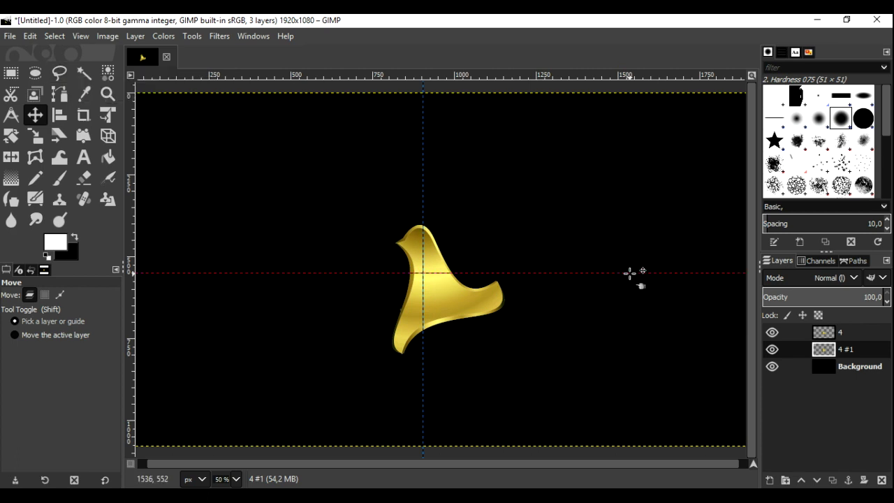
click(771, 349)
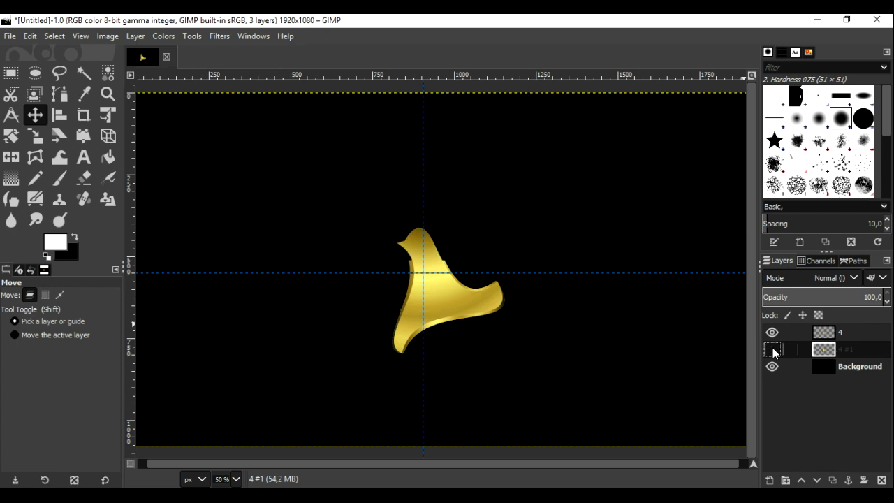
- Show layer 4 #1, apply an S-shaped Value curve, then select and show layer 4
click(772, 332)
click(135, 36)
mouse_move(164, 35)
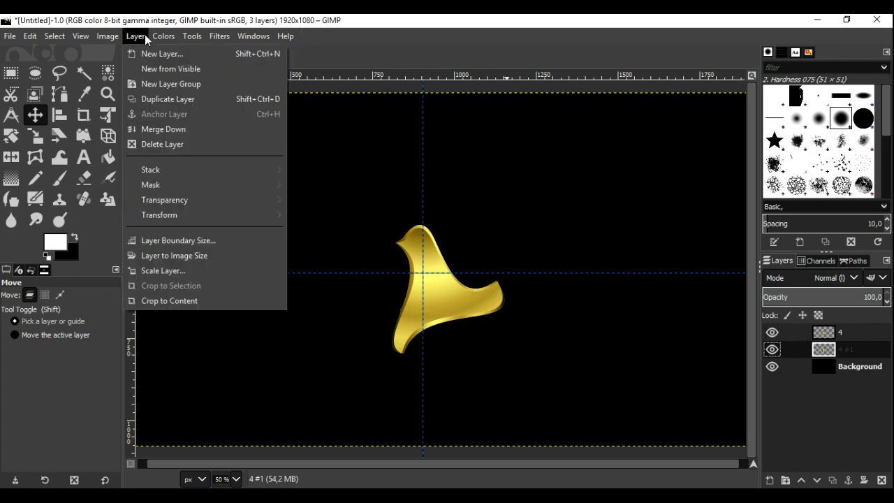
click(165, 189)
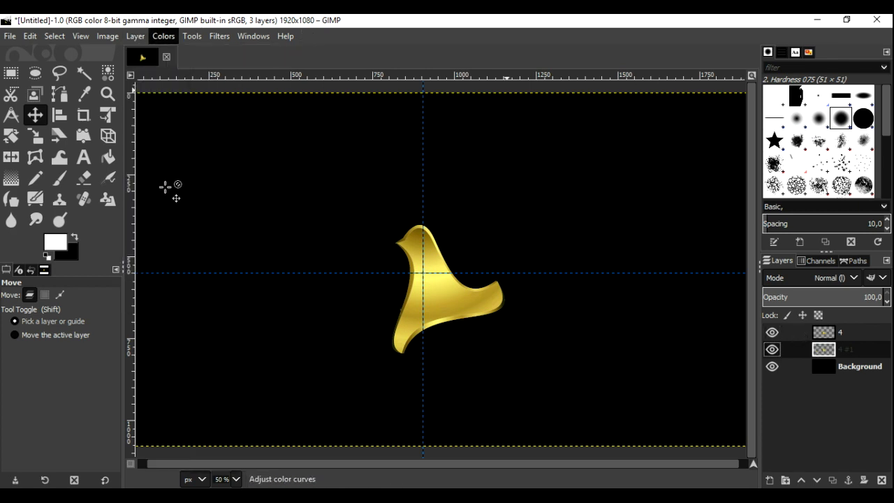
drag(119, 249, 132, 259)
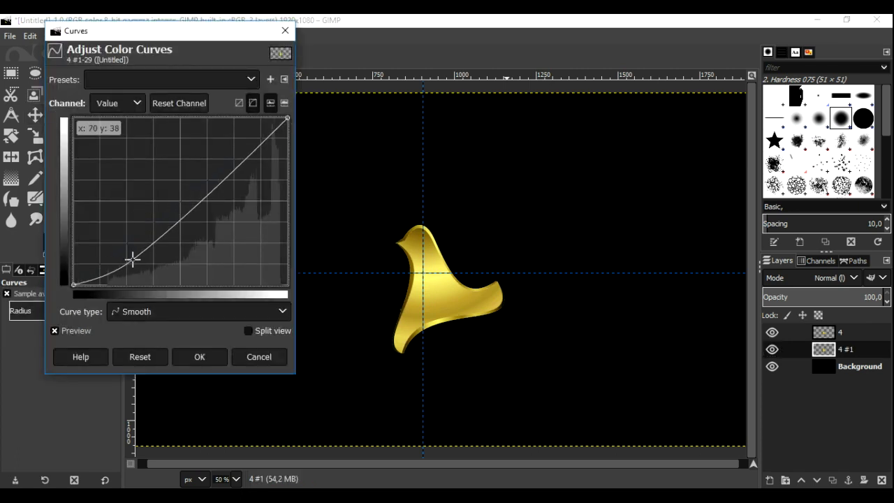
drag(231, 169, 226, 156)
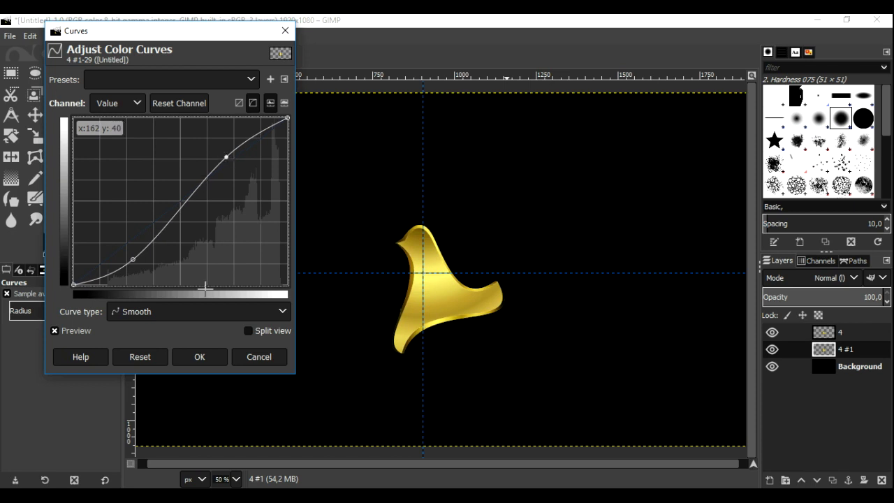
click(201, 359)
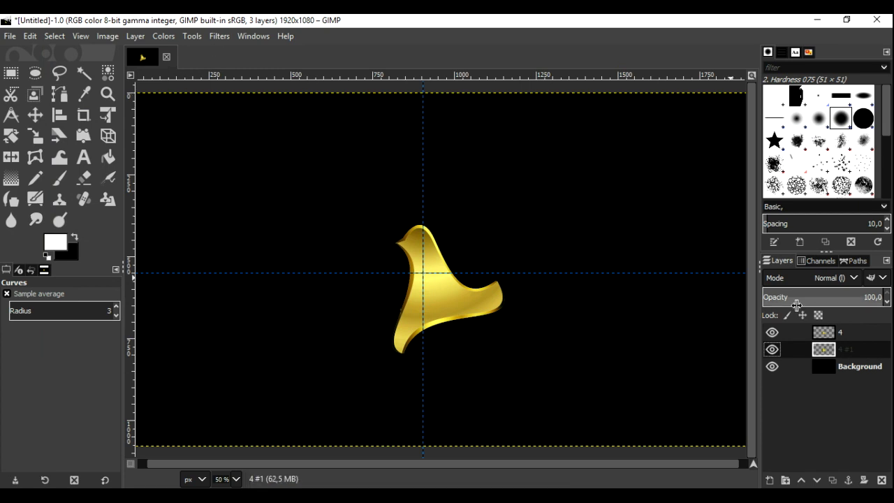
click(819, 334)
click(769, 332)
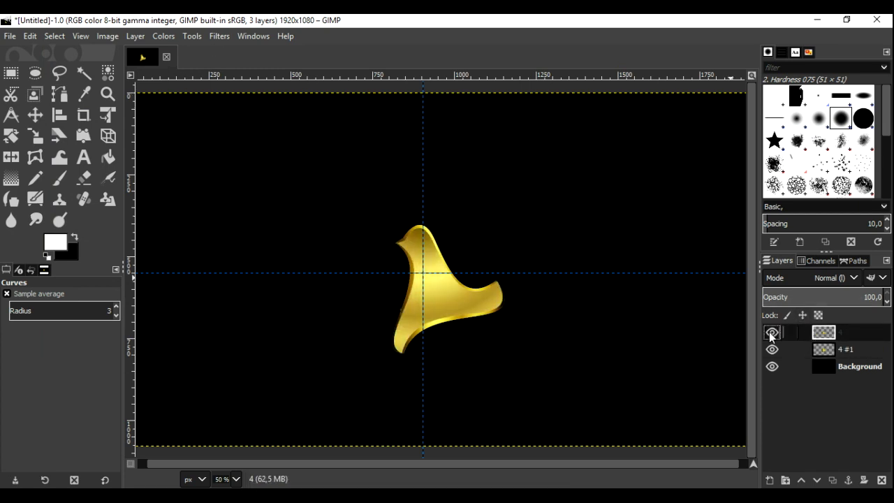
- Apply a contrast curve to layer 4, lowering shadows and lifting highlights
click(163, 36)
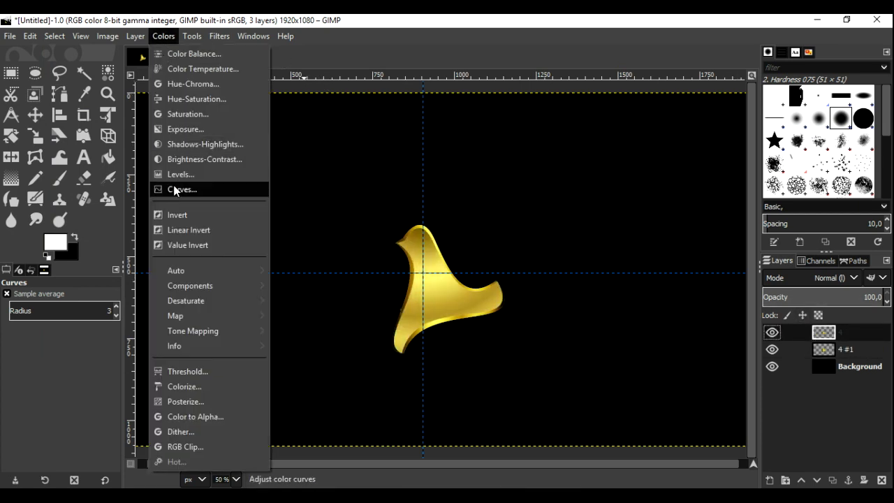
click(172, 187)
drag(128, 243, 137, 253)
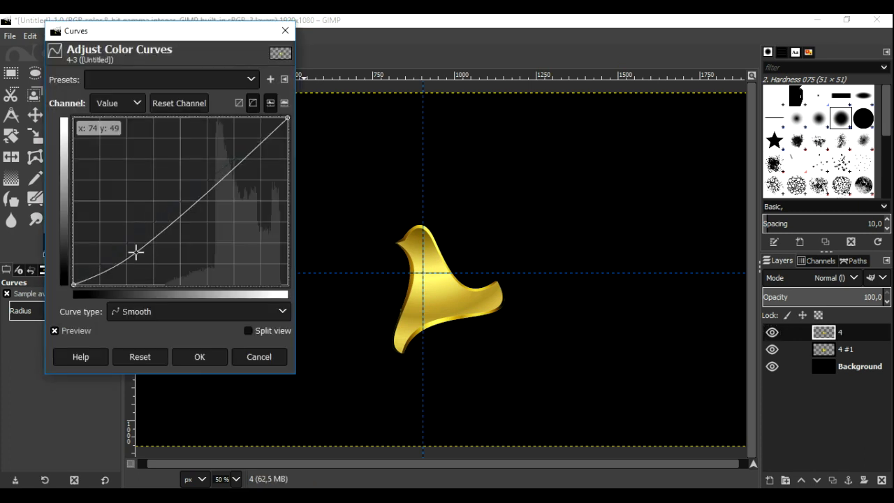
mouse_move(251, 151)
mouse_down()
mouse_move(262, 173)
mouse_move(233, 151)
mouse_up()
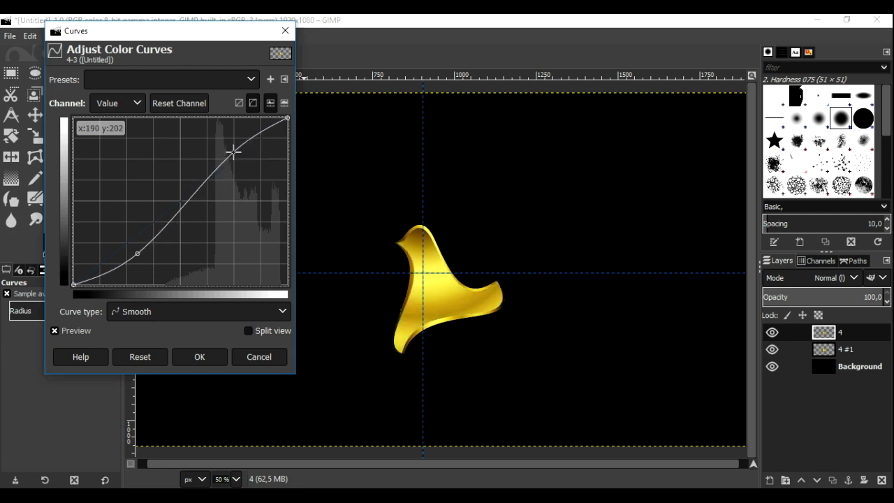
click(184, 358)
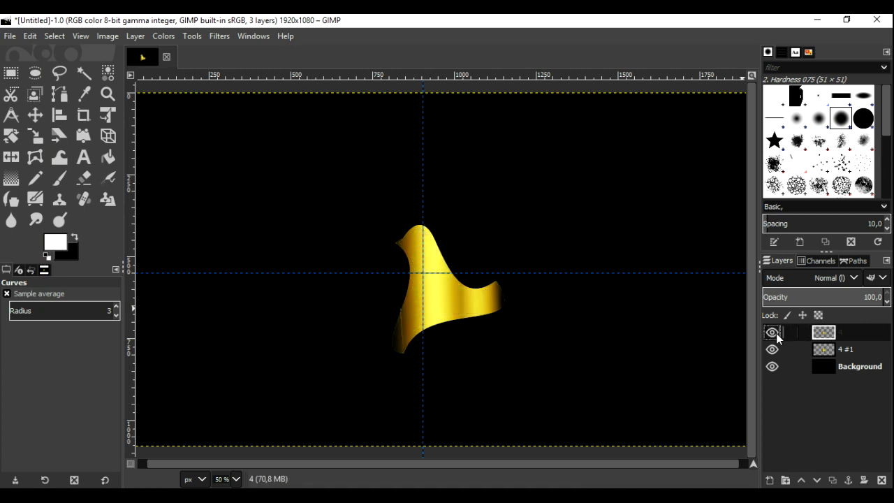
- Load layer 4's alpha as a selection and add a new transparent layer 4 #2
right_click(821, 340)
click(734, 438)
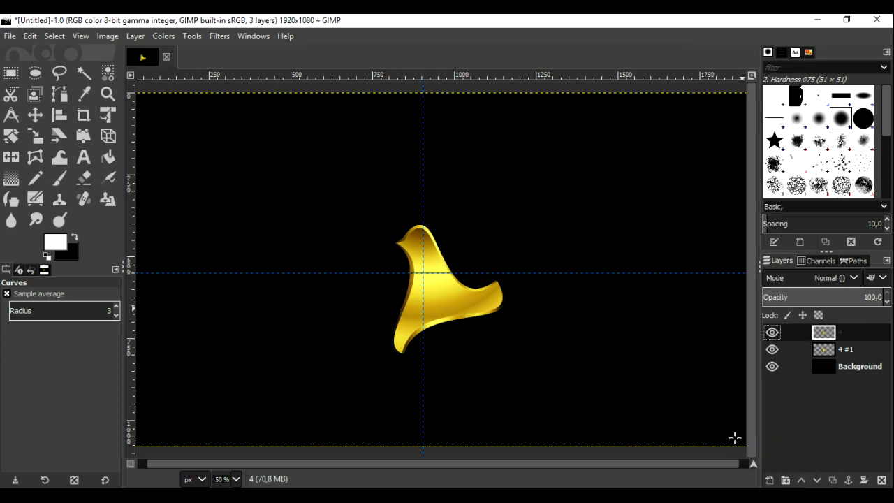
click(768, 481)
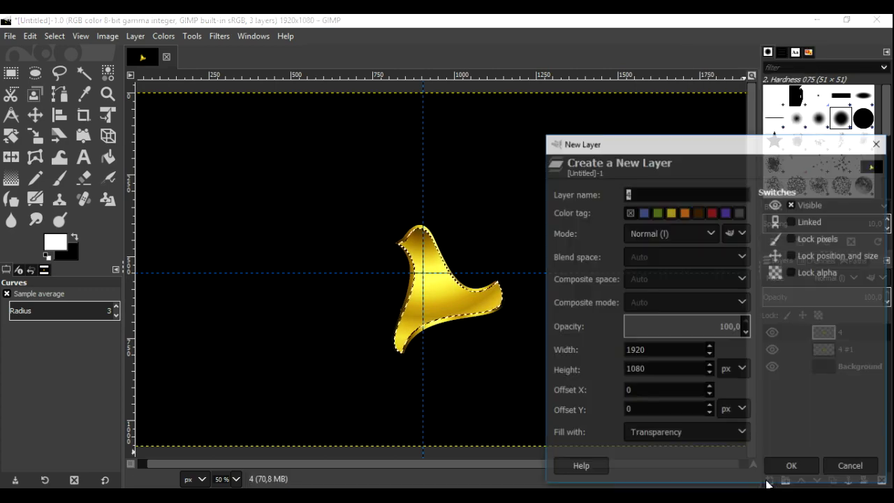
click(790, 466)
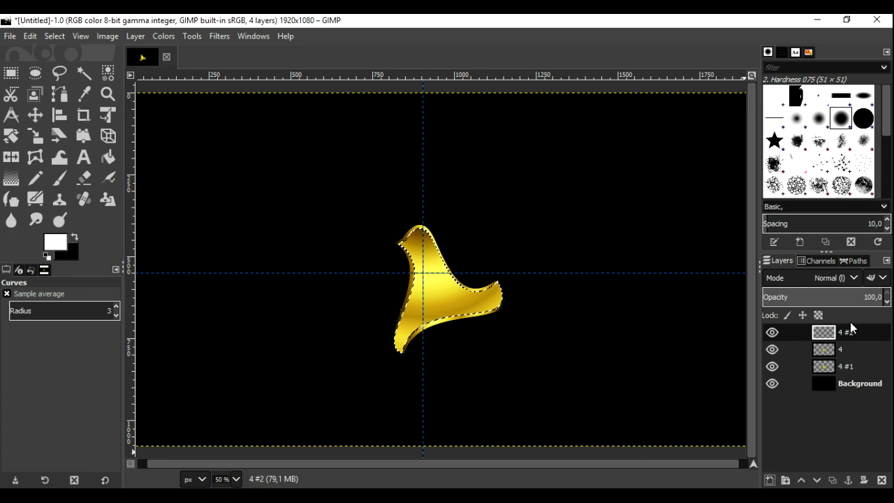
- Shrink the selection inward inside the gold shape
click(55, 36)
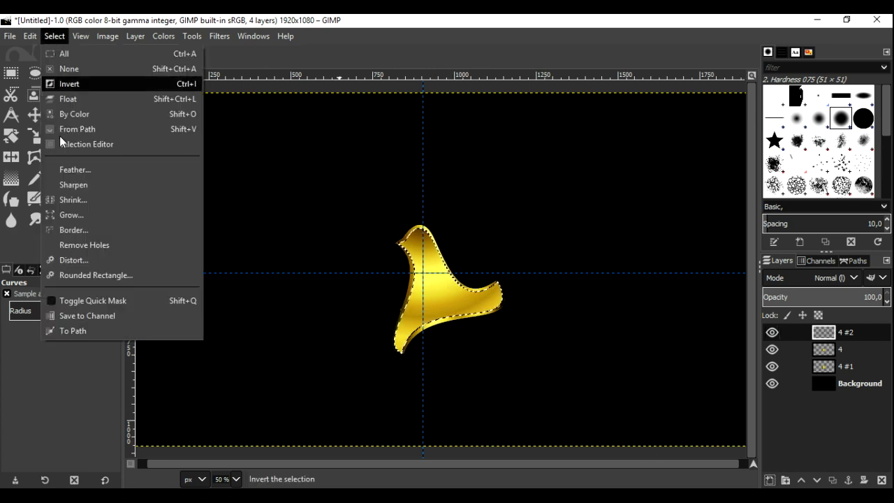
click(116, 200)
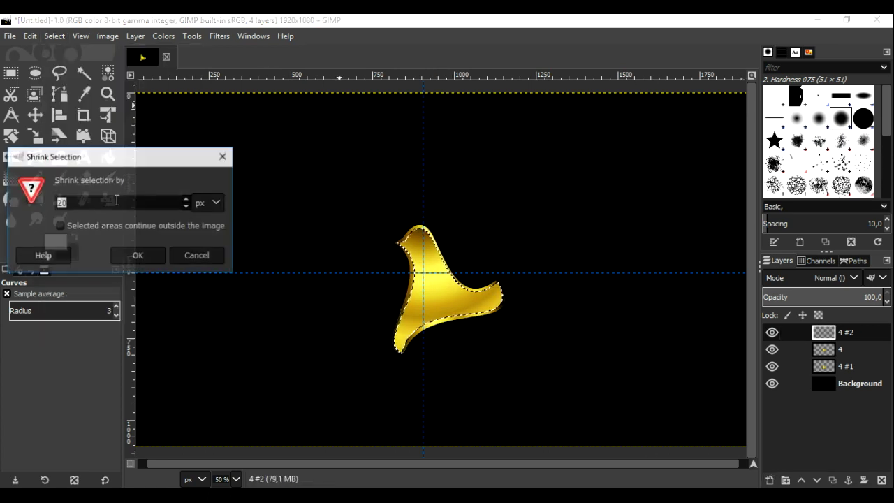
click(135, 255)
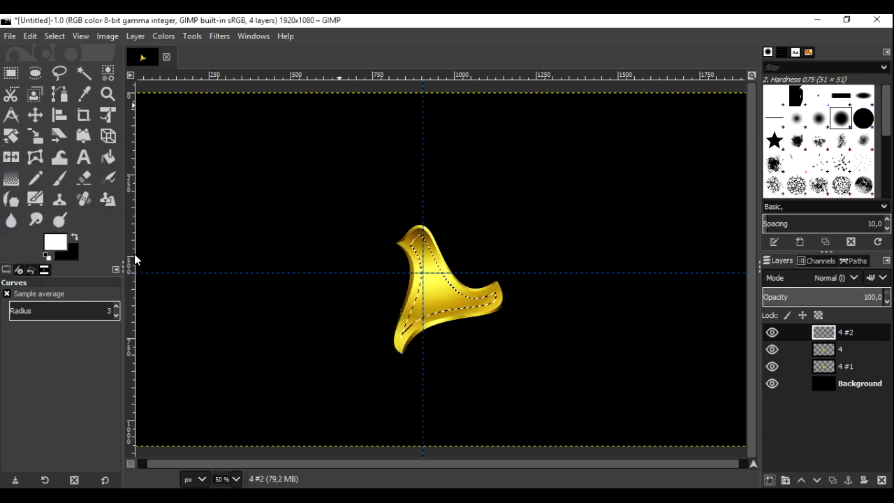
click(38, 36)
click(35, 54)
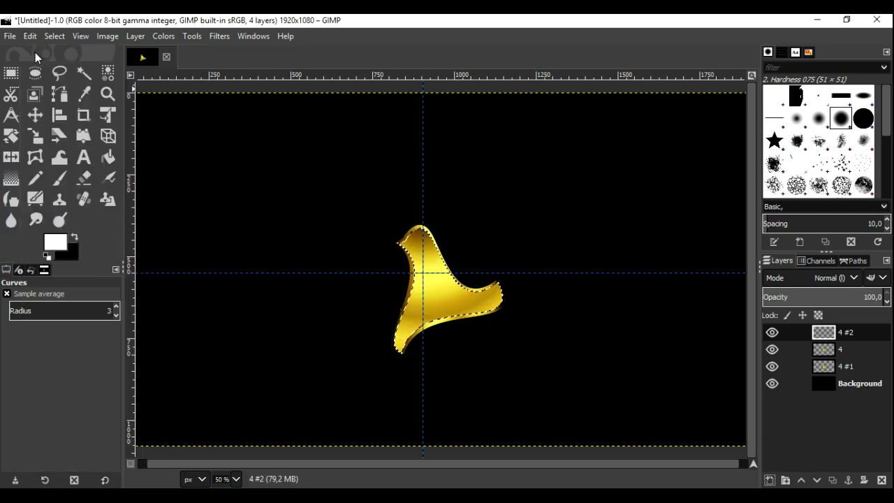
click(56, 36)
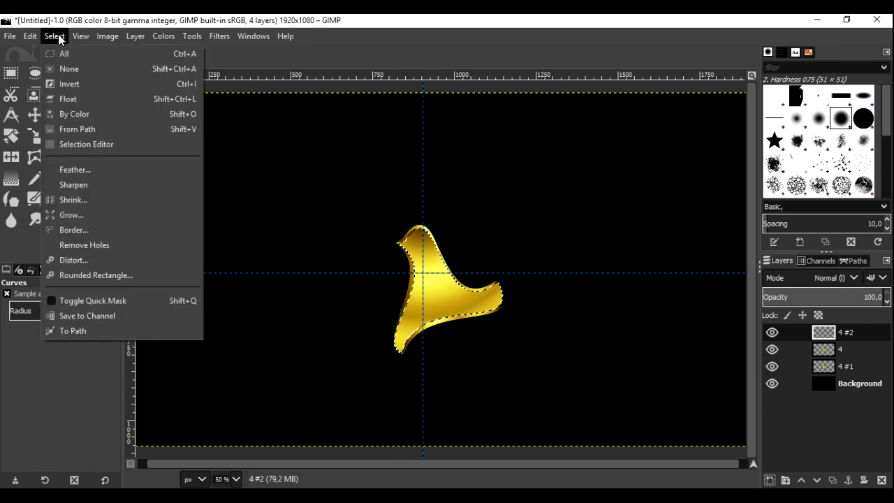
click(76, 200)
text(10)
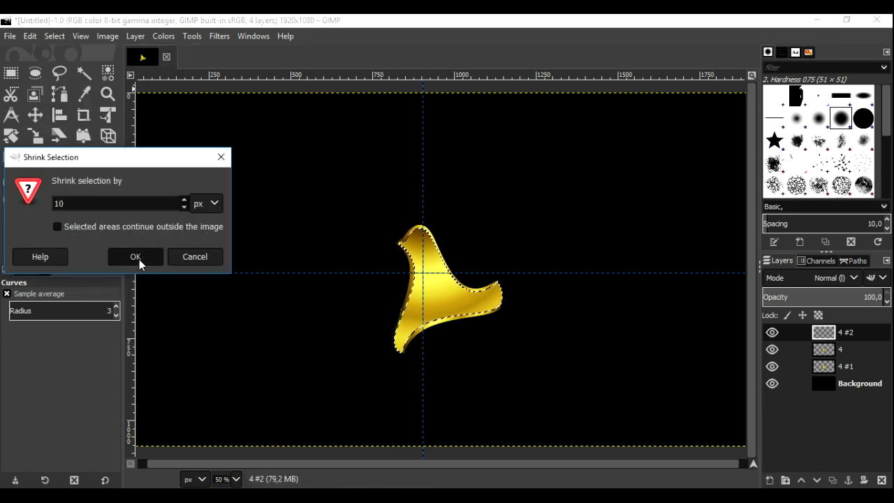
click(135, 257)
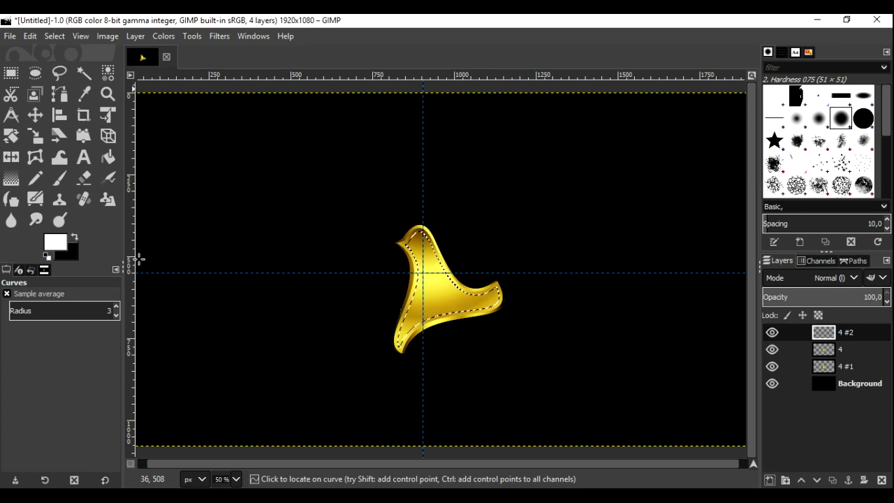
- Fill the shrunken selection with black and deselect
click(31, 36)
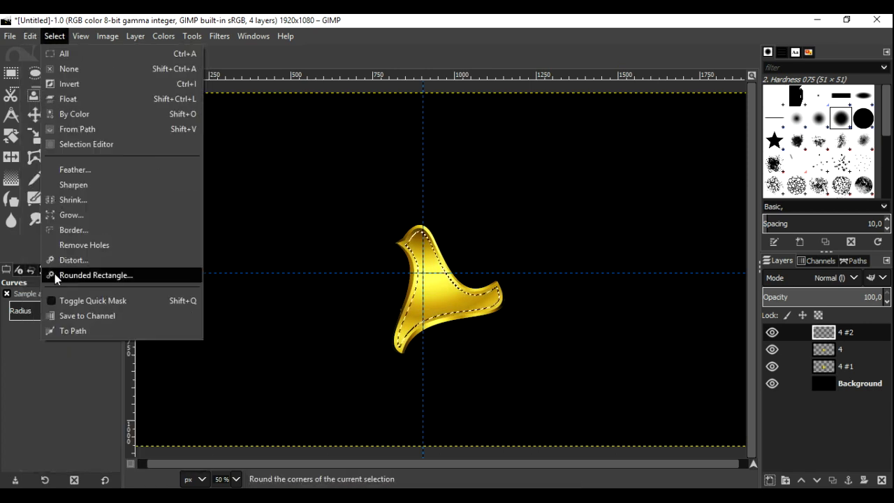
click(76, 301)
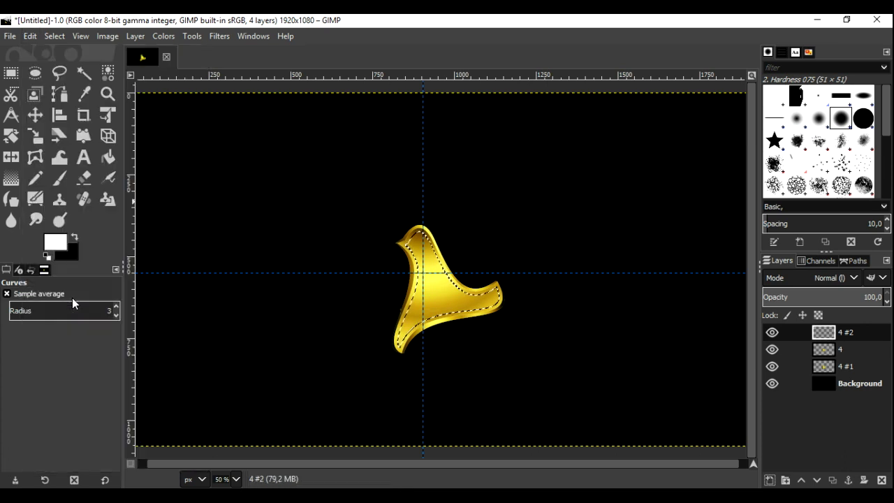
click(44, 36)
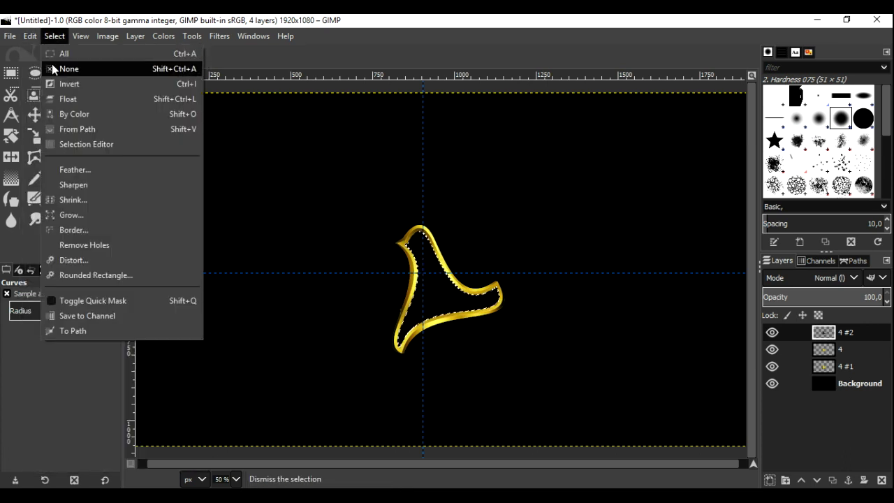
click(63, 68)
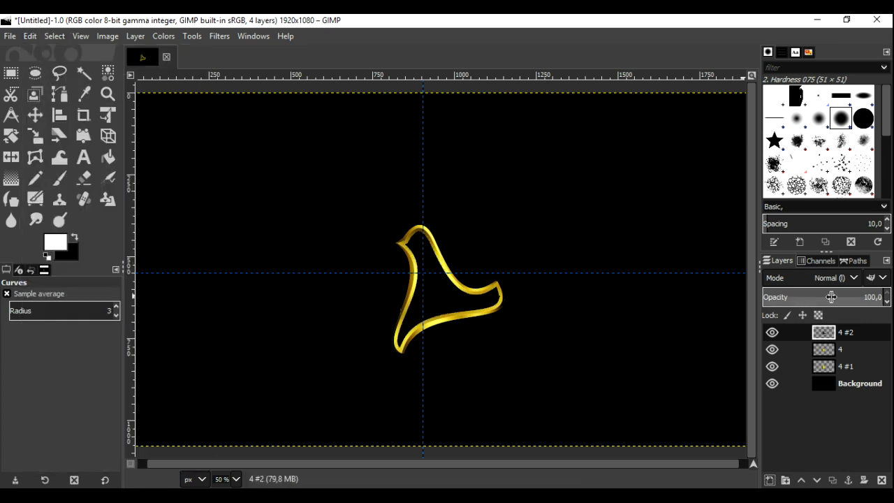
- Set layer 4 #2's opacity to about 35 and add a new layer 4 #3
click(824, 333)
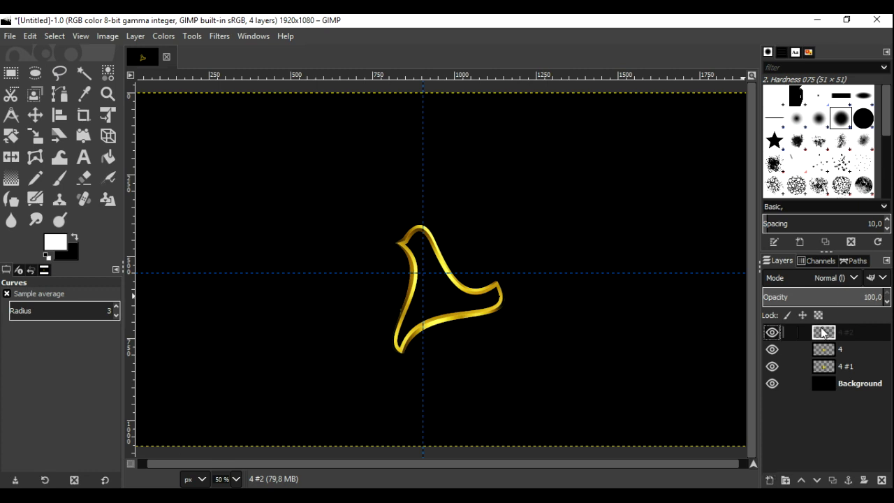
click(775, 329)
click(774, 329)
drag(857, 298, 805, 298)
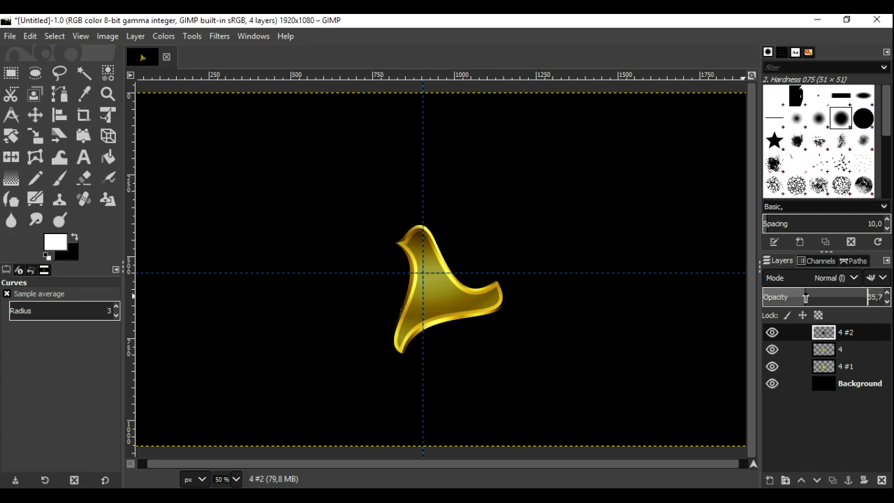
drag(805, 298, 805, 298)
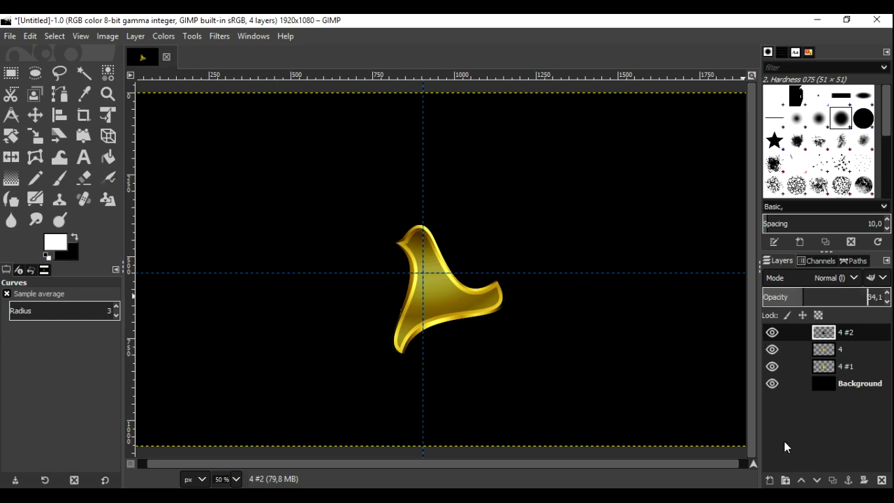
click(771, 480)
click(783, 468)
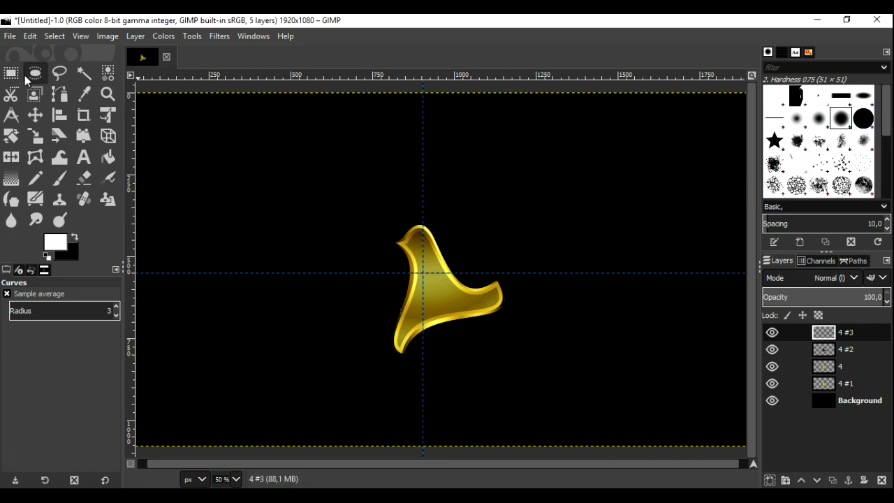
- Draw a path from the gold shape's bottom tip to its right tip, curved along the lower edge
click(59, 96)
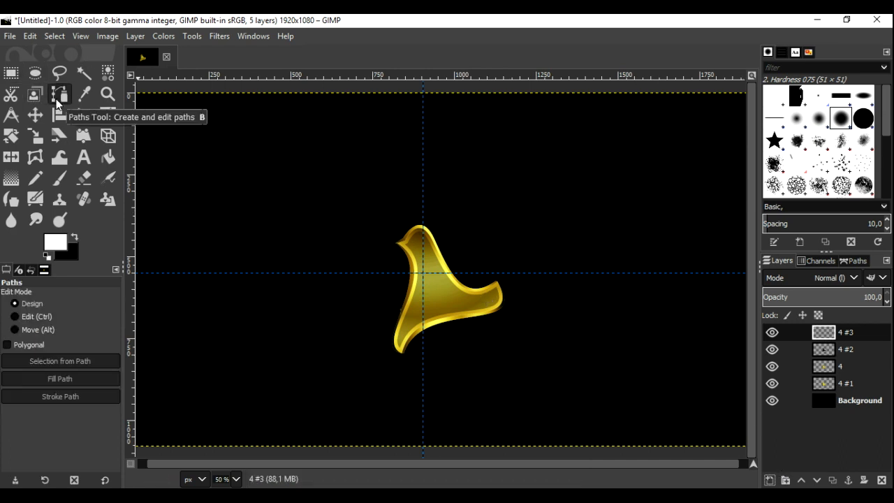
click(406, 357)
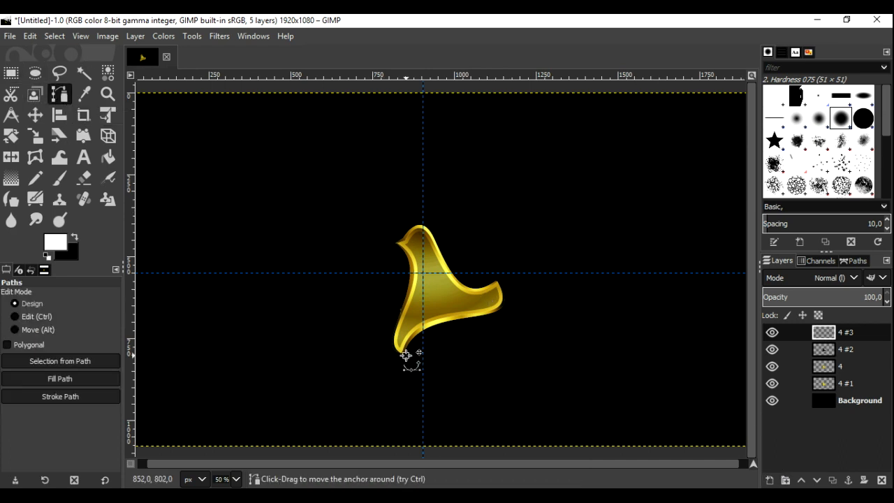
click(498, 278)
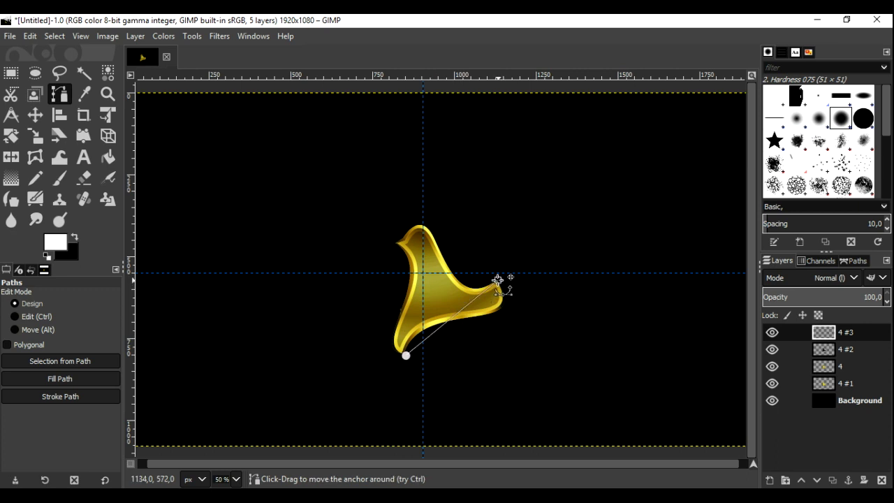
drag(497, 288, 507, 302)
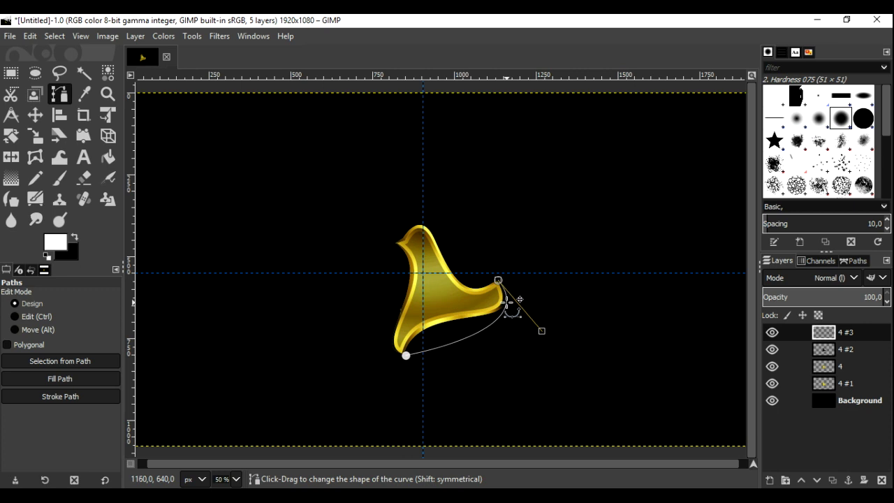
drag(419, 352, 429, 329)
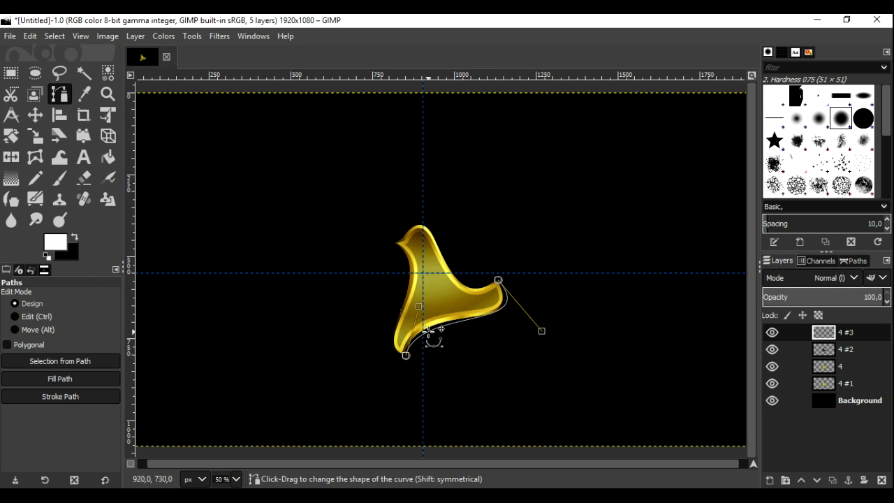
drag(542, 331, 539, 339)
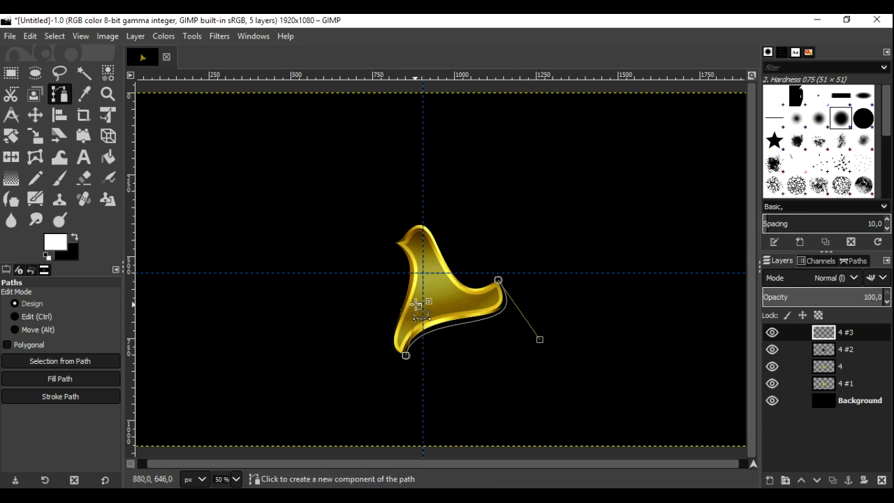
drag(419, 306, 423, 298)
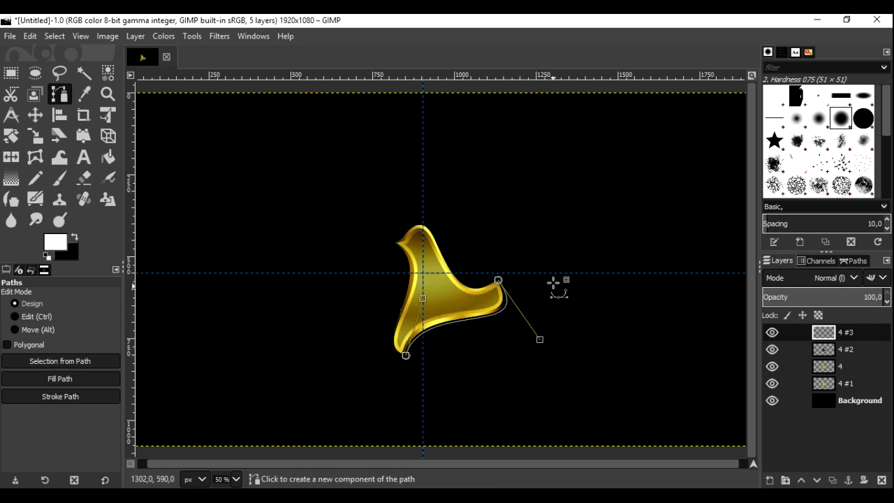
- Add a returning curved segment back to the bottom anchor, forming a thin crescent
click(498, 280)
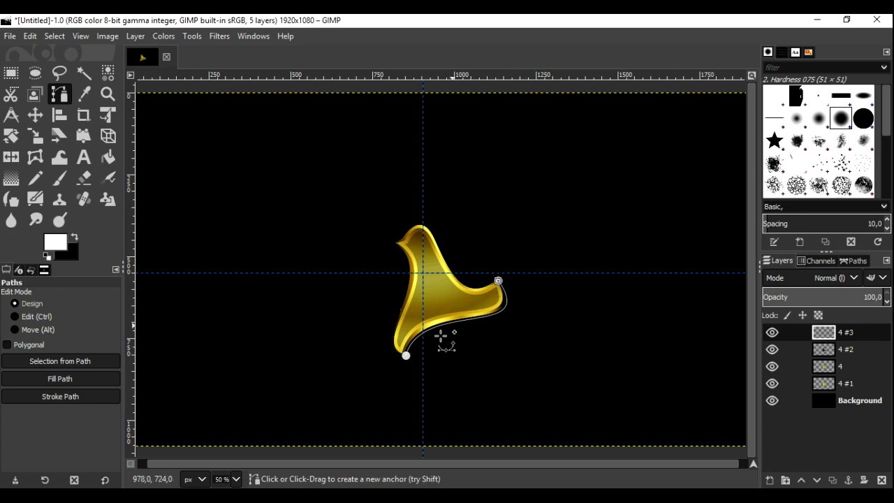
click(406, 356)
mouse_move(488, 299)
mouse_down()
mouse_move(505, 308)
mouse_move(503, 317)
mouse_up()
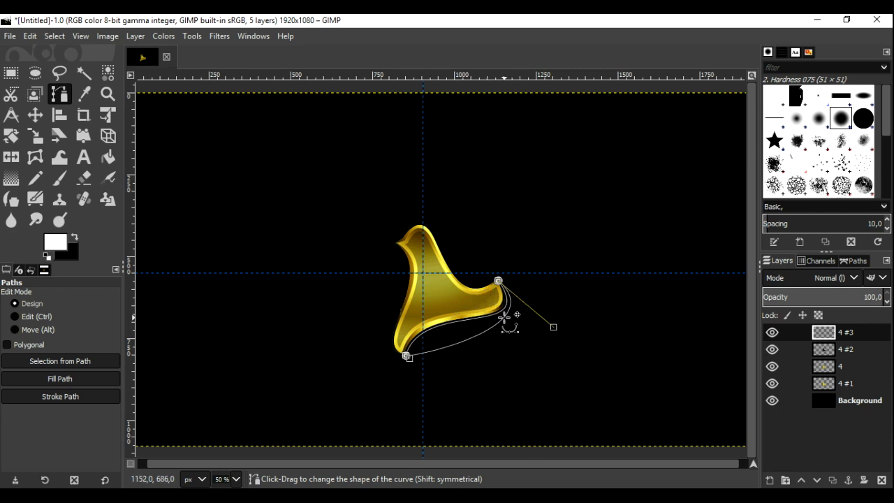
mouse_move(412, 351)
mouse_down()
mouse_move(439, 340)
mouse_move(438, 325)
mouse_move(443, 335)
mouse_up()
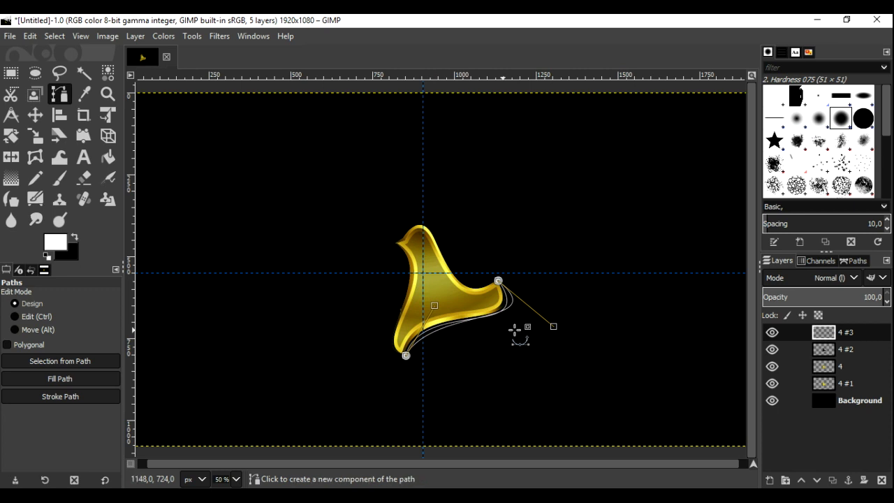
drag(554, 326, 549, 340)
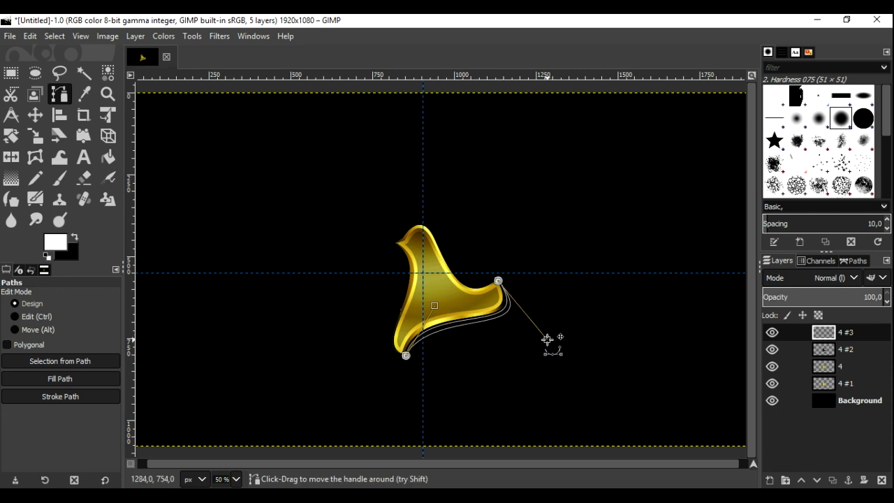
drag(435, 305, 433, 304)
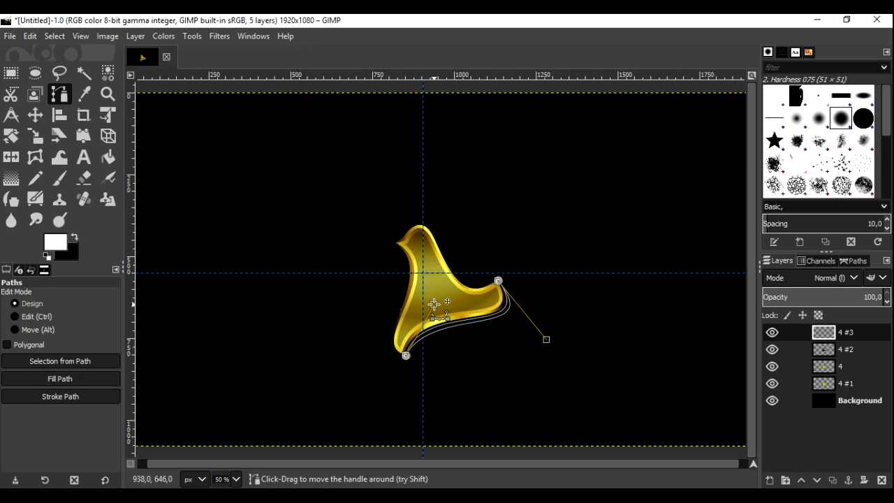
- Try filling the crescent path with white, then undo the fill
click(106, 375)
click(165, 431)
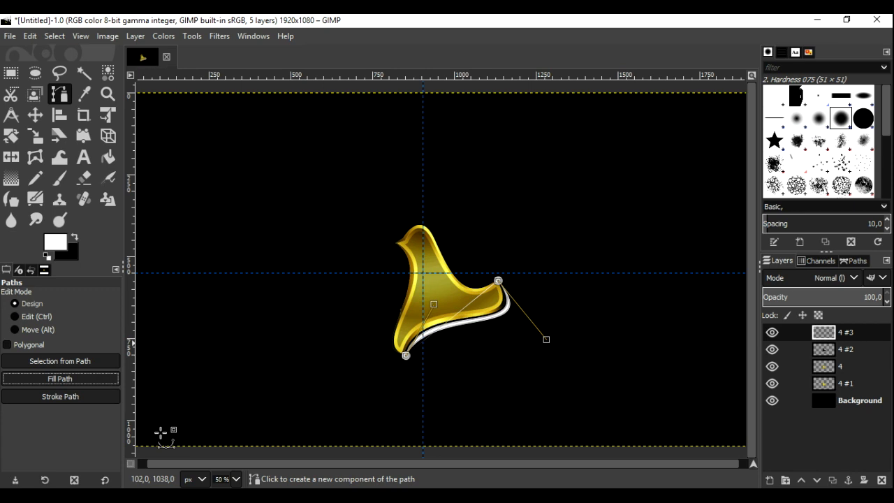
click(30, 36)
key(Escape)
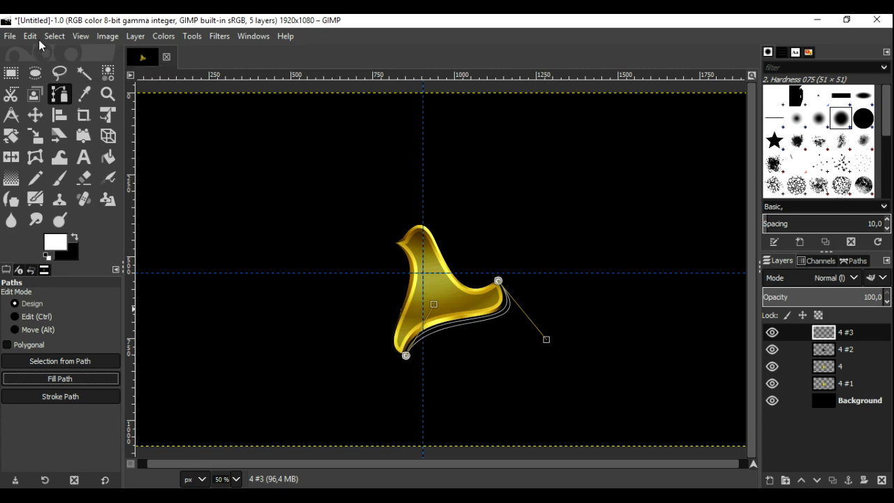
click(36, 116)
- Redraw a path from the bottom tip to the right tip, bulging beneath the dove
click(59, 94)
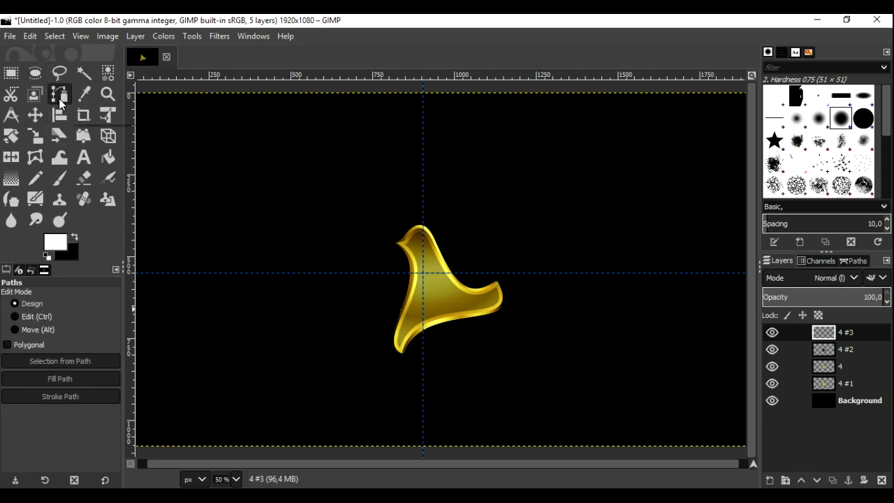
click(404, 356)
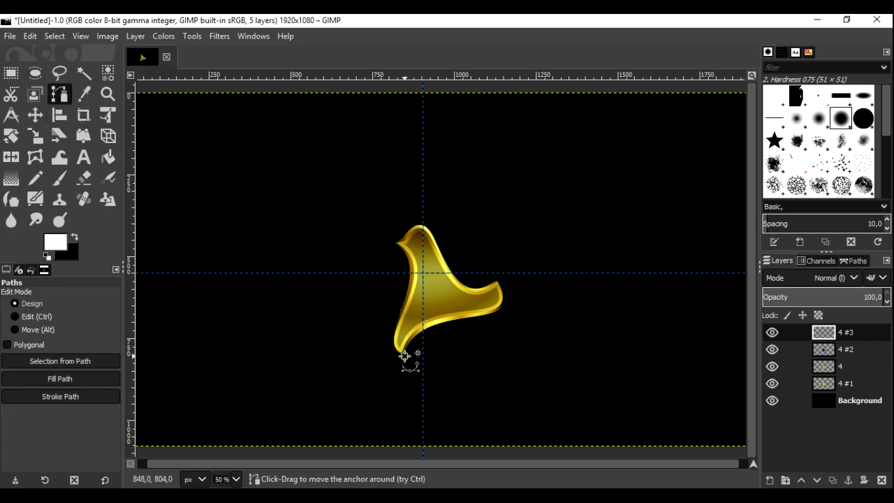
click(499, 280)
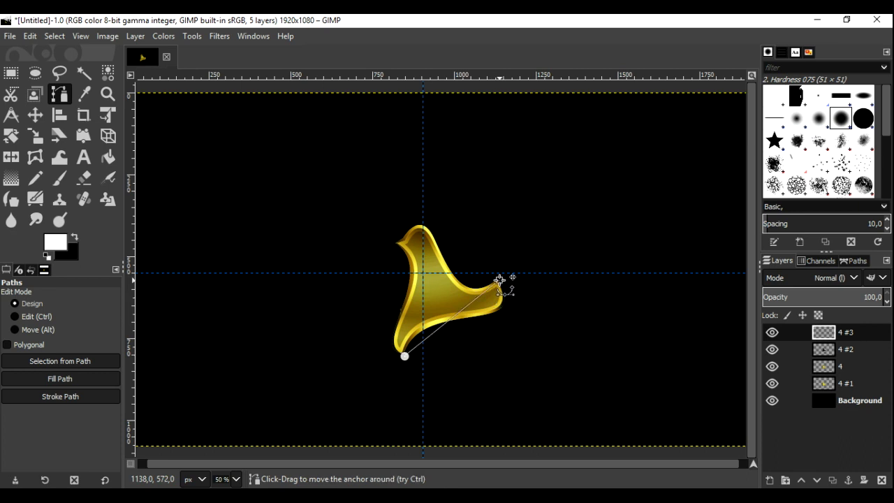
click(405, 356)
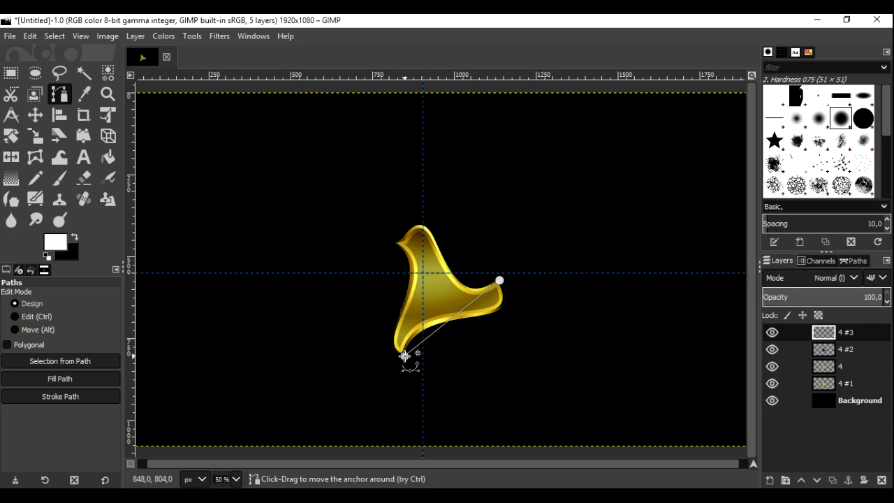
drag(465, 308, 495, 337)
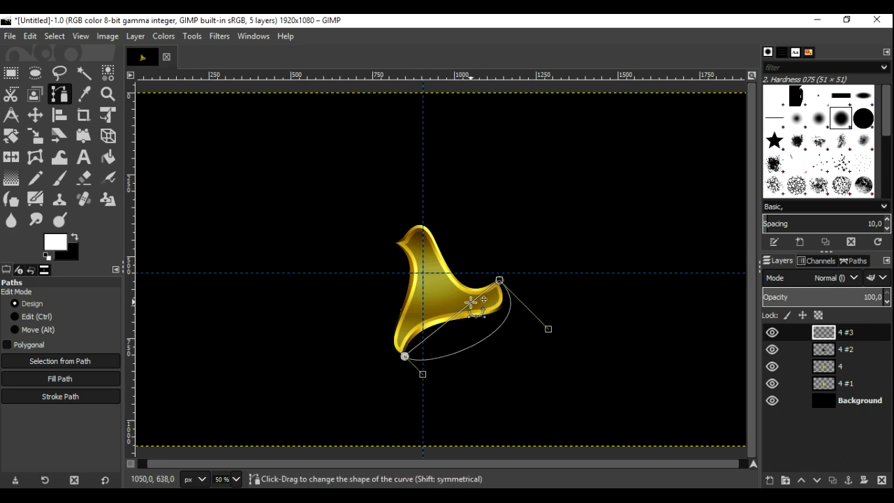
drag(471, 302, 487, 325)
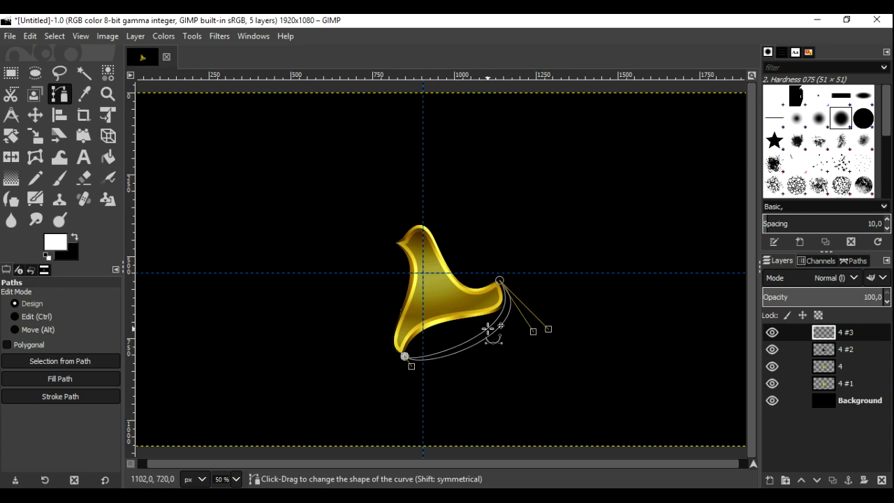
drag(429, 355, 439, 325)
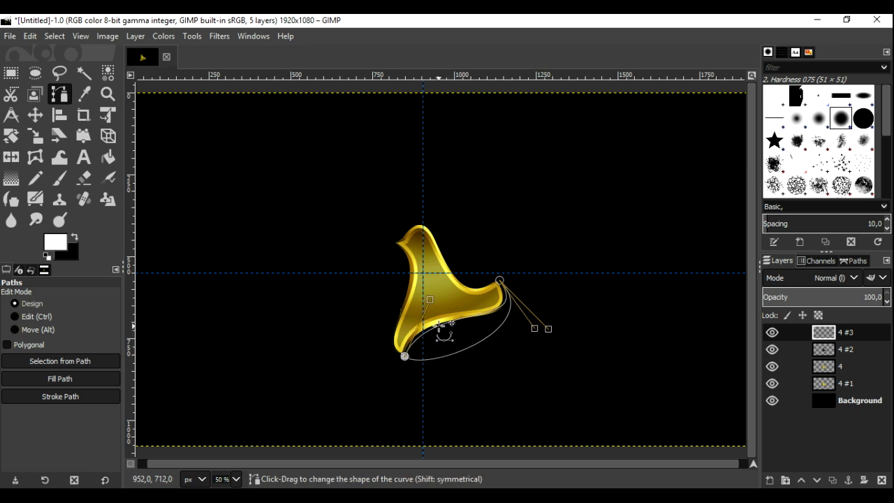
- Refine the crescent's right end and fill the path with solid white
drag(534, 328, 533, 342)
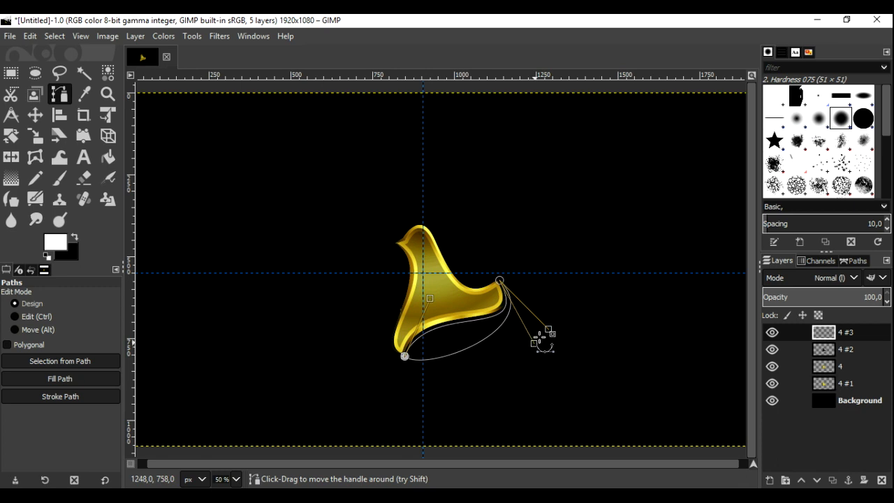
drag(548, 328, 547, 335)
drag(436, 359, 444, 328)
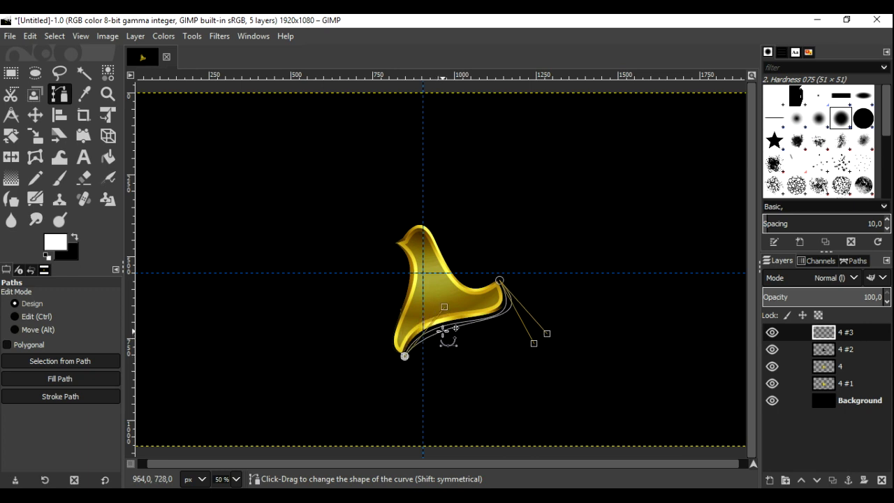
drag(548, 334, 542, 343)
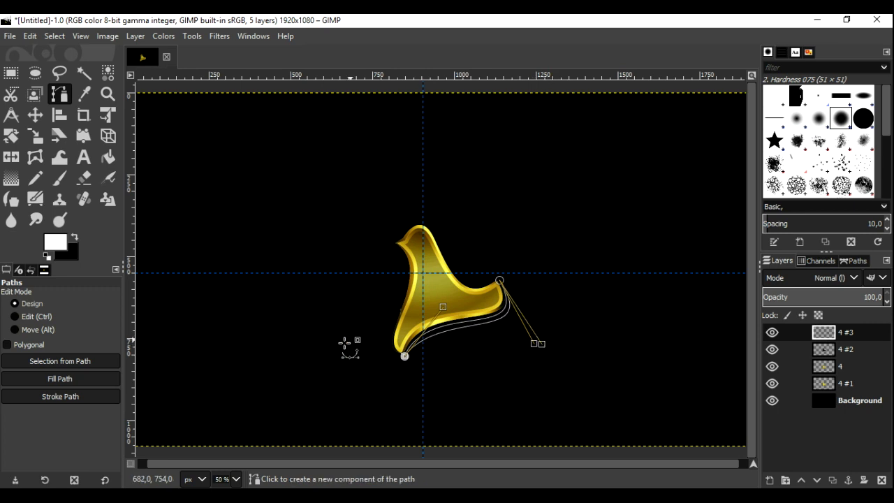
click(113, 379)
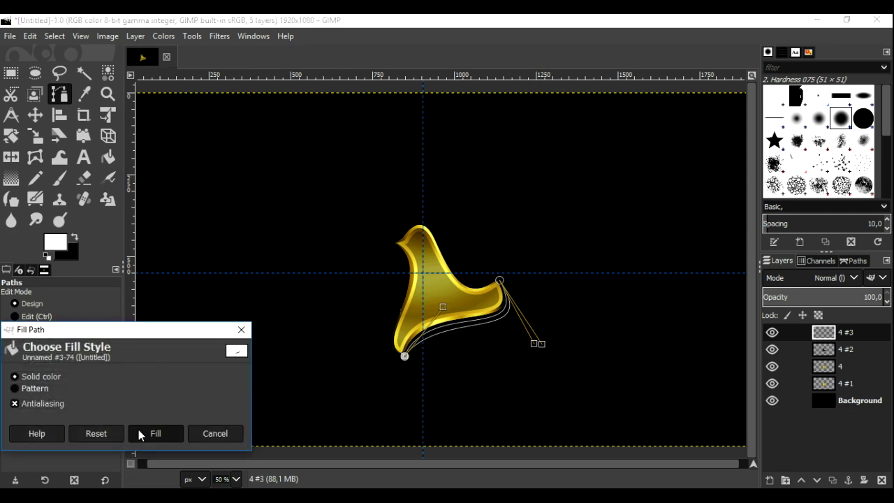
click(154, 432)
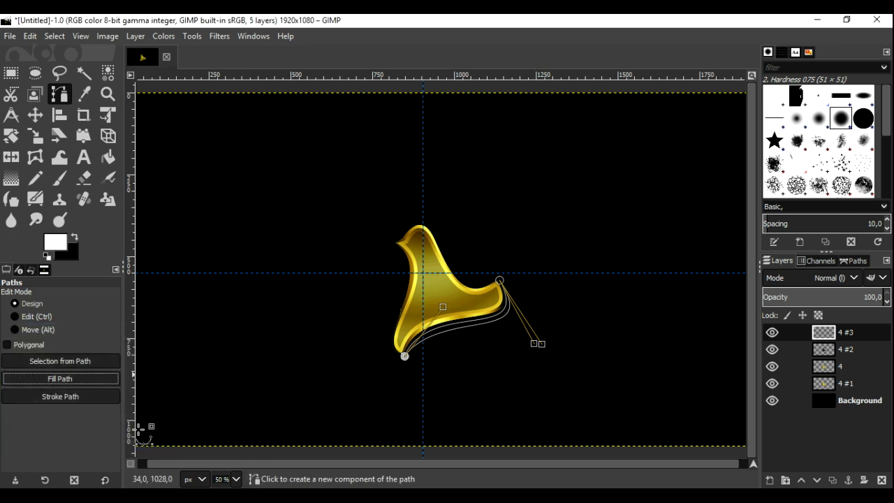
click(35, 114)
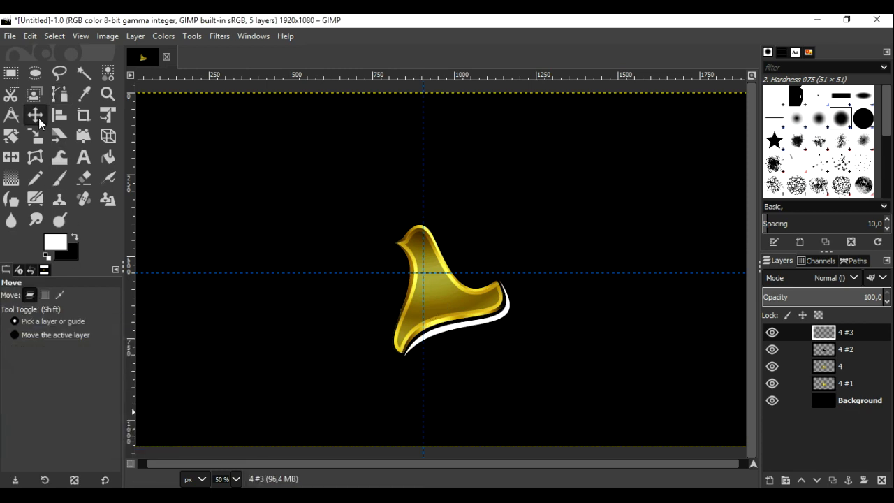
- Add layer '4 #4' and start a curved path from the dove's bottom tip to its right tip
click(769, 480)
click(791, 471)
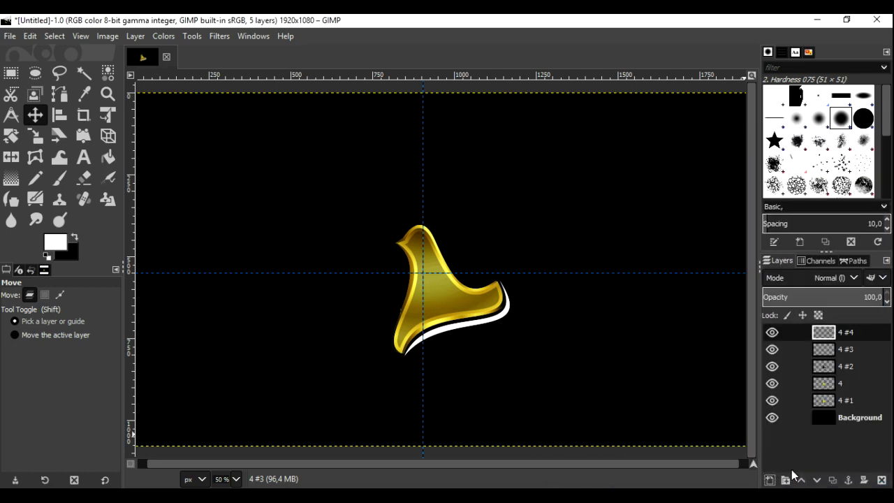
click(59, 93)
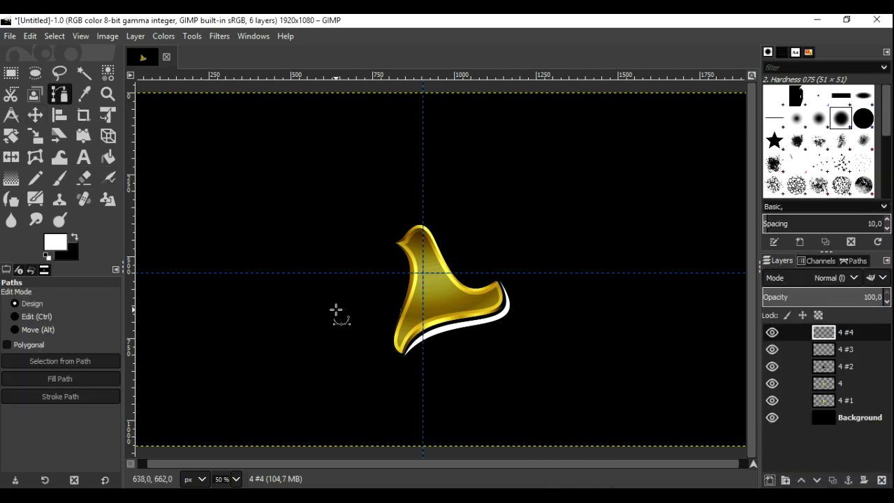
click(405, 357)
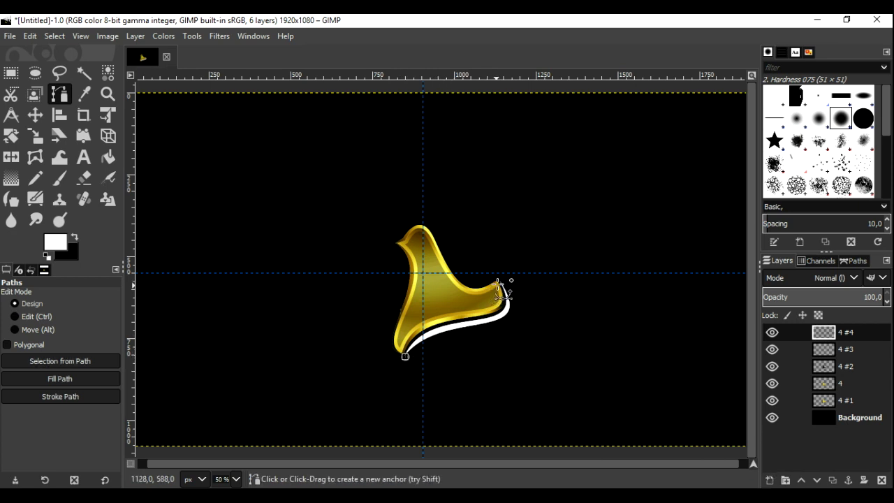
click(502, 280)
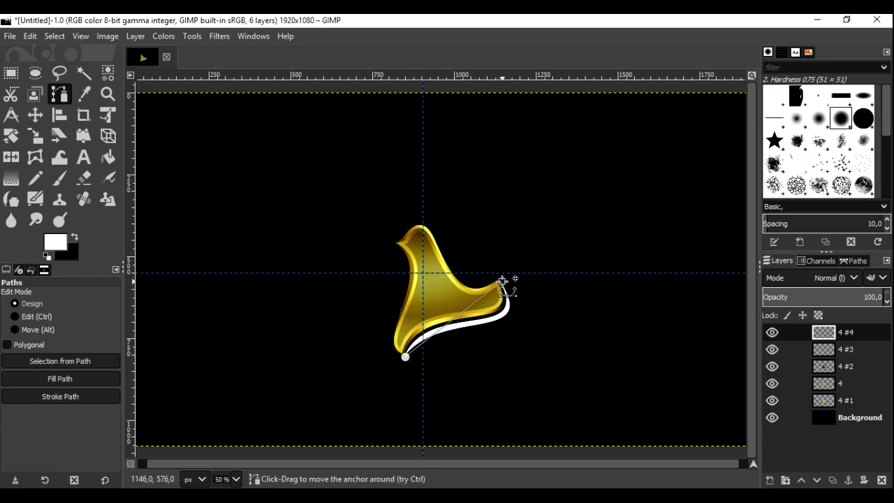
click(405, 357)
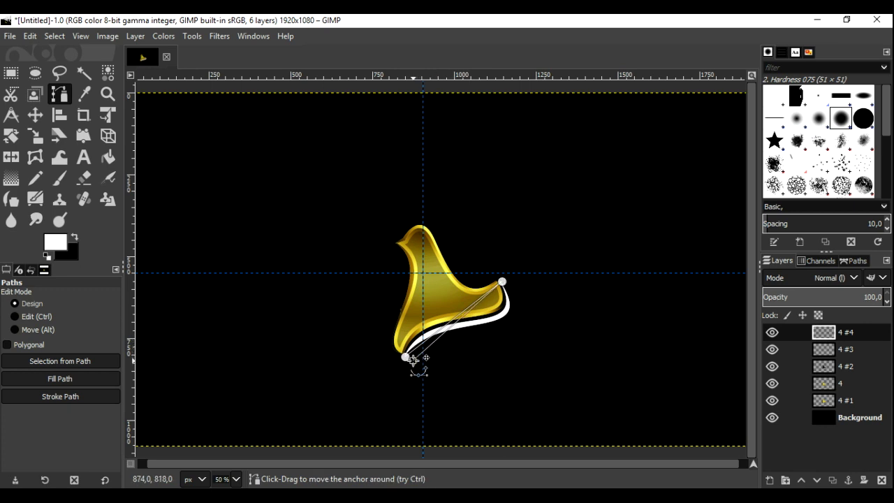
drag(407, 356, 405, 357)
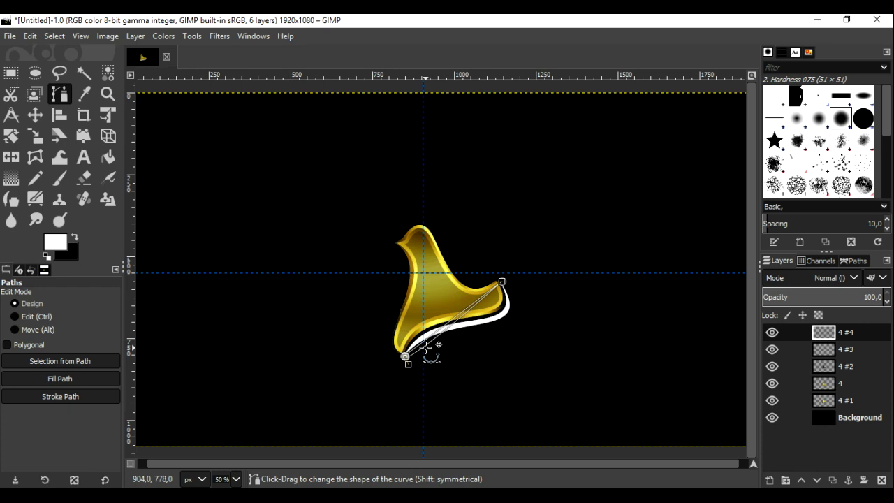
mouse_move(419, 355)
mouse_down()
mouse_move(515, 313)
mouse_move(516, 322)
mouse_up()
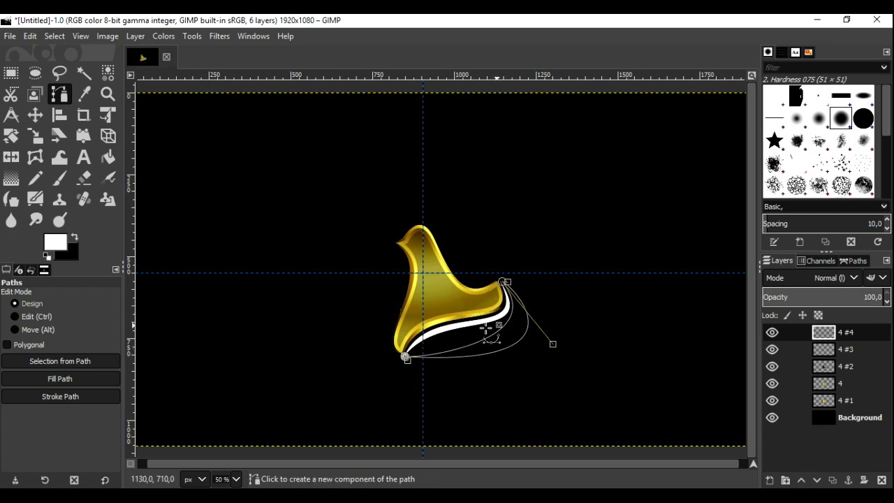
- Reshape the curve into a crescent sitting just below the white swoosh, ready to fill
mouse_move(449, 356)
mouse_down()
mouse_move(454, 331)
mouse_move(475, 325)
mouse_move(471, 337)
mouse_up()
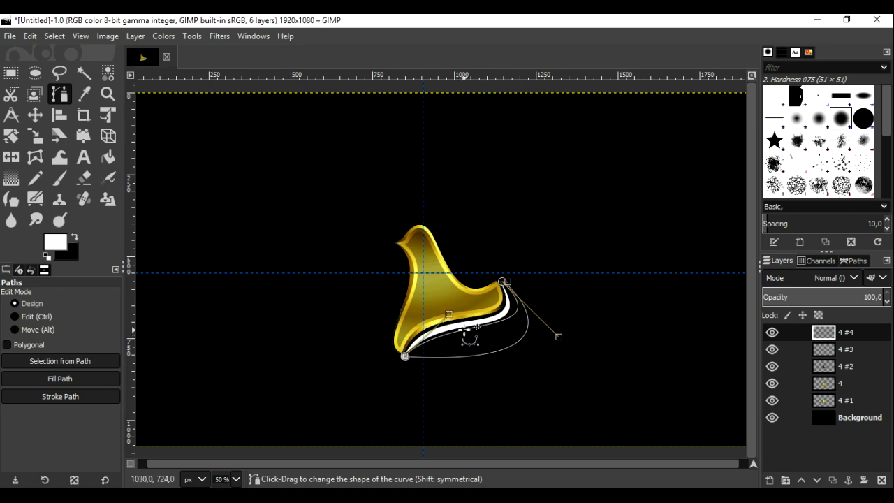
drag(556, 338, 544, 342)
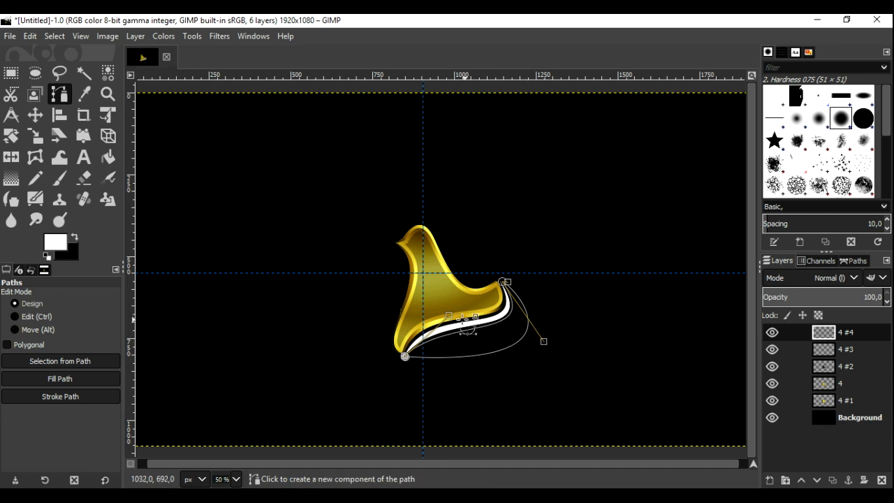
drag(449, 315, 446, 311)
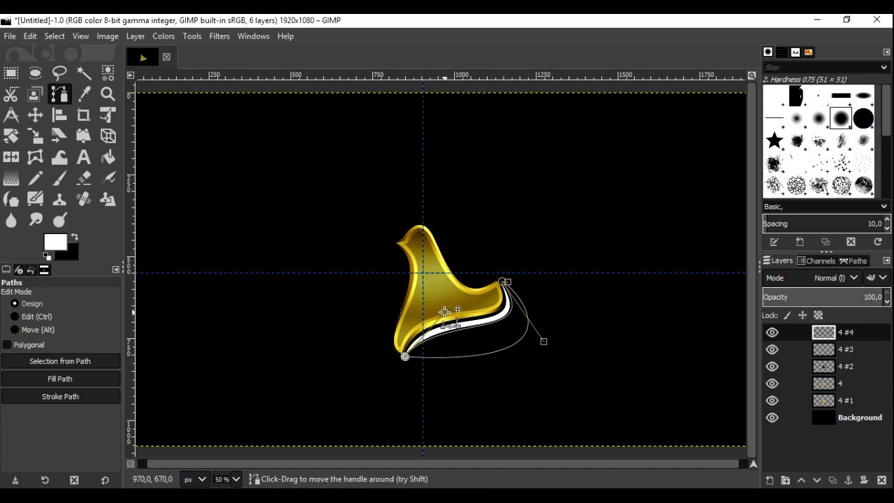
drag(544, 343, 544, 345)
mouse_move(449, 358)
mouse_down()
mouse_move(452, 342)
mouse_move(435, 350)
mouse_up()
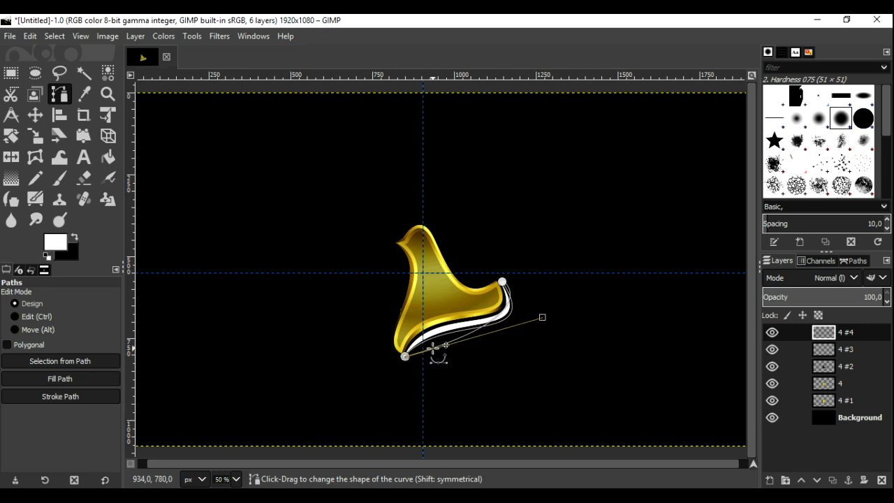
drag(503, 308, 509, 320)
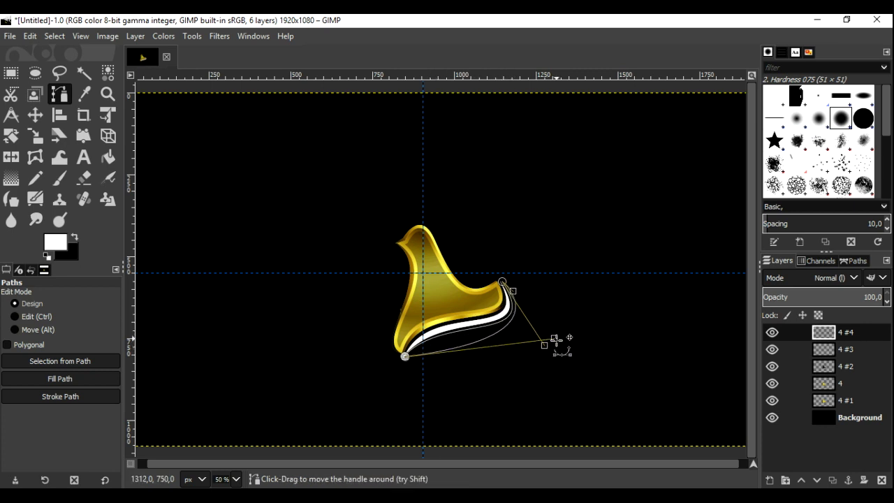
drag(553, 338, 458, 329)
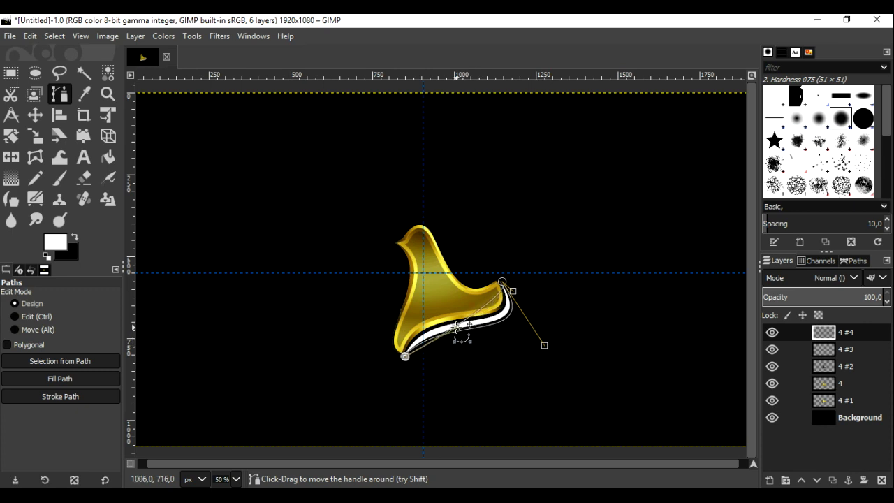
mouse_move(507, 299)
mouse_down()
mouse_move(517, 321)
mouse_move(509, 316)
mouse_up()
mouse_move(459, 332)
mouse_down()
mouse_move(435, 335)
mouse_move(436, 322)
mouse_up()
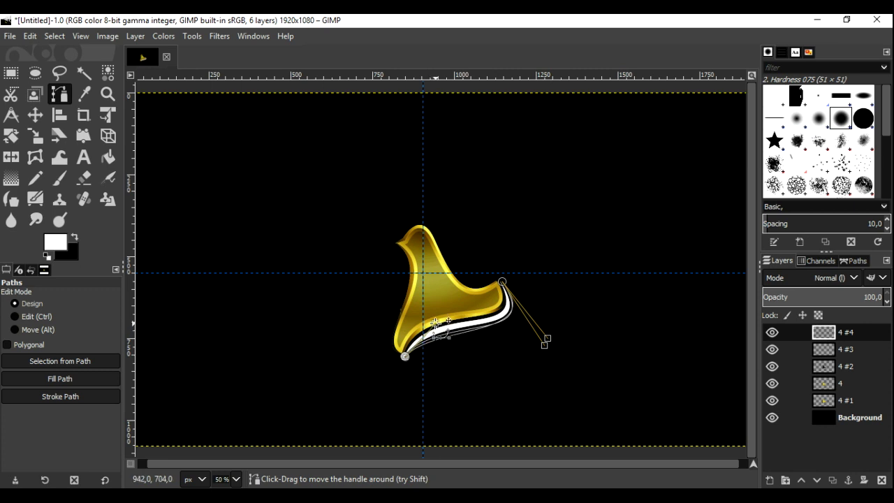
mouse_move(544, 344)
mouse_down()
mouse_move(566, 341)
mouse_move(546, 344)
mouse_up()
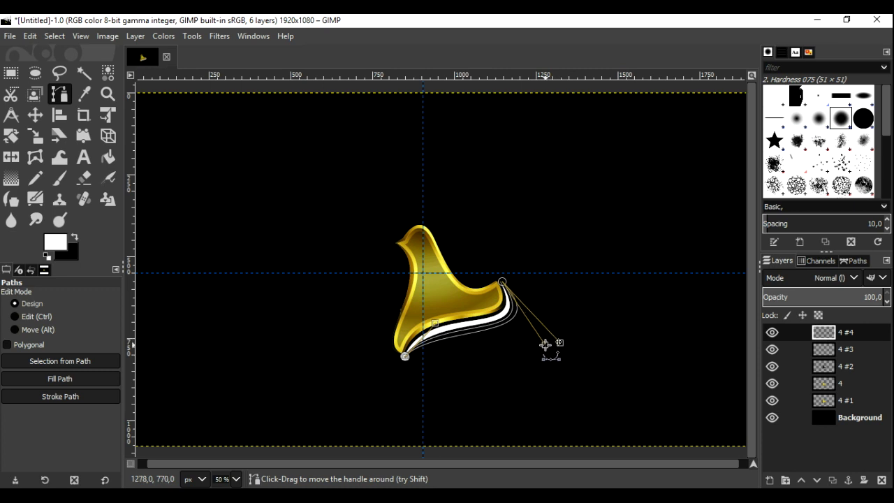
click(60, 378)
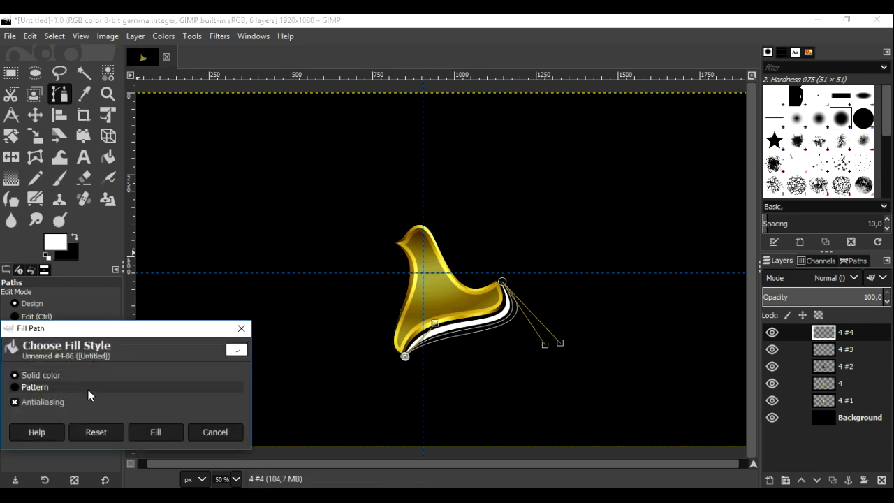
- Fill the second crescent path on '4 #4' with solid white
click(147, 432)
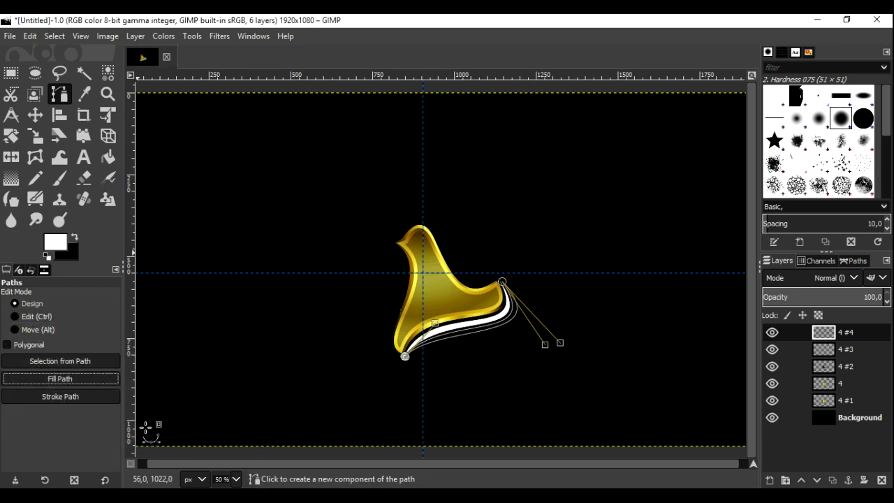
click(41, 118)
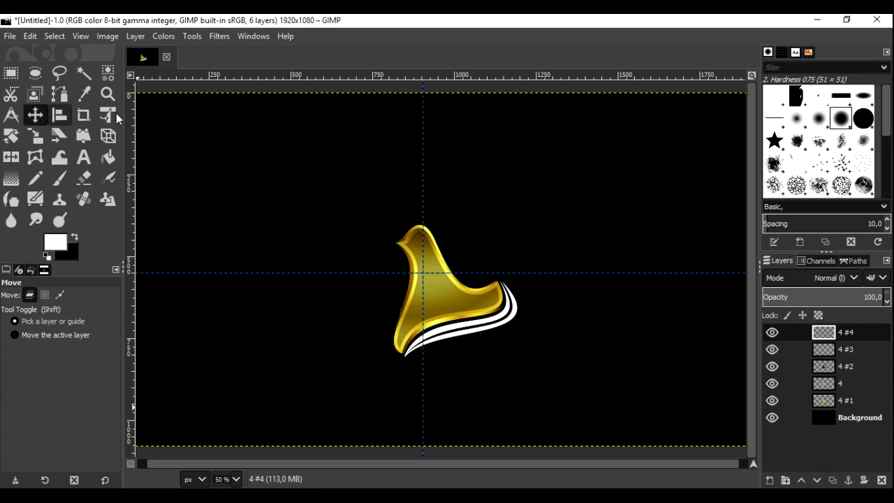
- Add layer '4 #5' and draw a centred circular selection about 452 px across
click(772, 481)
key(Return)
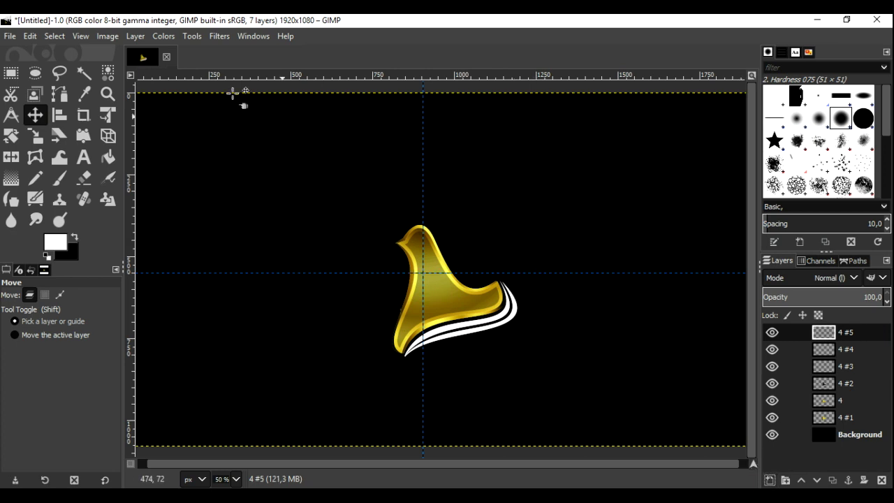
click(35, 72)
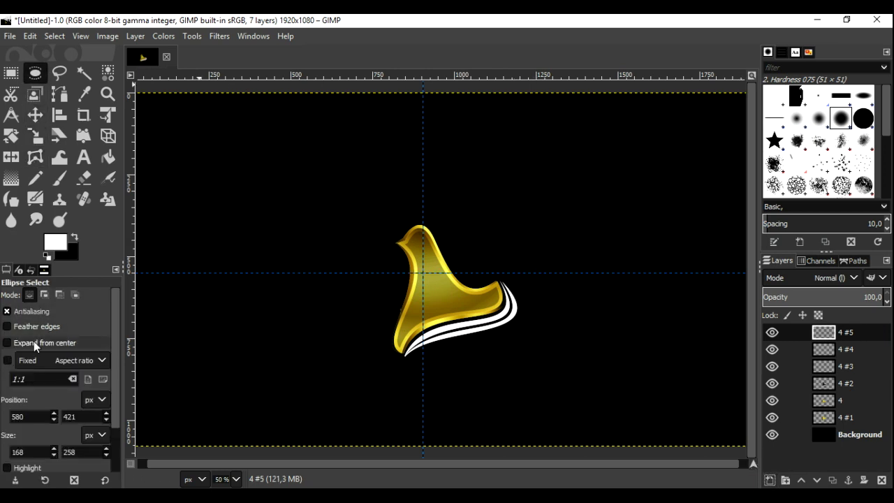
click(9, 361)
click(8, 342)
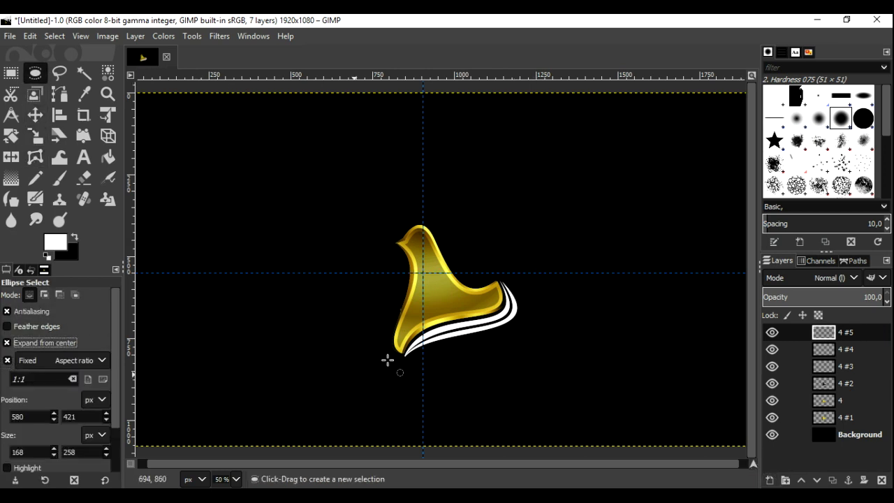
drag(428, 283, 501, 333)
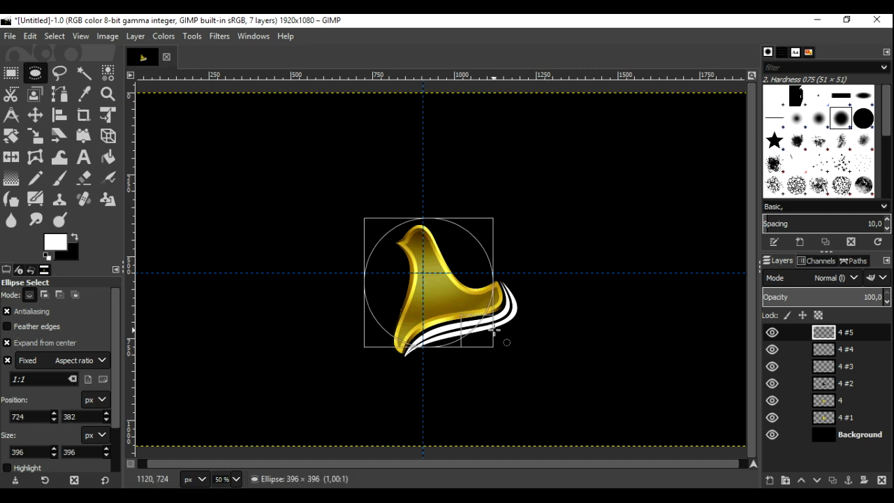
drag(501, 332, 504, 335)
drag(456, 305, 453, 304)
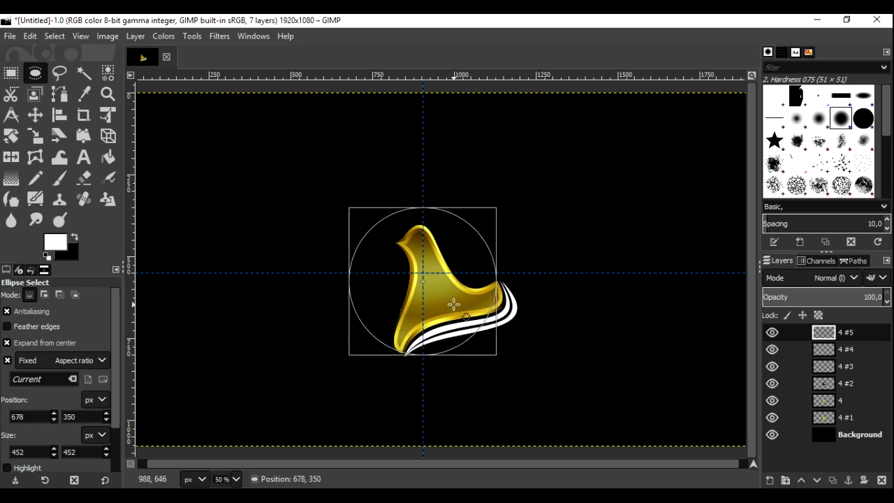
drag(454, 304, 448, 307)
- Fill the circle with white, then shrink the selection to 440 px
right_click(448, 307)
mouse_move(475, 344)
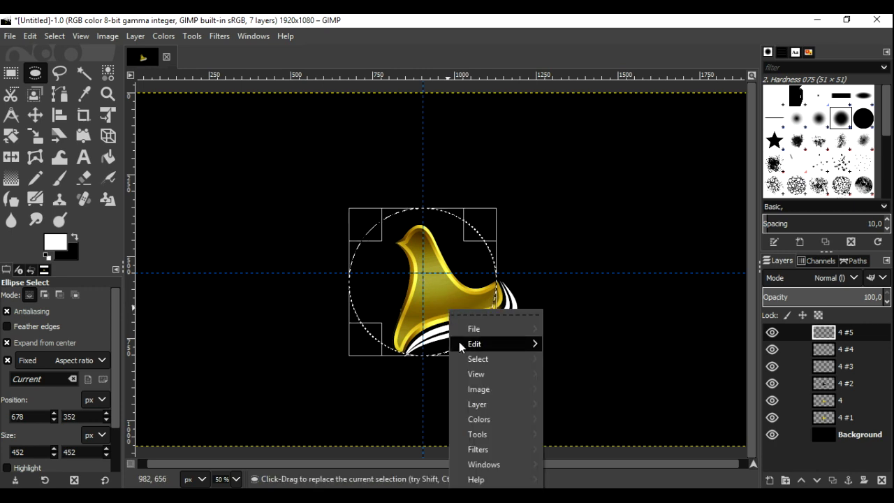
click(559, 331)
drag(484, 352, 486, 359)
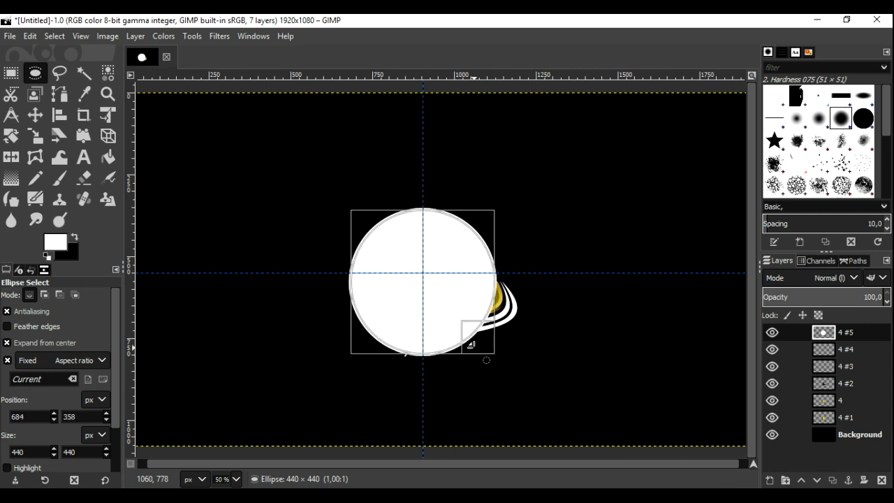
drag(486, 360, 485, 361)
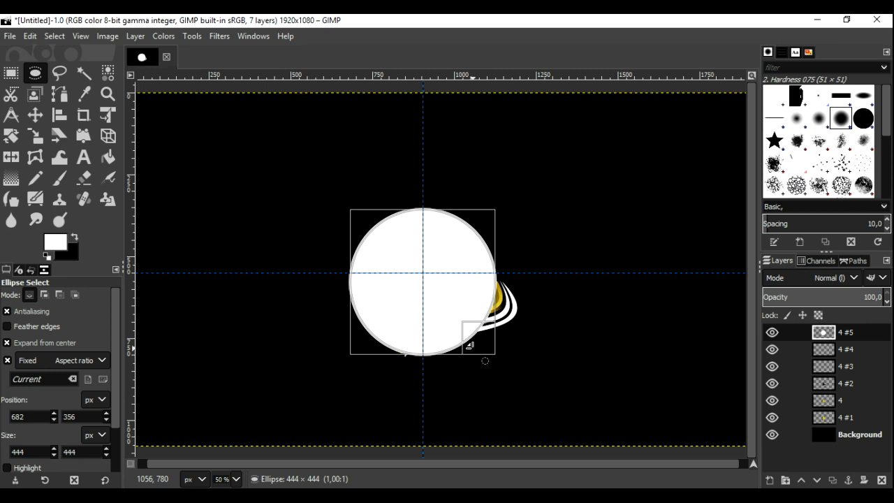
drag(485, 362, 485, 360)
right_click(404, 275)
mouse_move(431, 310)
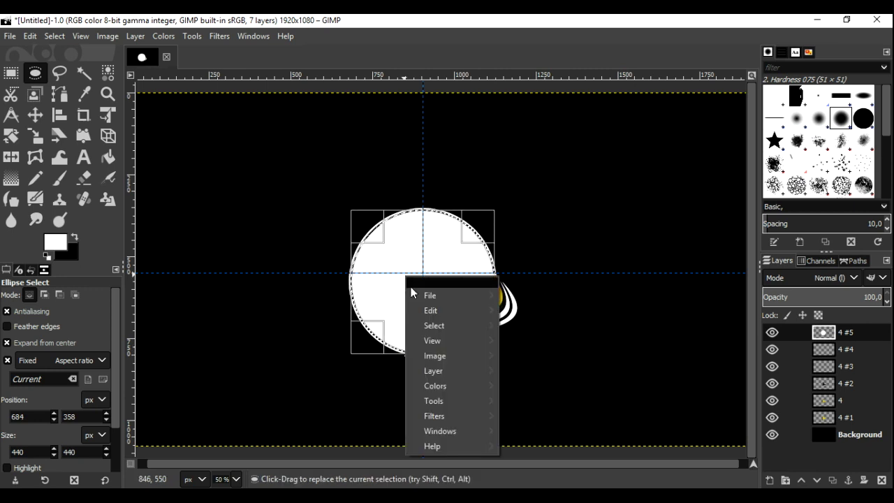
- Cut the inner 440 px disc to leave a ring, then cut the ring over the swooshes with a 280 px circle
click(532, 170)
drag(441, 284, 485, 343)
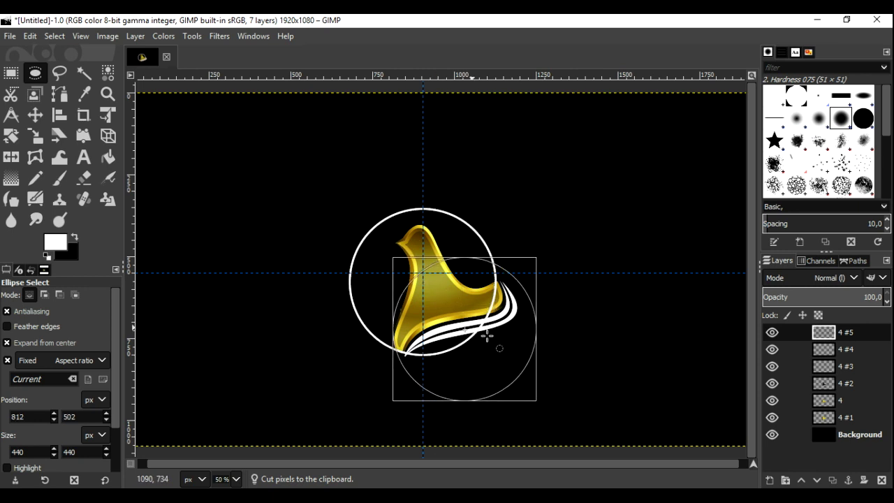
drag(522, 402, 511, 384)
drag(480, 355, 440, 326)
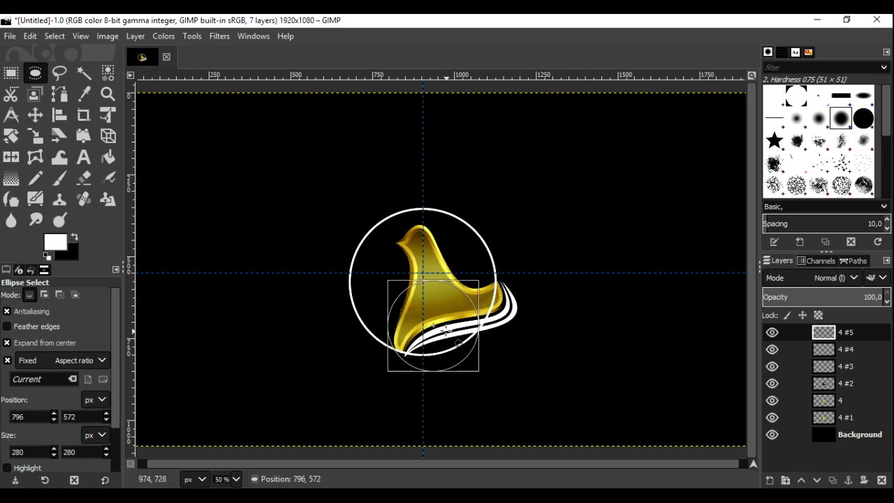
right_click(441, 329)
mouse_move(475, 364)
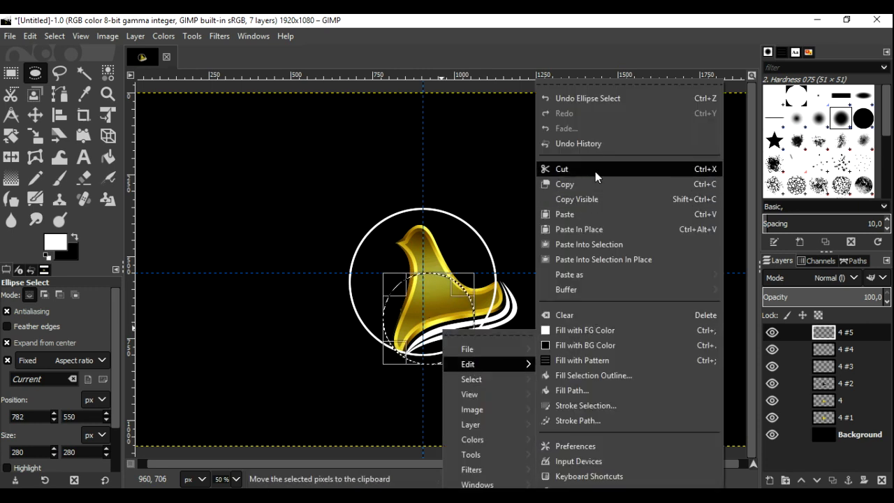
click(595, 171)
- Cut another lower-right ring section with a ~376 px circle and drop the selection
mouse_move(475, 363)
mouse_down()
mouse_move(480, 347)
mouse_move(514, 323)
mouse_up()
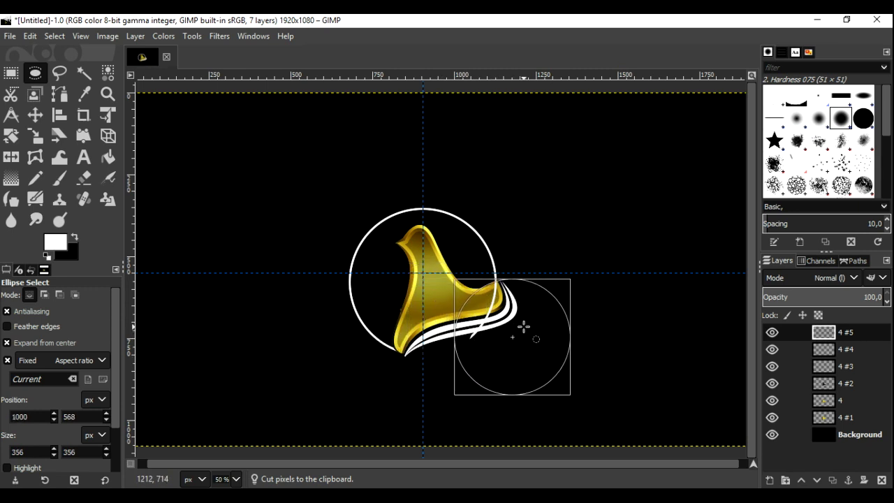
drag(514, 323, 528, 326)
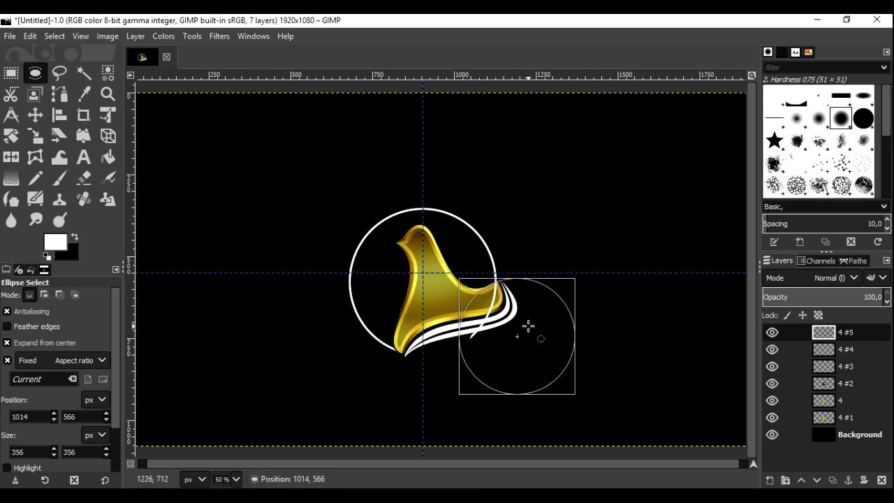
drag(475, 371, 476, 381)
right_click(509, 357)
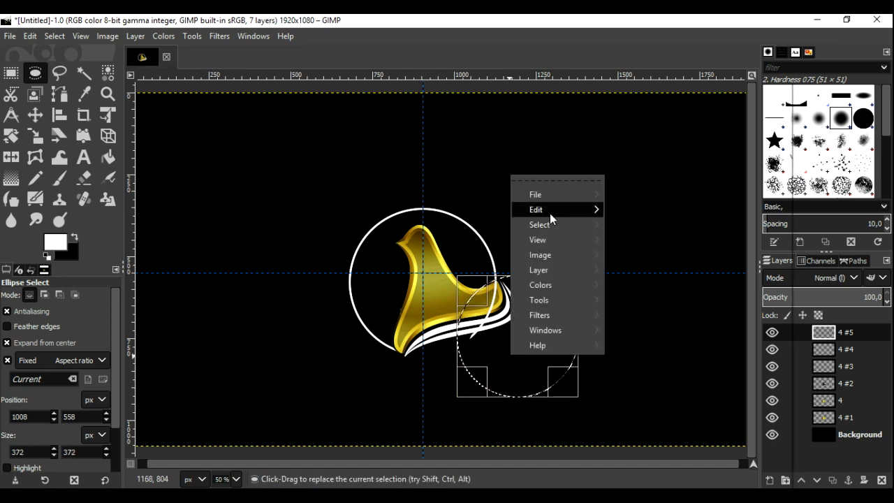
click(629, 167)
click(578, 224)
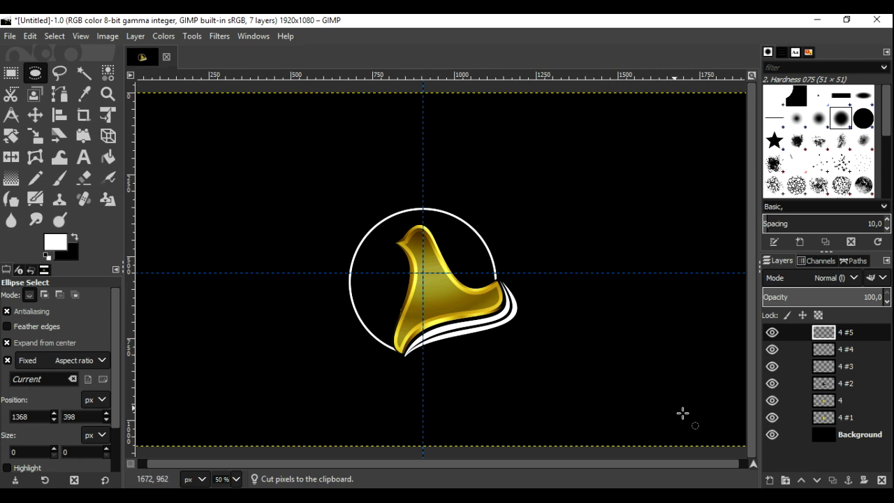
- Add layer '4 #6' and draw a large circular selection centred on the logo
click(769, 480)
click(793, 468)
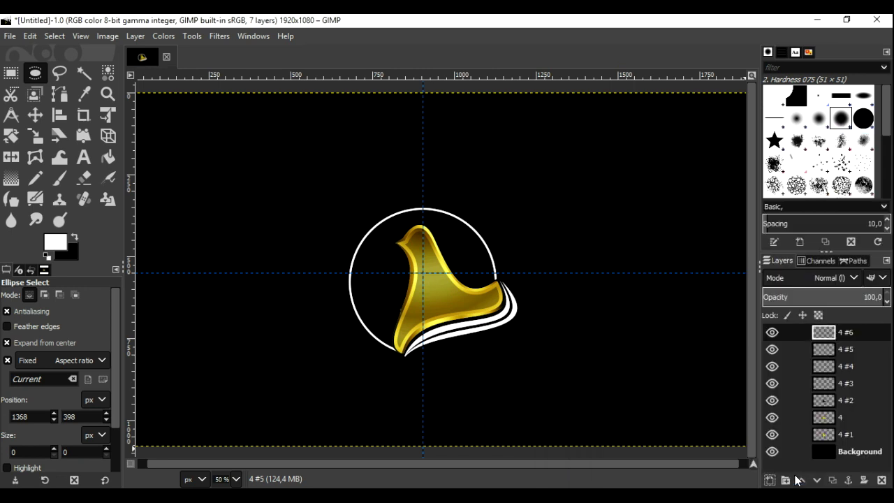
drag(422, 273, 490, 346)
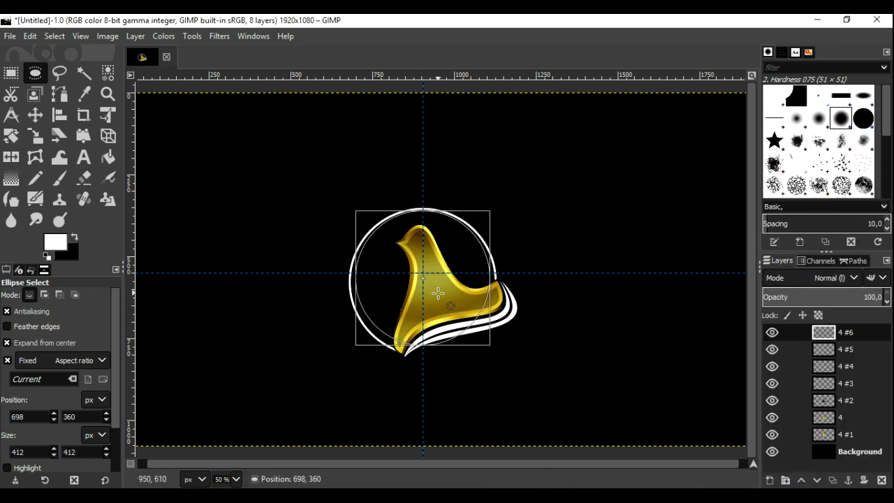
drag(436, 294, 436, 294)
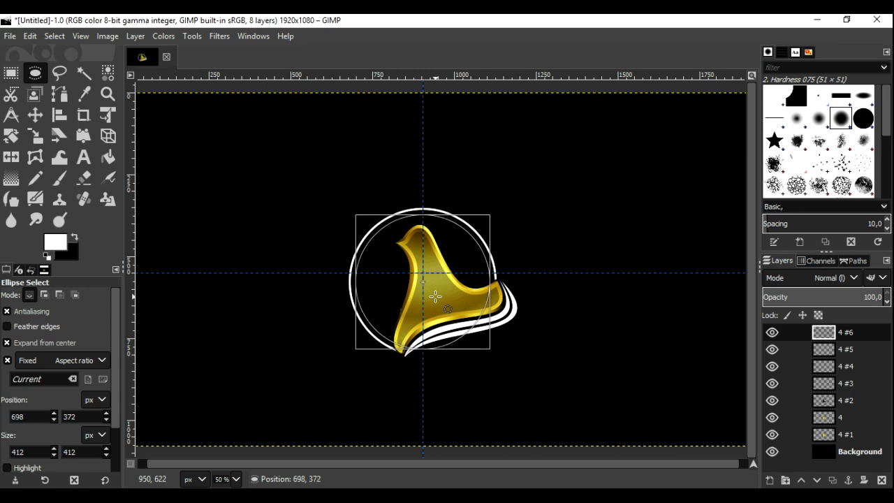
drag(468, 329, 500, 348)
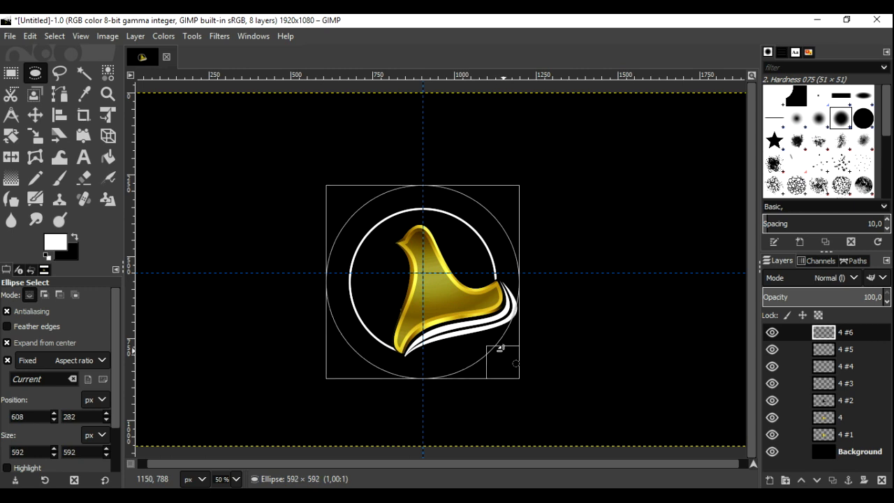
drag(500, 348, 499, 347)
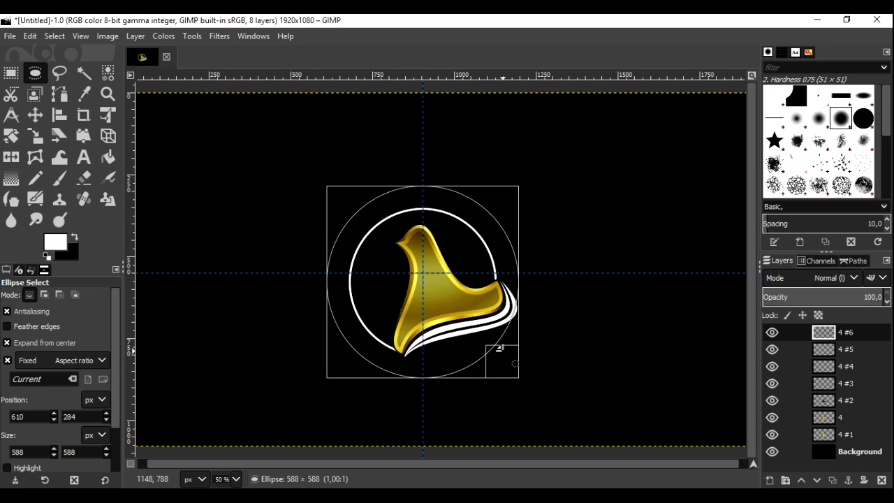
drag(499, 350, 493, 344)
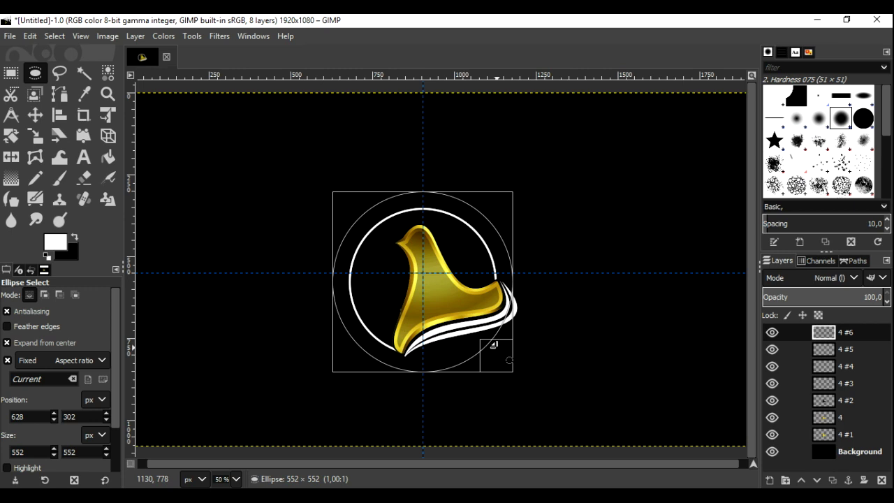
right_click(471, 327)
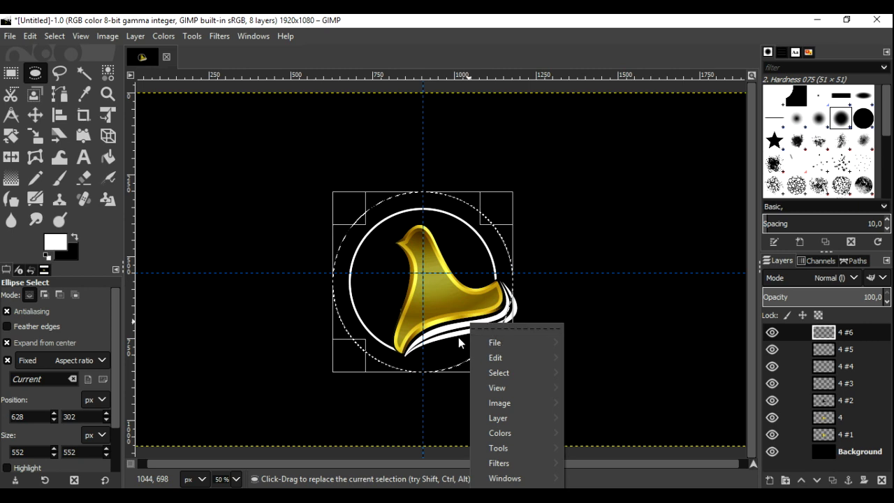
click(503, 287)
- Fill a 600 px circle with white, then cut a 580 px inner disc to leave a ring
drag(501, 352, 508, 360)
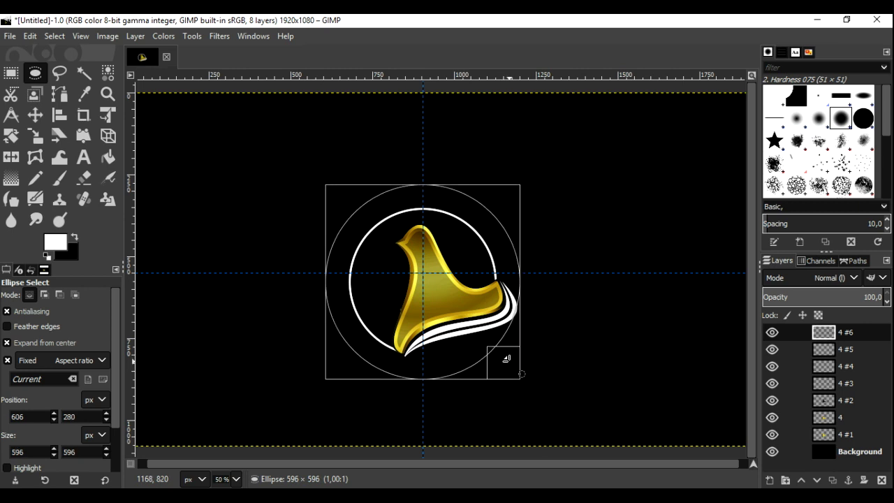
drag(507, 358, 505, 357)
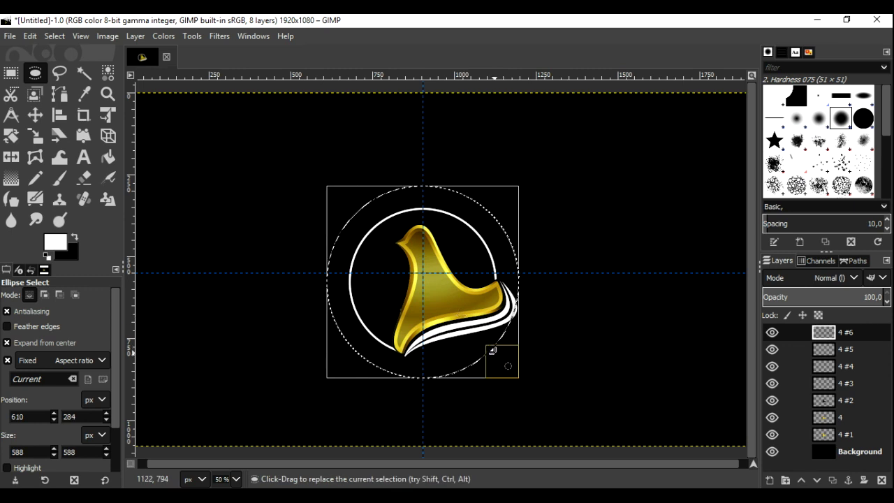
drag(492, 352, 497, 356)
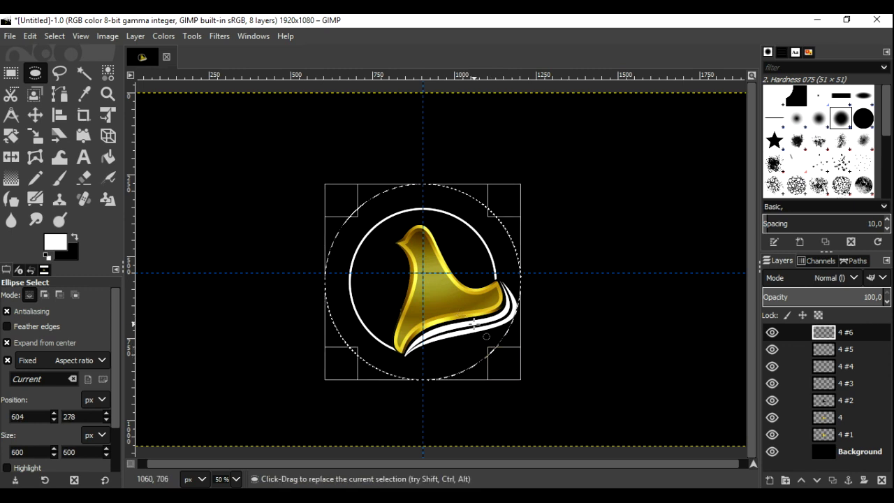
right_click(475, 329)
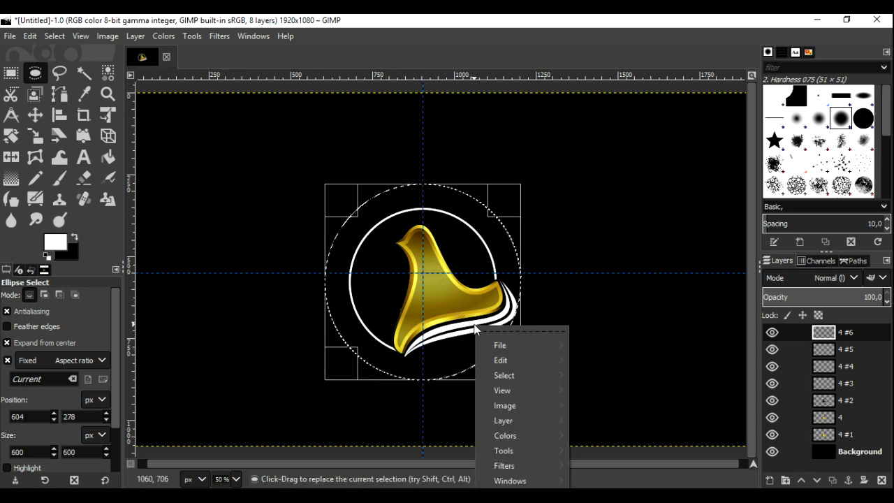
mouse_move(500, 361)
click(611, 333)
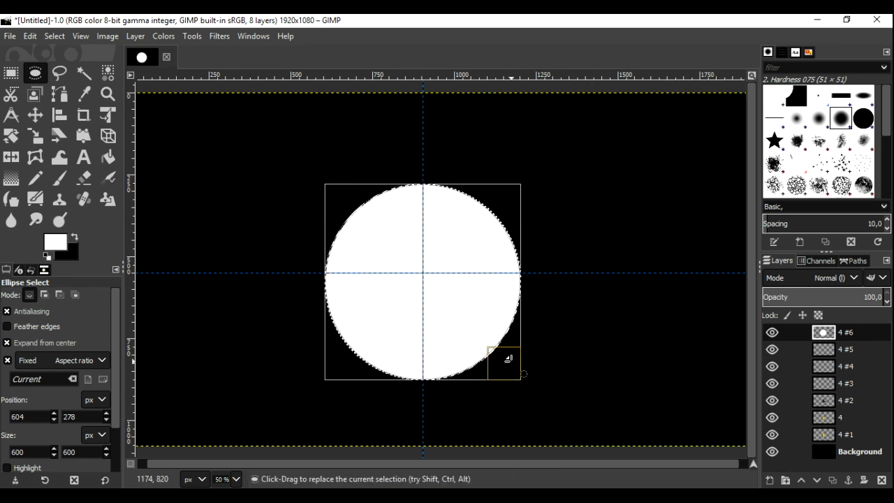
drag(509, 360, 505, 356)
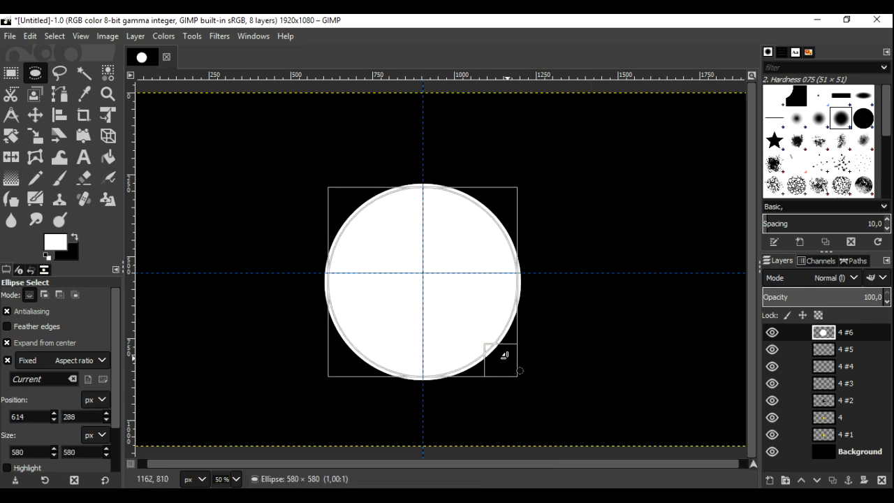
right_click(453, 301)
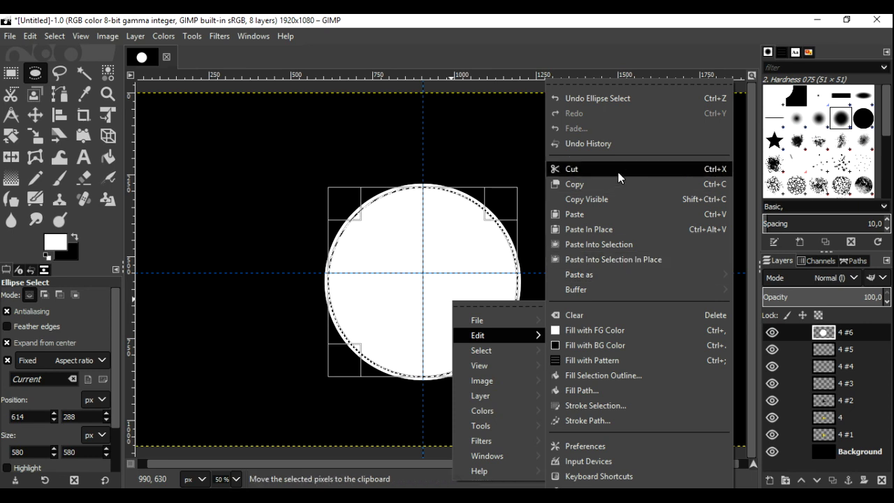
click(618, 178)
mouse_move(459, 265)
mouse_down()
mouse_move(543, 360)
mouse_move(531, 373)
mouse_up()
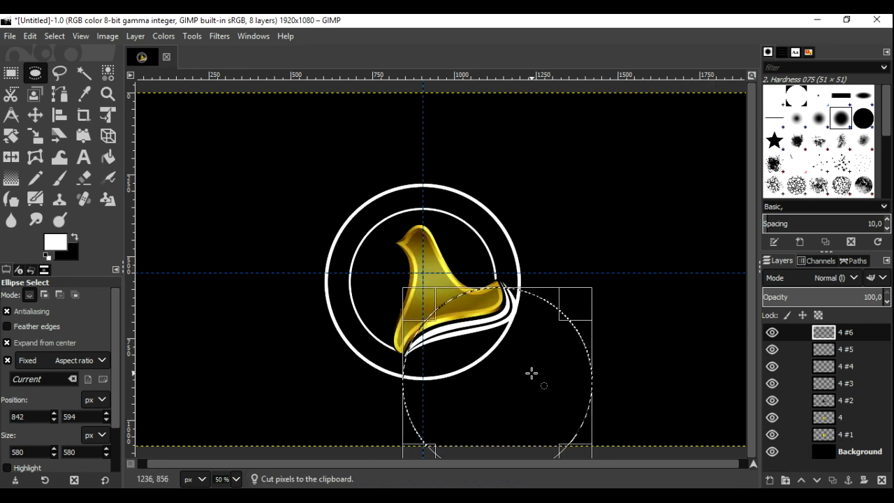
- Cut the outer ring below the logo using a 456 px circle selection
drag(585, 315, 525, 334)
drag(493, 395, 469, 396)
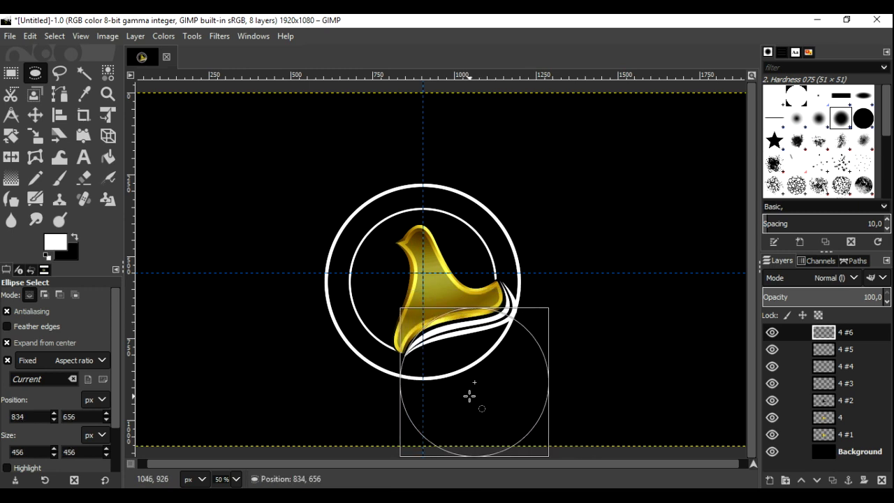
right_click(469, 396)
mouse_move(497, 249)
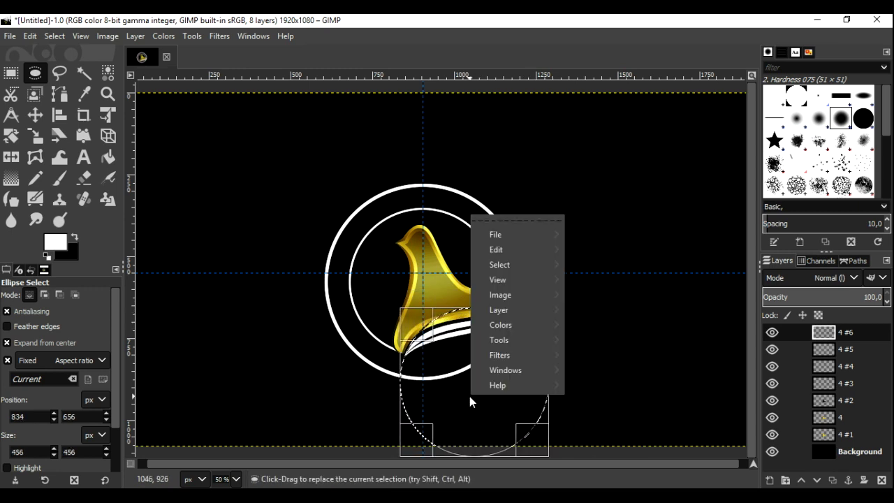
click(601, 170)
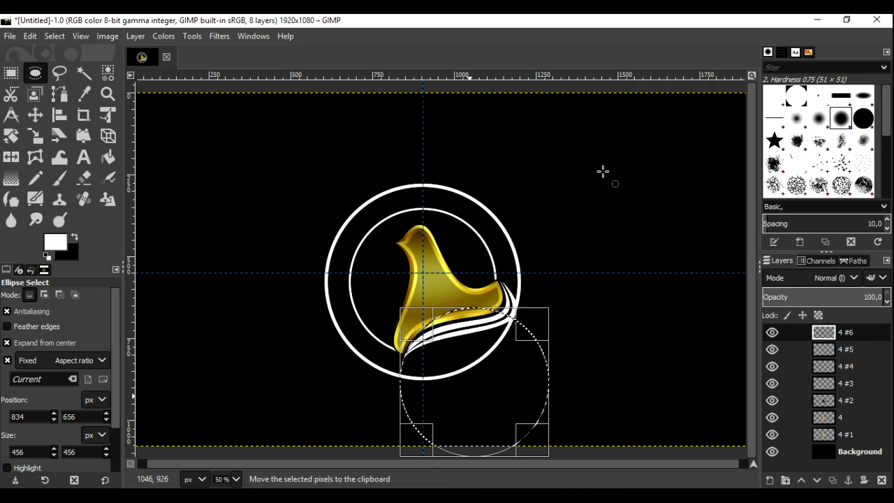
- Cut the ring section over the swooshes with a smaller circle, clear the selection, and add a new layer
drag(463, 389, 453, 358)
drag(424, 384, 454, 341)
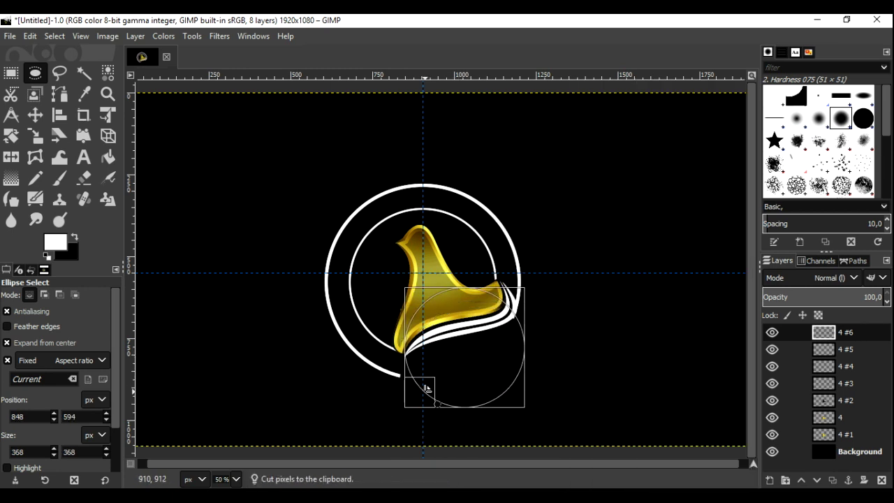
right_click(453, 338)
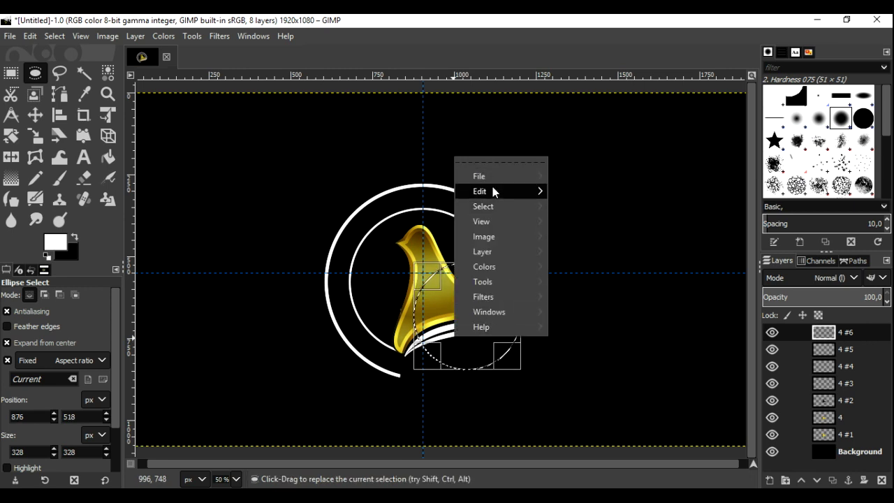
mouse_move(497, 191)
click(577, 169)
click(597, 230)
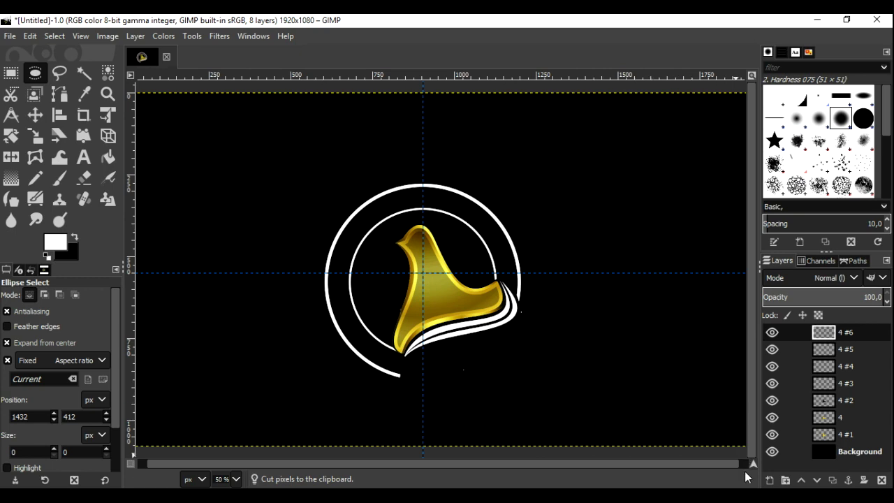
click(769, 481)
- On layer '4 #7', draw a curved path from the swooshes' tip to the ring's lower end
click(776, 467)
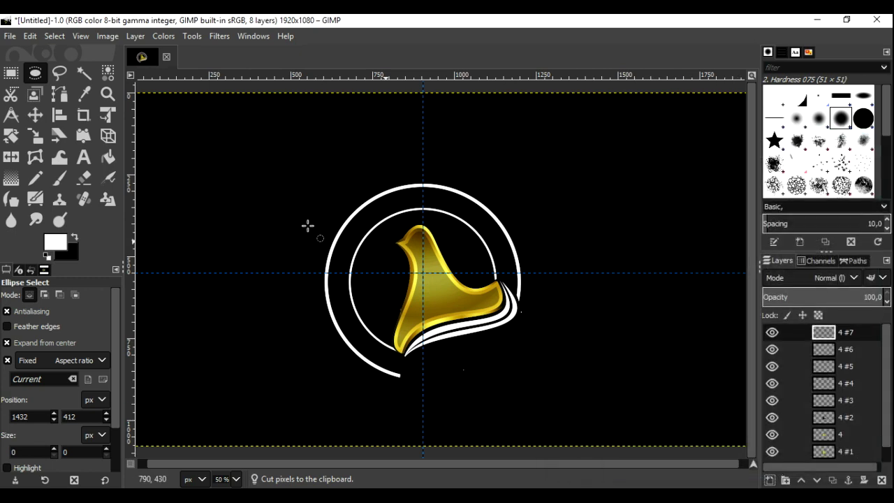
click(66, 96)
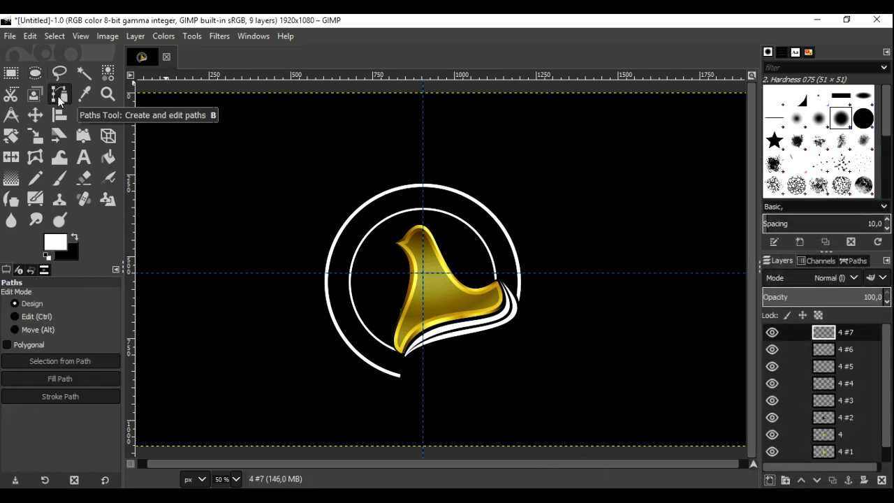
click(518, 308)
click(400, 377)
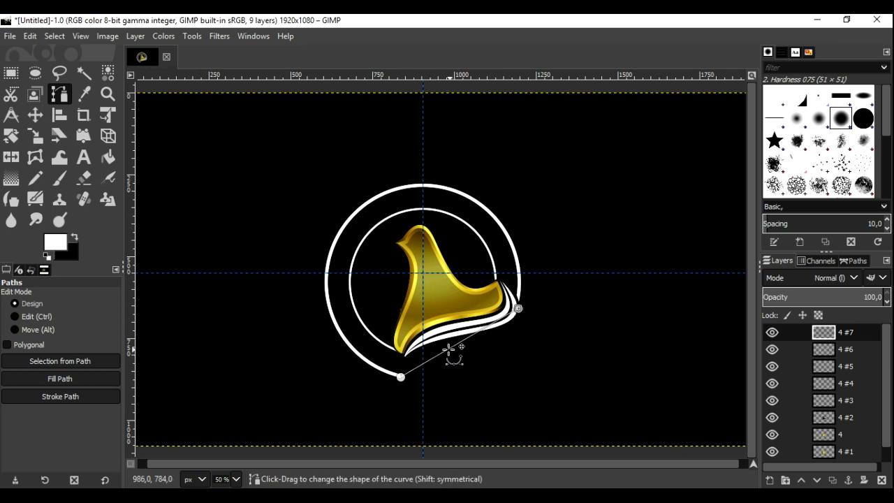
drag(428, 361, 429, 340)
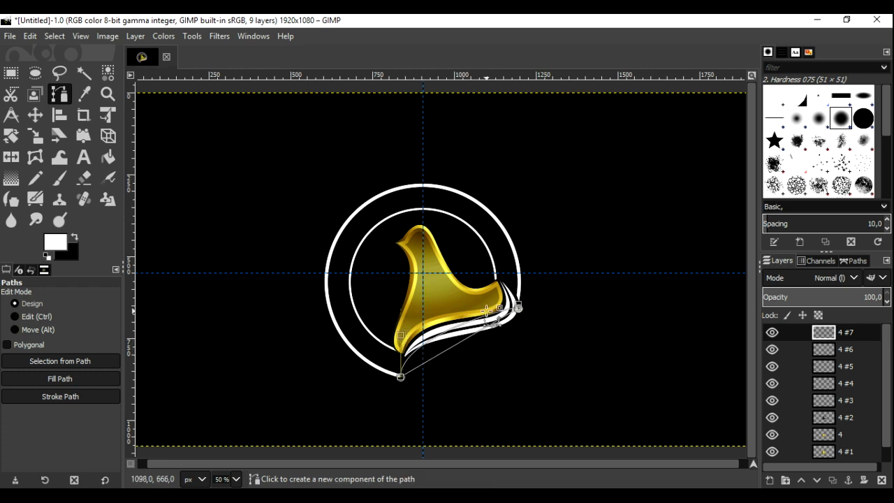
drag(492, 310, 497, 328)
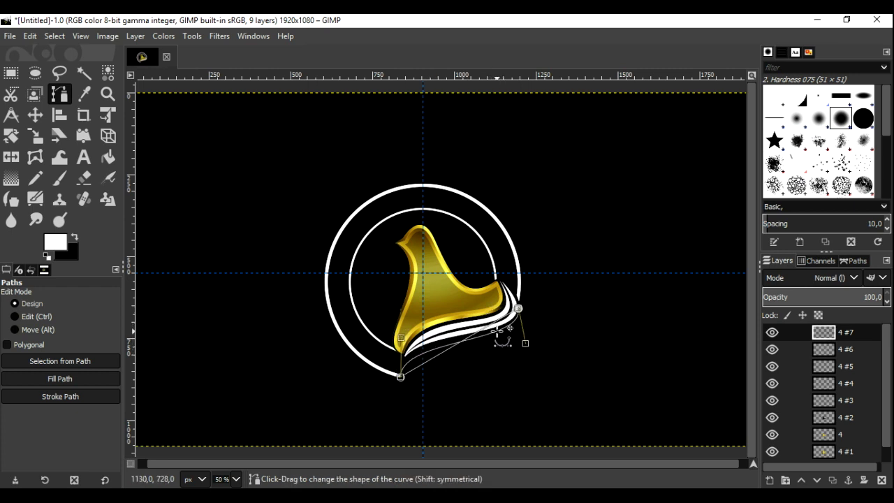
drag(401, 337, 389, 332)
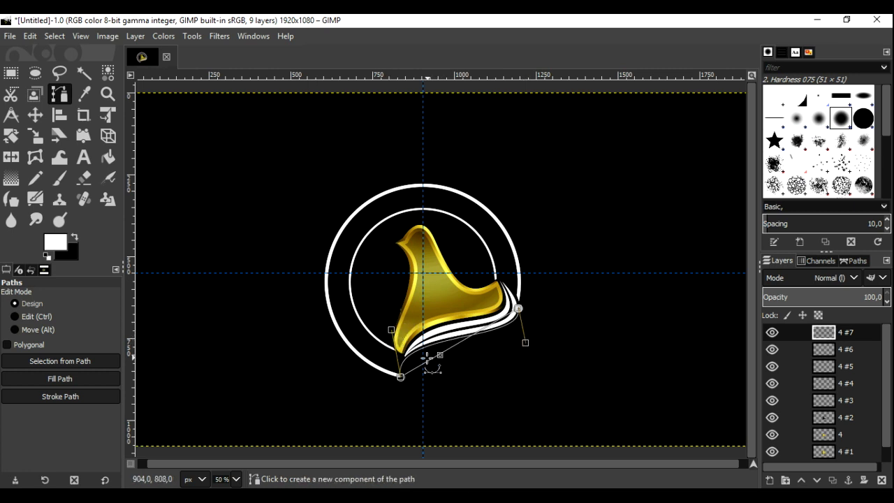
- Reshape the curve so it hugs the underside of the lowest white swoosh
drag(428, 363, 428, 351)
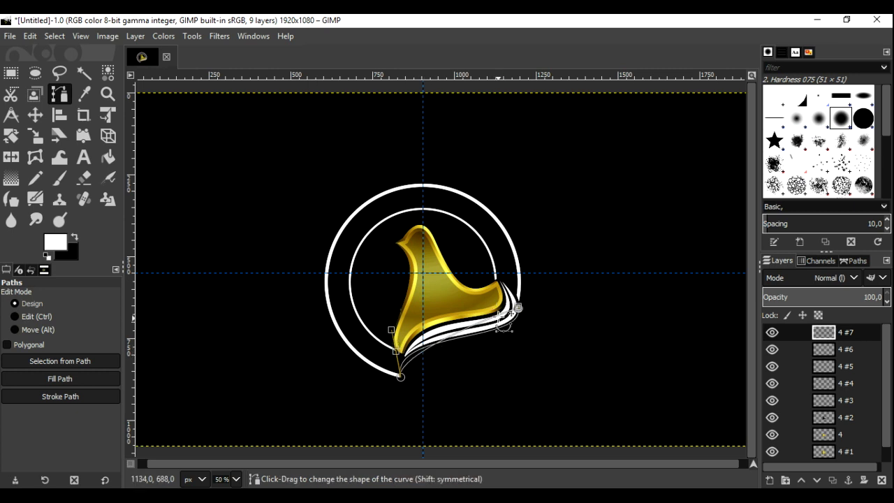
drag(505, 313, 515, 327)
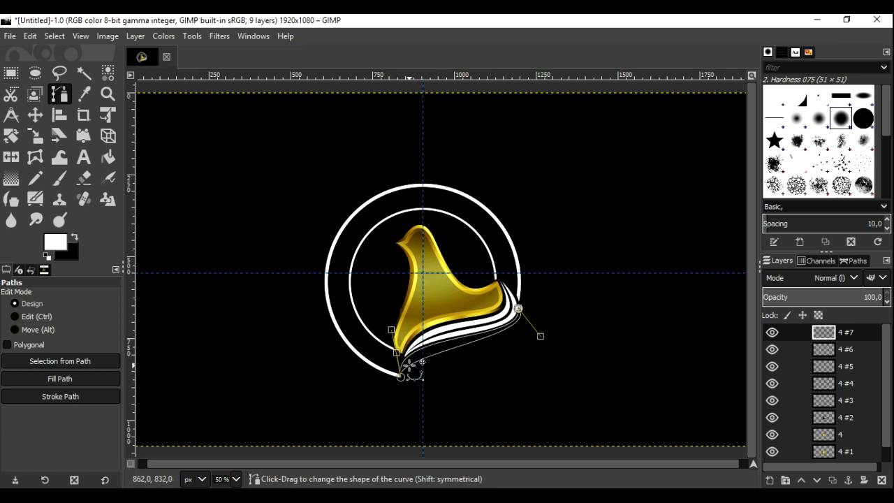
drag(409, 364, 413, 366)
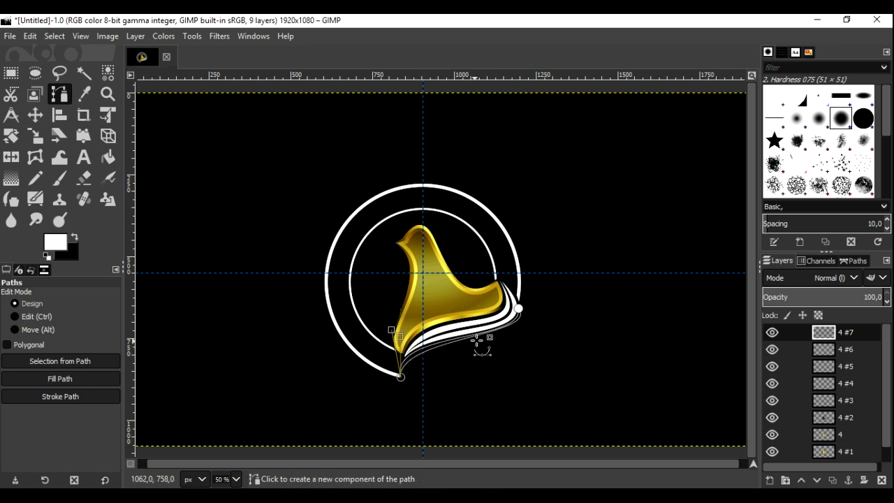
click(525, 318)
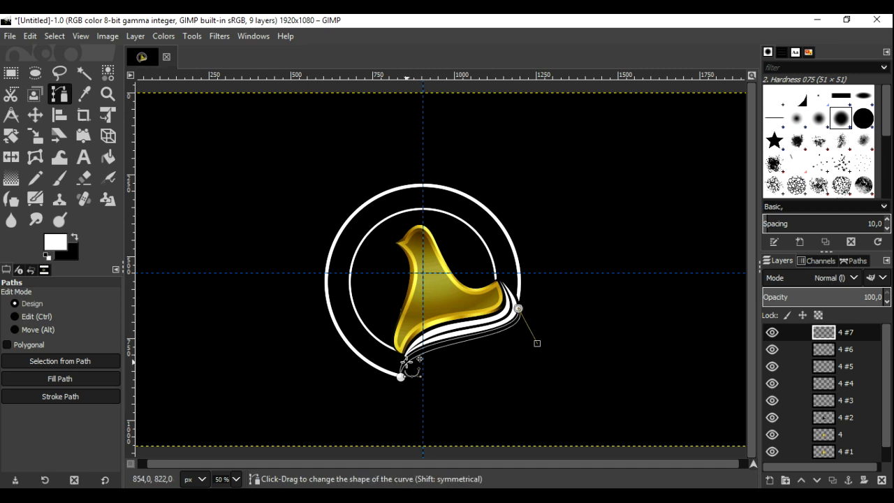
click(406, 361)
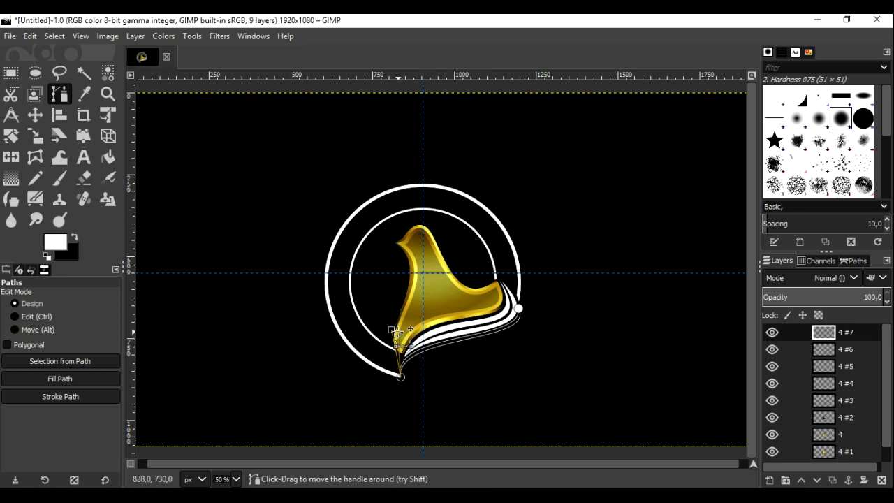
drag(395, 333, 398, 334)
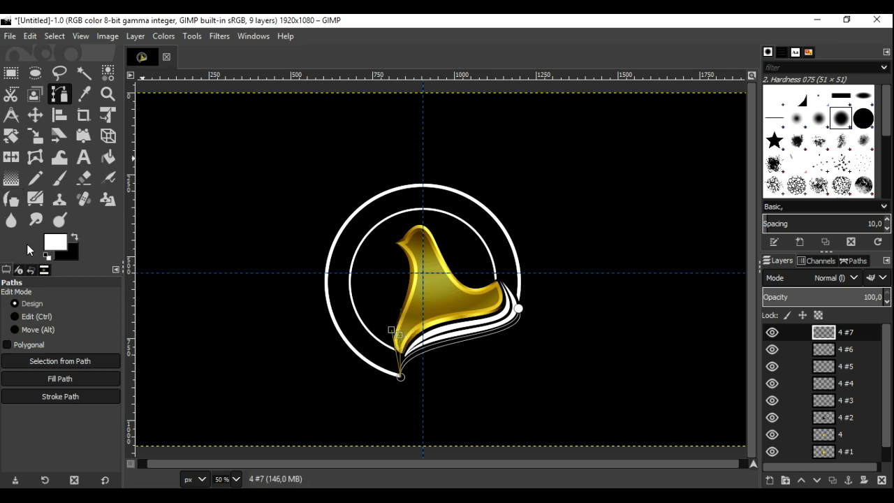
click(53, 375)
- Fill the third crescent path on '4 #7' with solid white
click(154, 424)
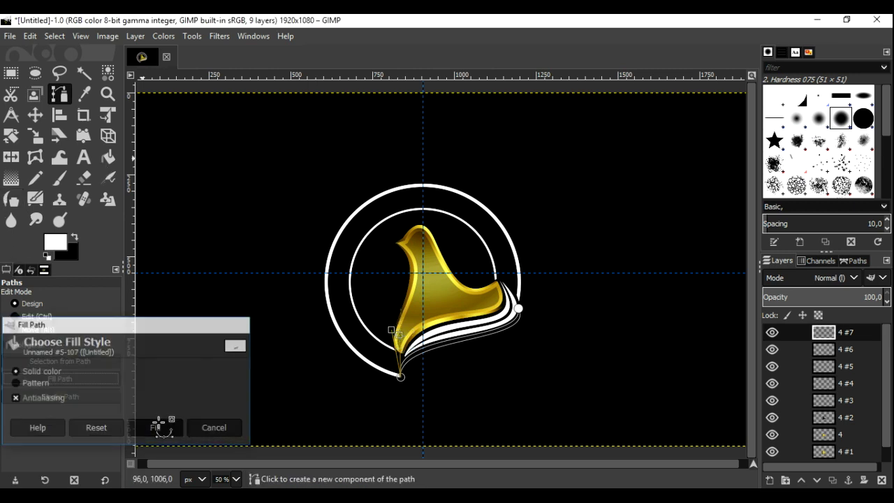
click(37, 118)
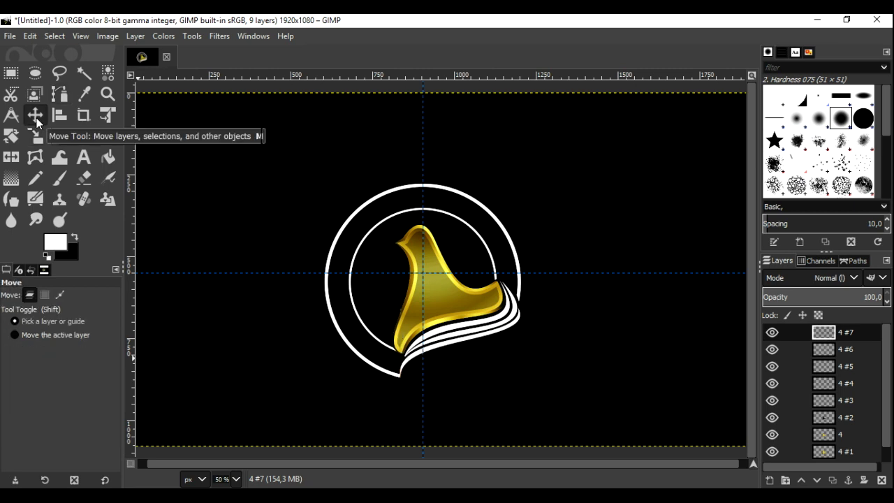
click(36, 74)
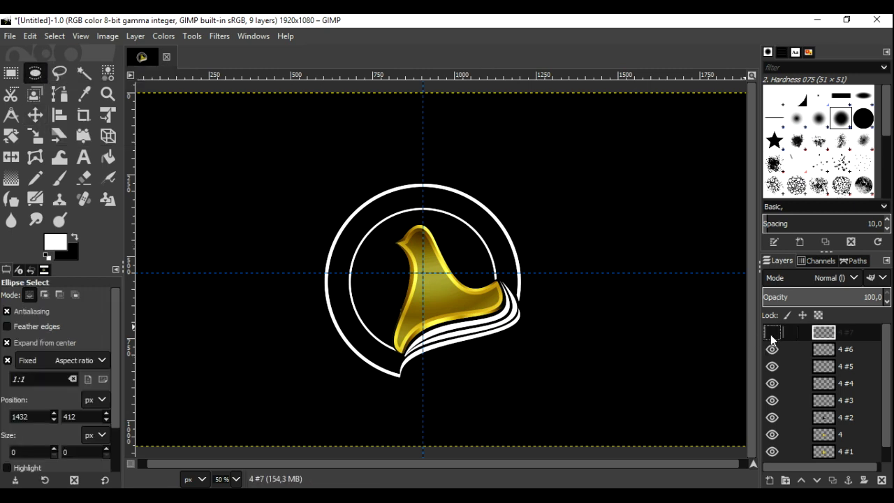
- On layer '4 #6', cut the outer ring below the logo and toggle visibility to check
drag(770, 335, 771, 347)
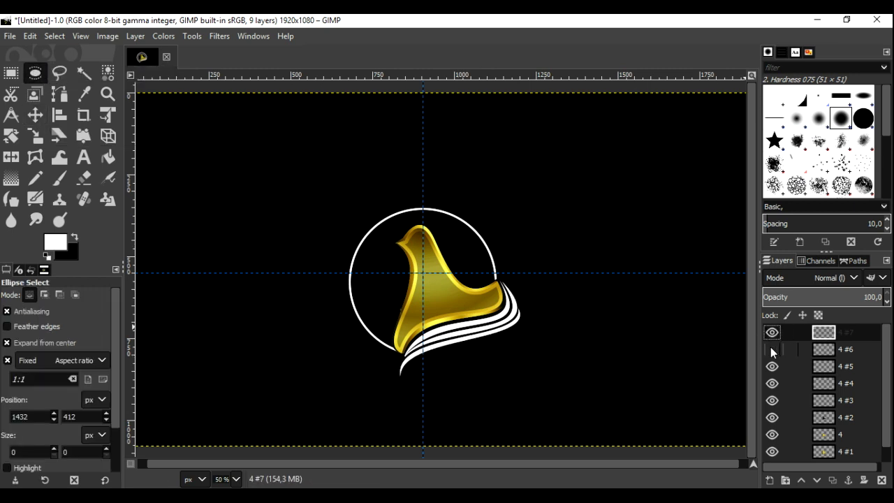
click(771, 349)
click(814, 356)
mouse_move(514, 375)
mouse_down()
mouse_move(568, 399)
mouse_move(475, 377)
mouse_up()
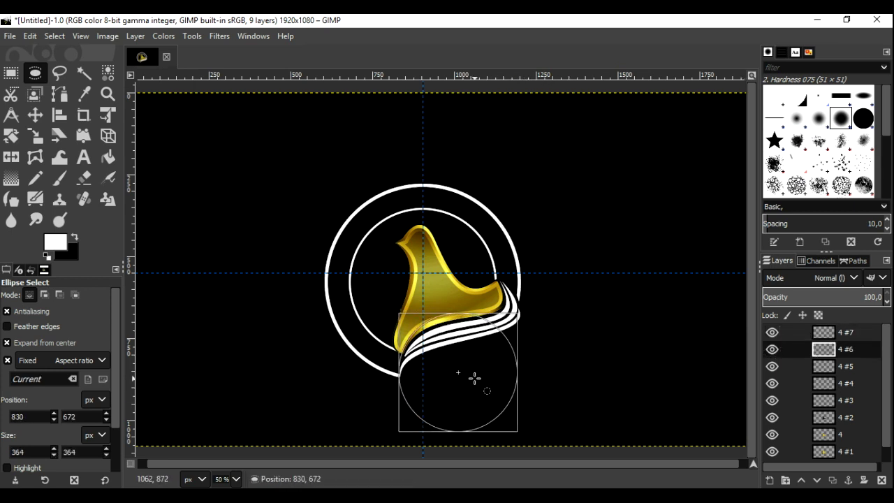
right_click(474, 378)
mouse_move(510, 232)
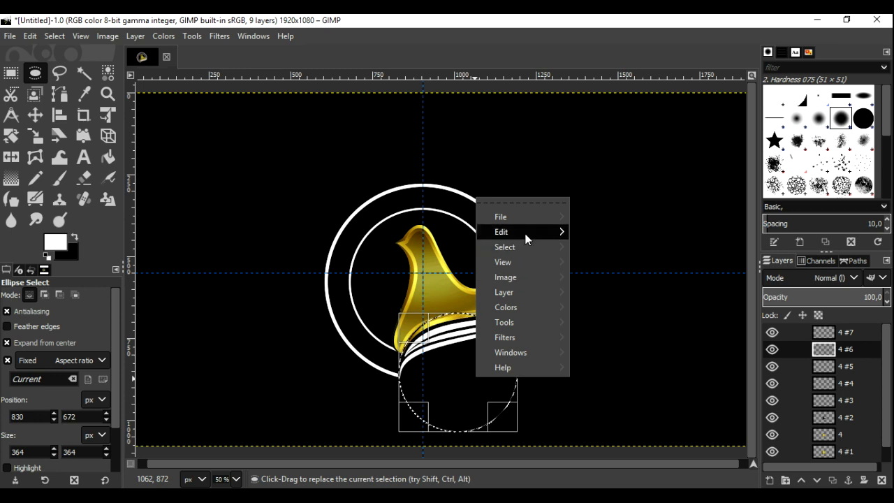
click(604, 170)
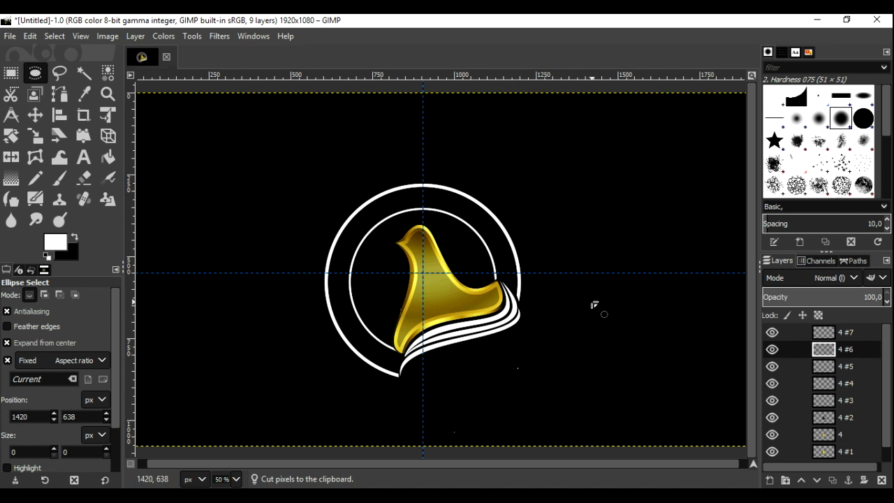
click(771, 351)
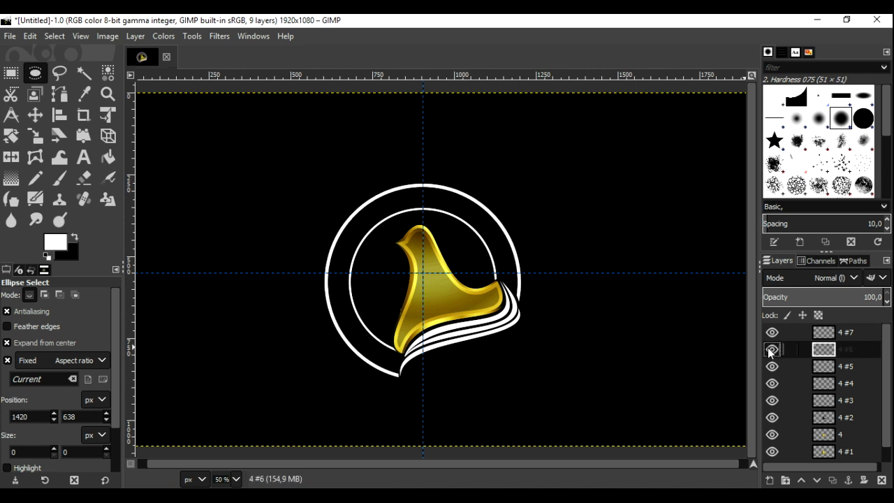
click(770, 350)
- Select the 4 #7 swoosh's shape and set a Radial Rounded edge gradient
right_click(781, 334)
click(771, 442)
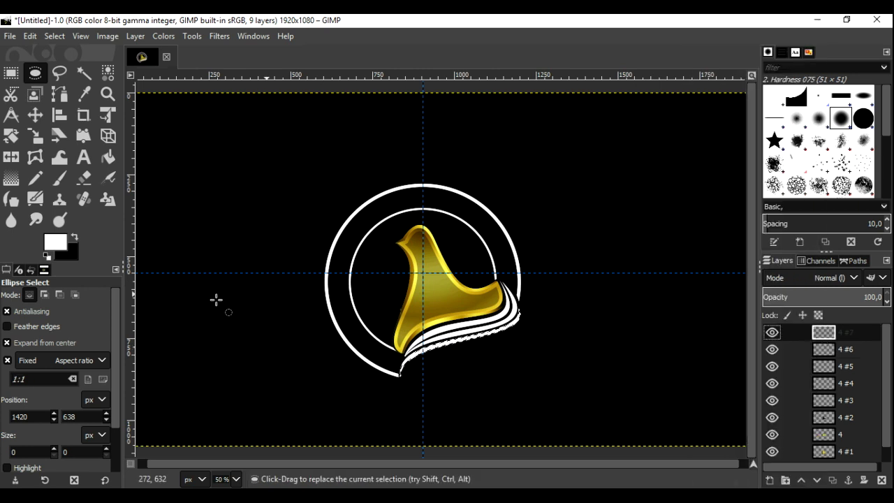
click(10, 178)
click(13, 340)
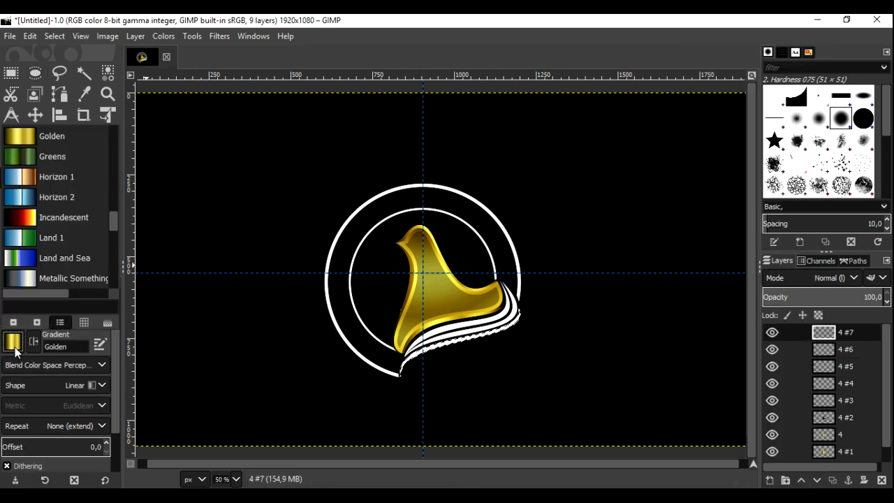
drag(118, 222, 113, 267)
scroll(80, 183, up, 1)
click(74, 173)
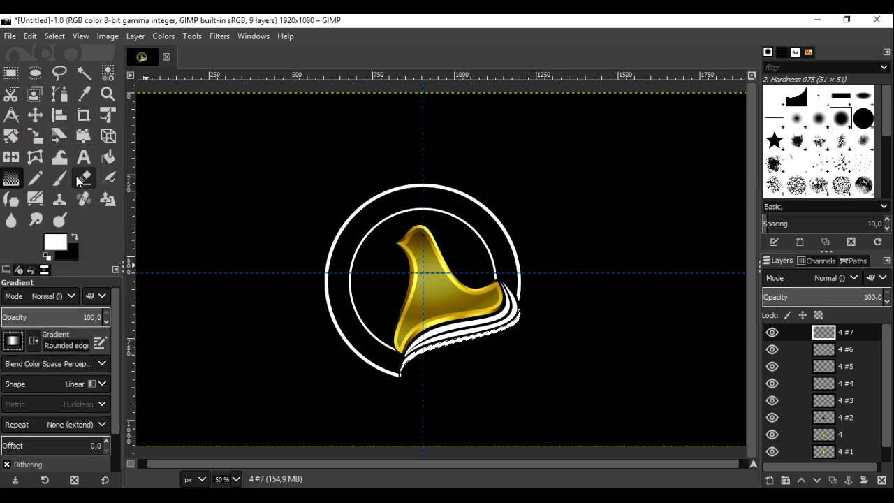
click(104, 384)
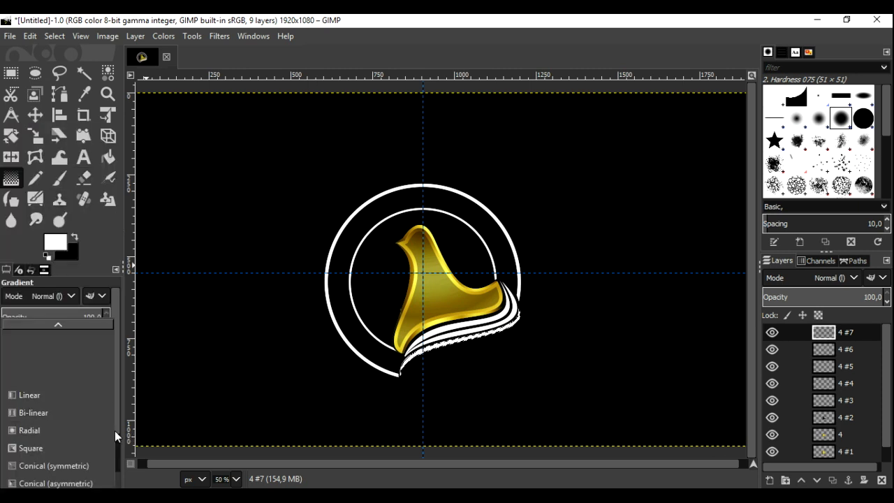
click(107, 431)
- Draw the radial gray gradient across the 4 #7 swoosh and deselect
mouse_move(448, 337)
mouse_down()
mouse_move(431, 368)
mouse_move(463, 342)
mouse_move(505, 326)
mouse_move(519, 301)
mouse_up()
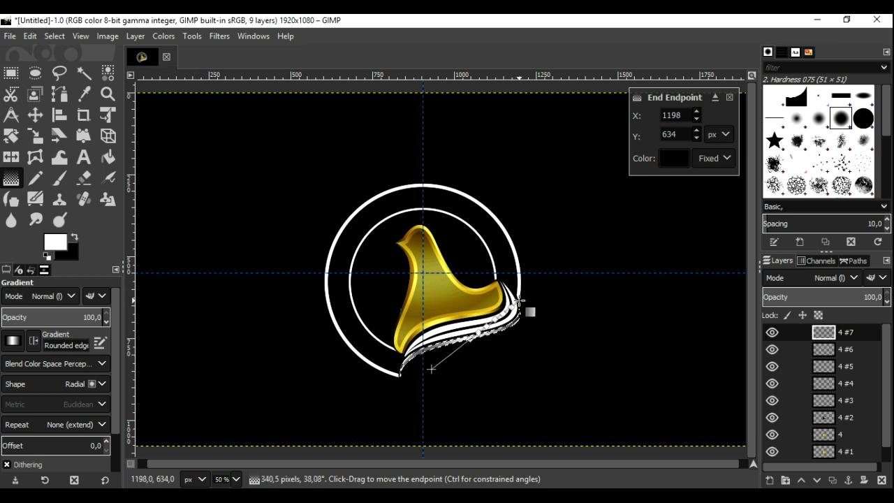
click(37, 113)
click(55, 36)
click(60, 68)
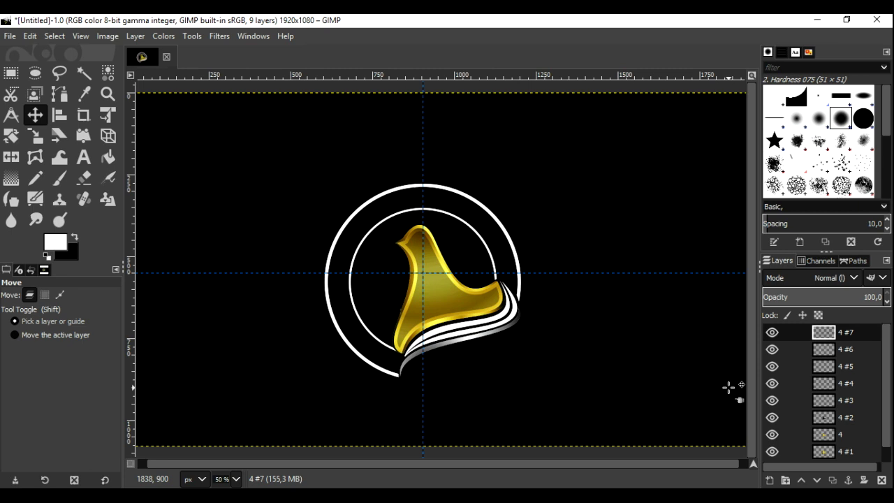
- Hide layer 4 #4 and apply a gray gradient to the 4 #3 stripe
click(771, 388)
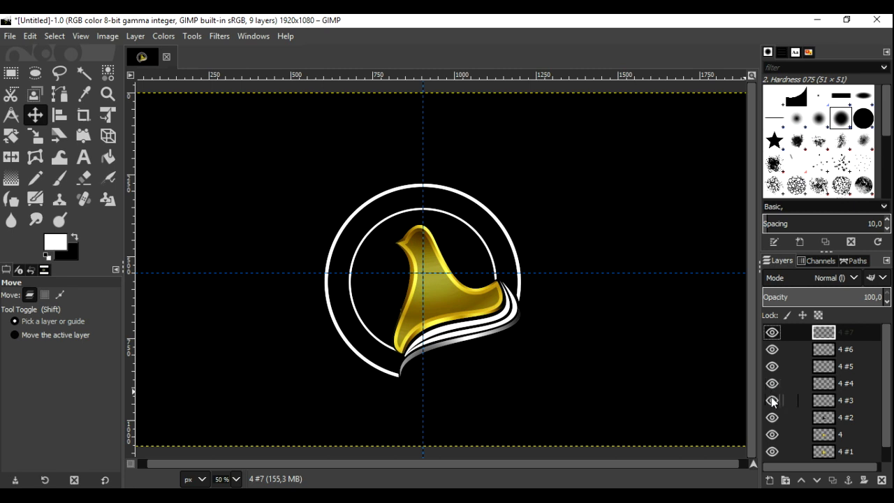
right_click(825, 400)
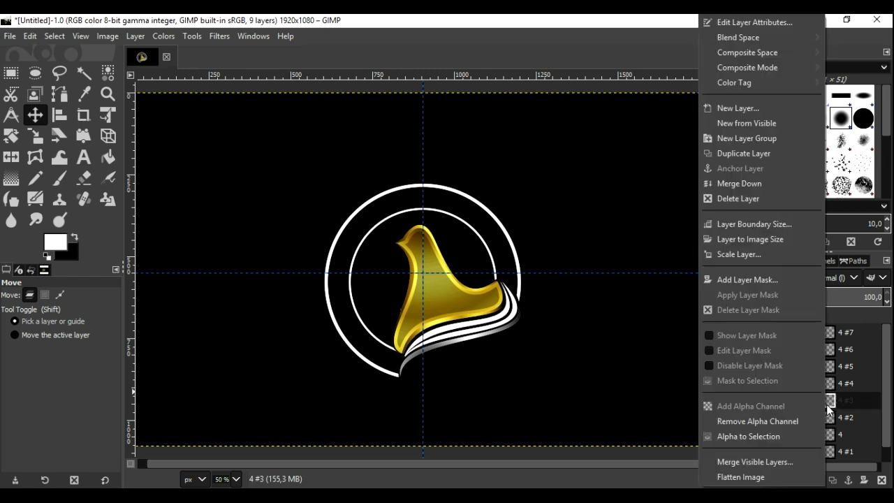
click(810, 439)
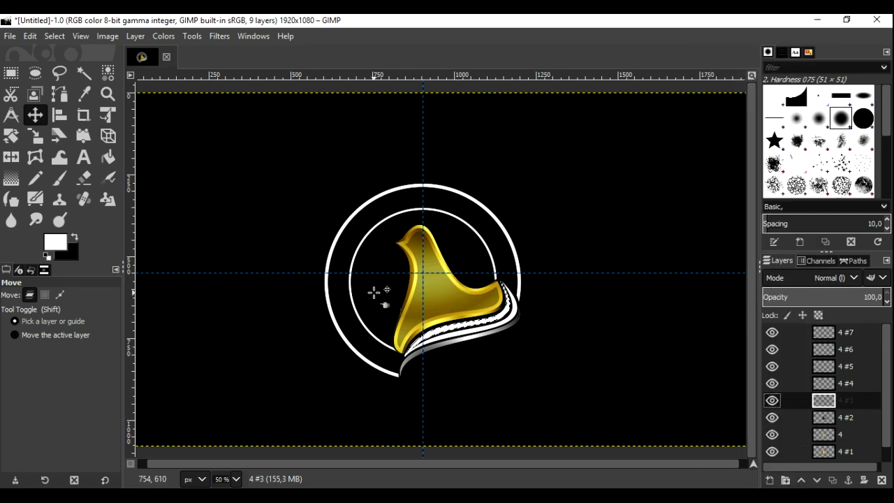
click(11, 178)
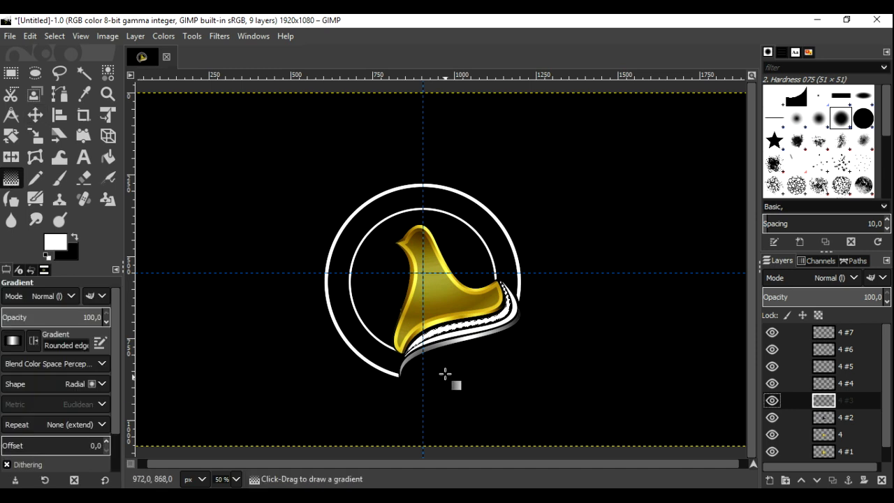
drag(438, 370, 525, 295)
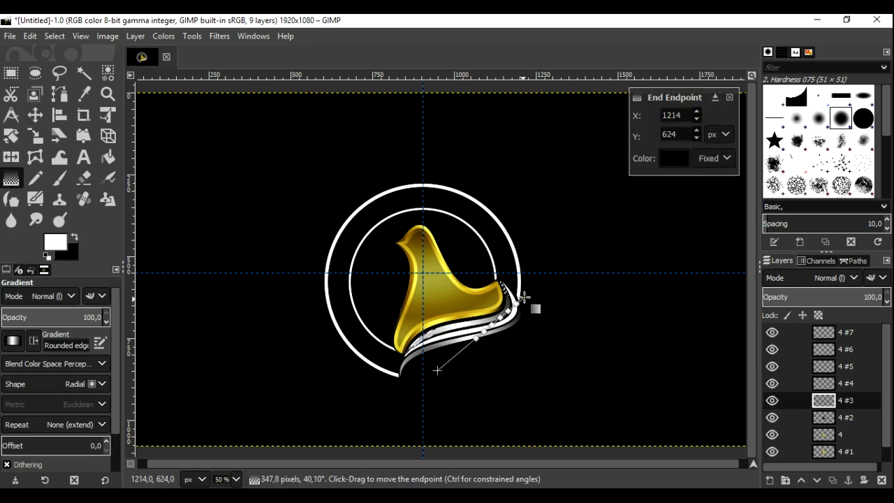
click(35, 114)
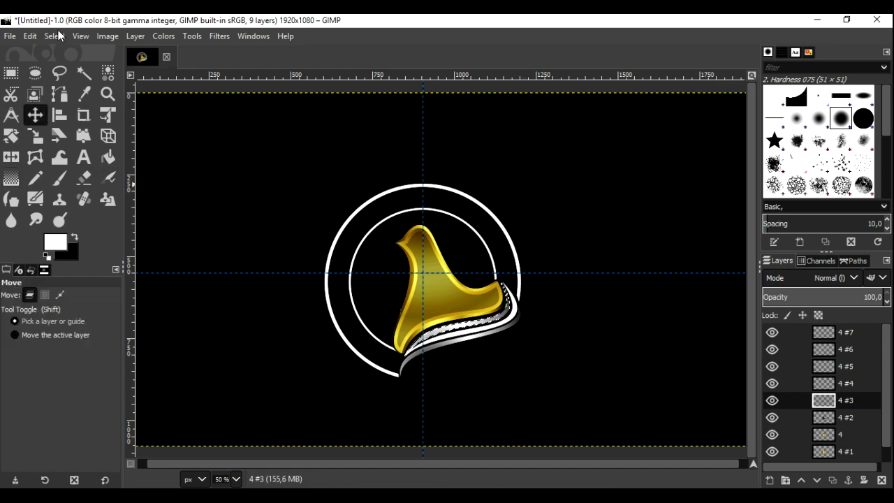
click(55, 36)
click(63, 68)
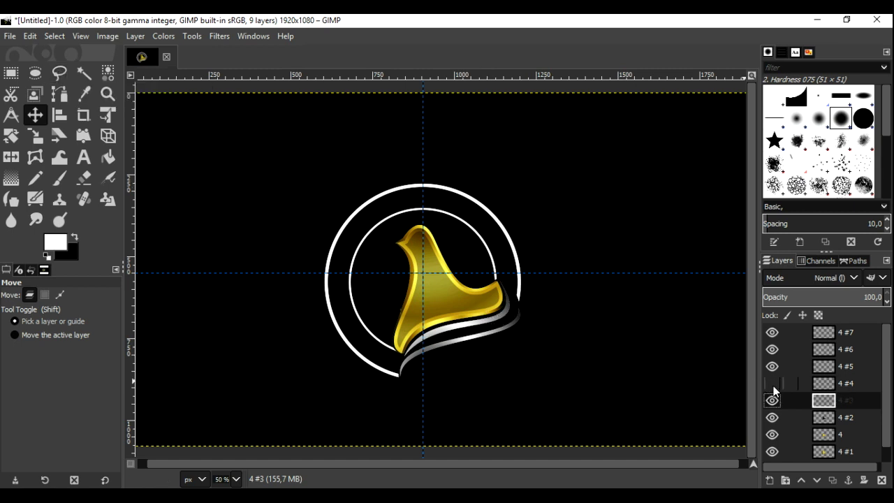
- Apply a gray gradient to the 4 #4 swoosh, then show 4 #3 and hide 4 #6
click(824, 383)
right_click(825, 383)
click(736, 436)
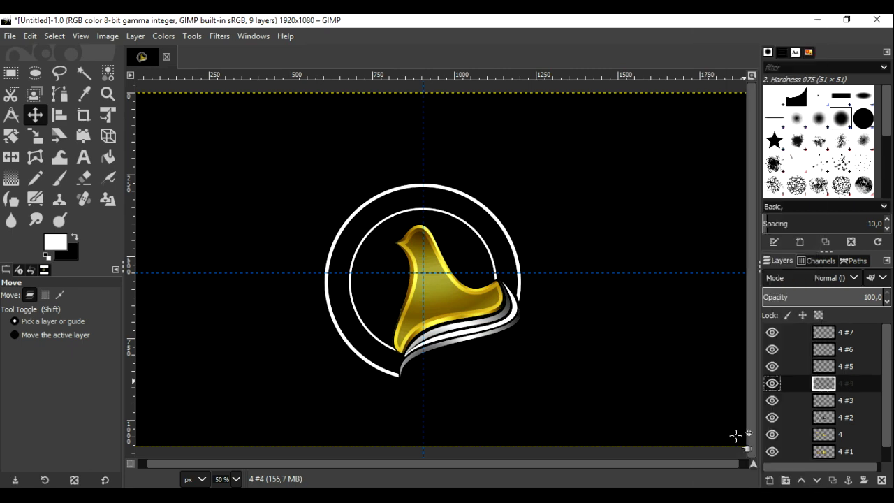
click(11, 178)
mouse_move(517, 278)
mouse_down()
mouse_move(448, 343)
mouse_move(421, 355)
mouse_up()
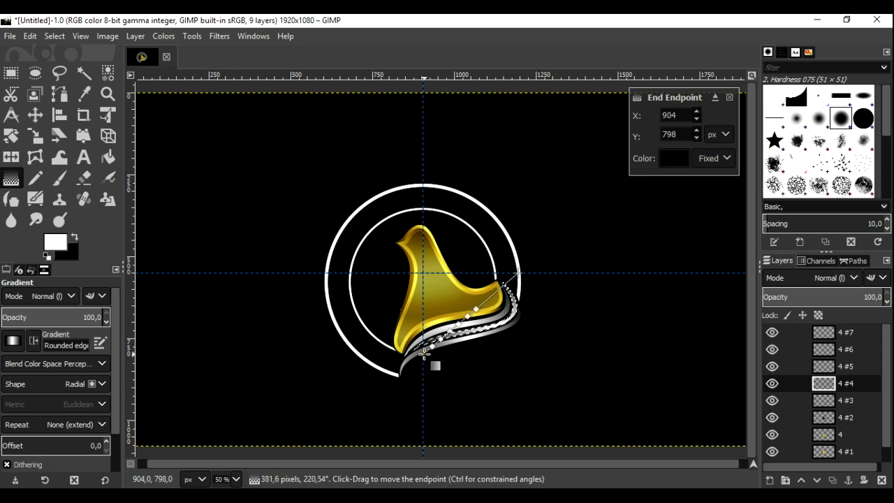
click(35, 115)
click(55, 35)
click(49, 64)
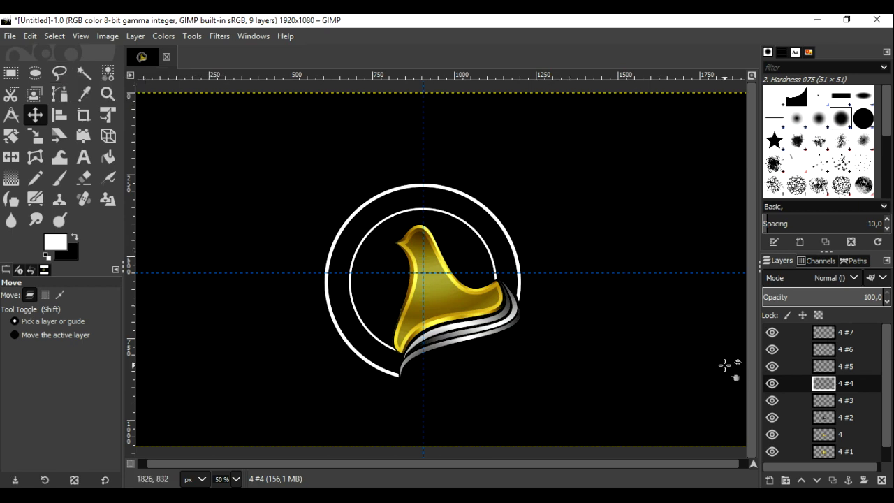
click(772, 400)
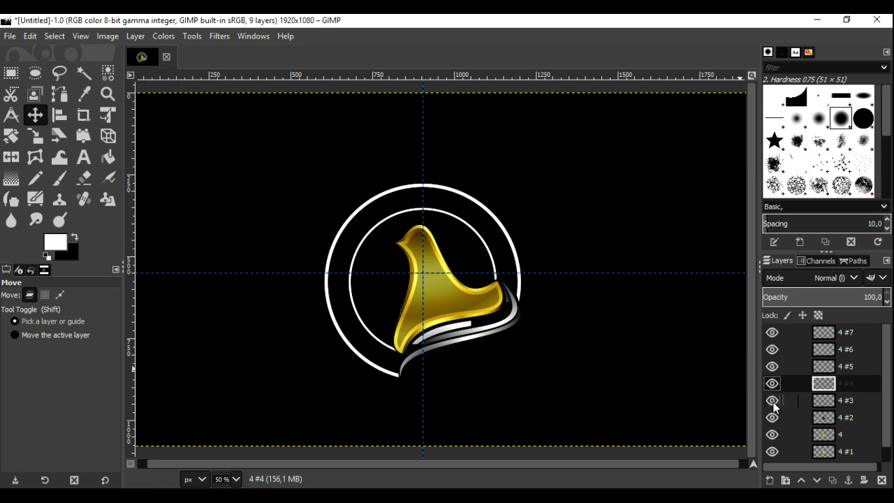
click(773, 349)
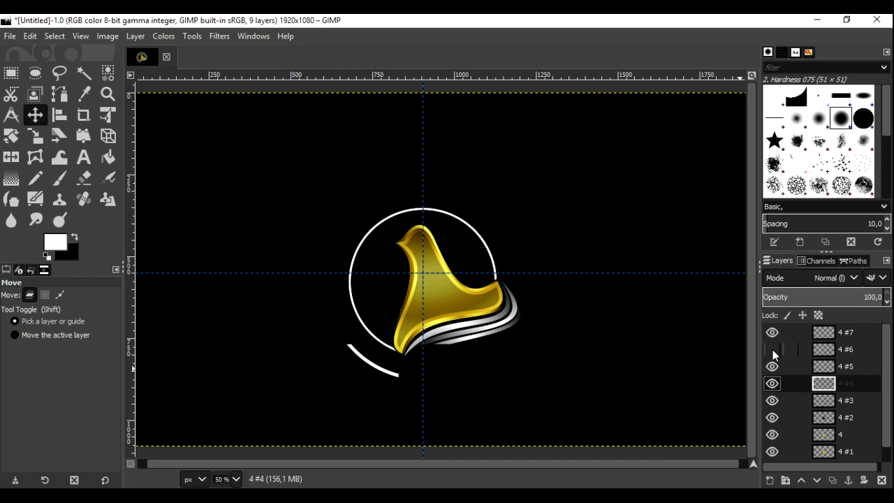
- Select ring layer 4 #6 and apply a vertical Linear gradient through it
right_click(819, 350)
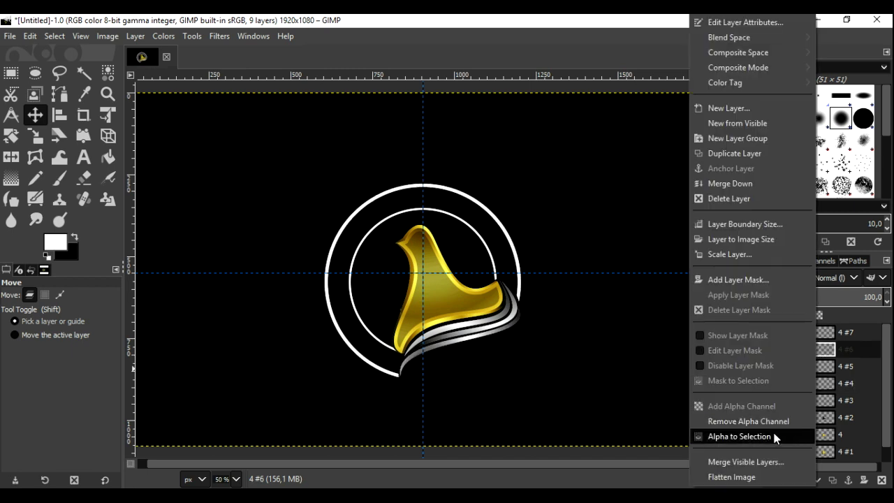
click(765, 436)
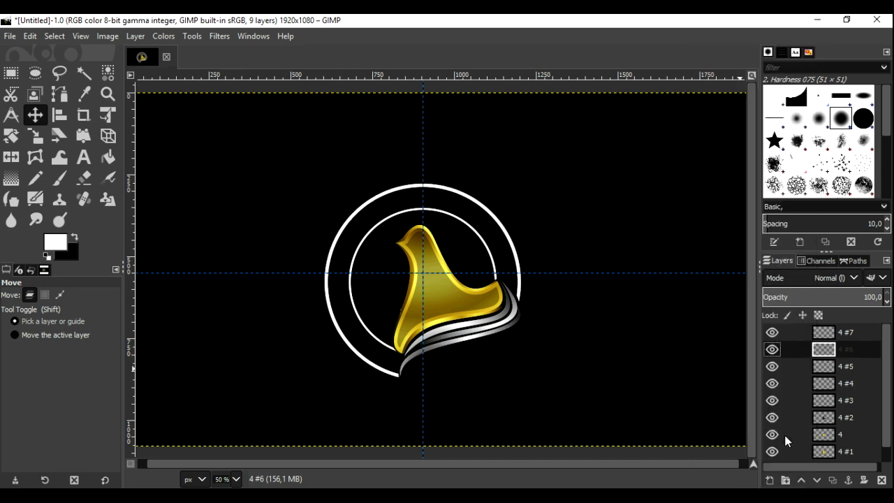
click(11, 178)
click(101, 382)
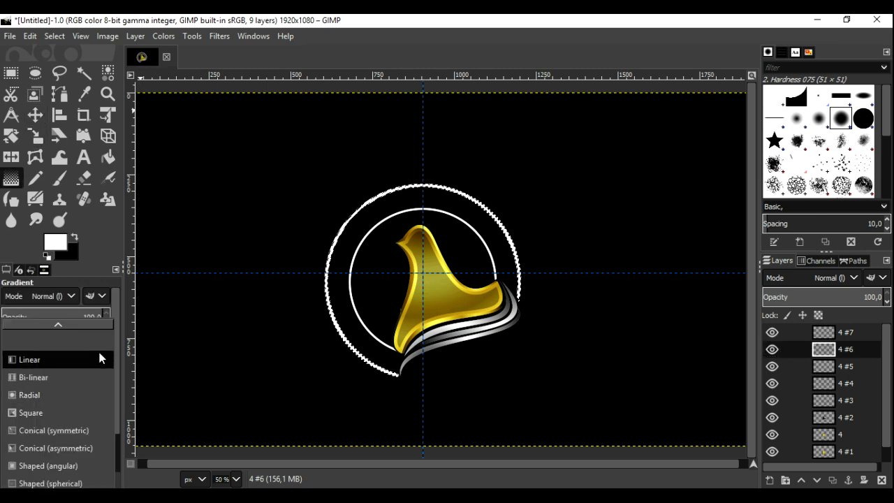
click(107, 361)
mouse_move(419, 154)
mouse_down()
mouse_move(443, 349)
mouse_move(437, 366)
mouse_move(425, 363)
mouse_up()
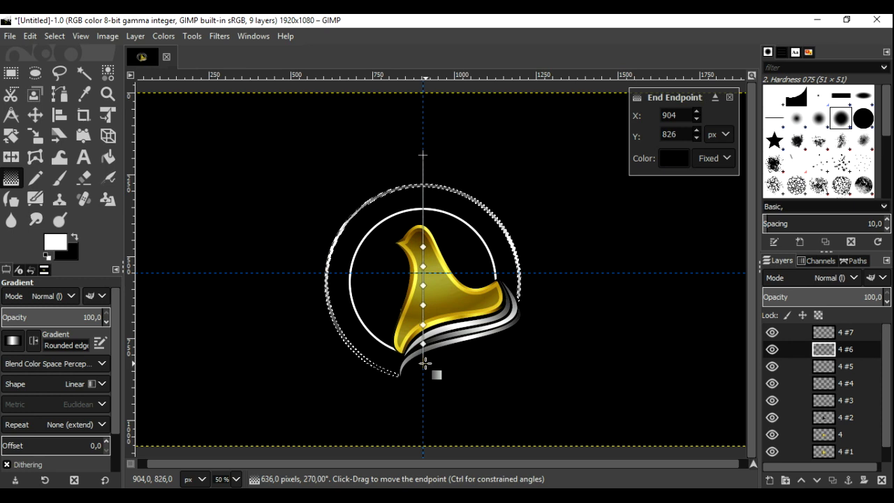
click(35, 116)
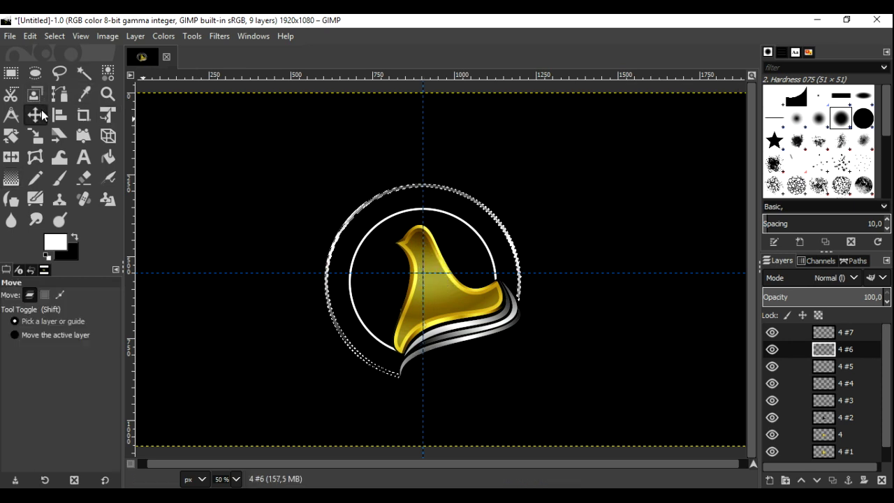
click(54, 35)
click(59, 66)
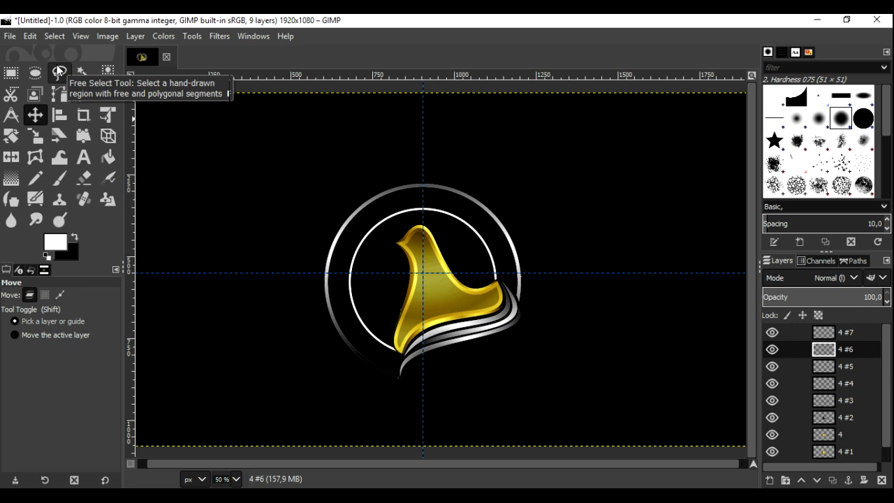
- Undo the deselect and redo the ring gradient horizontally, then deselect
click(10, 36)
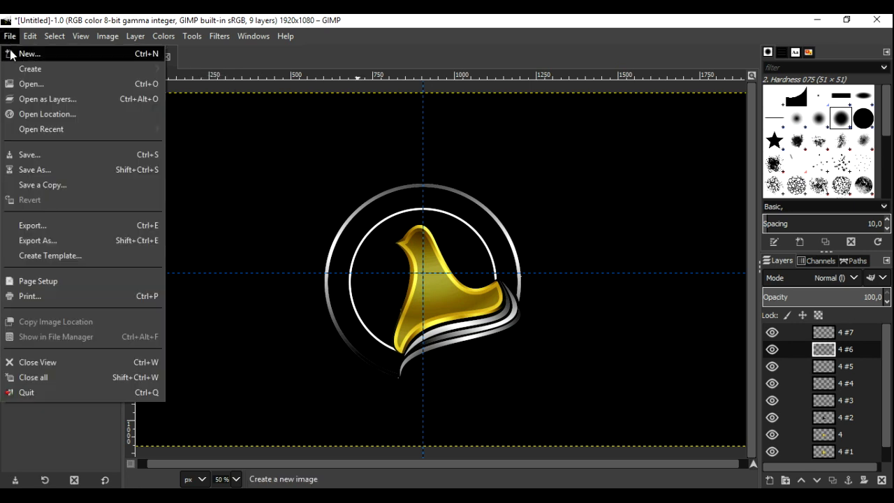
click(27, 51)
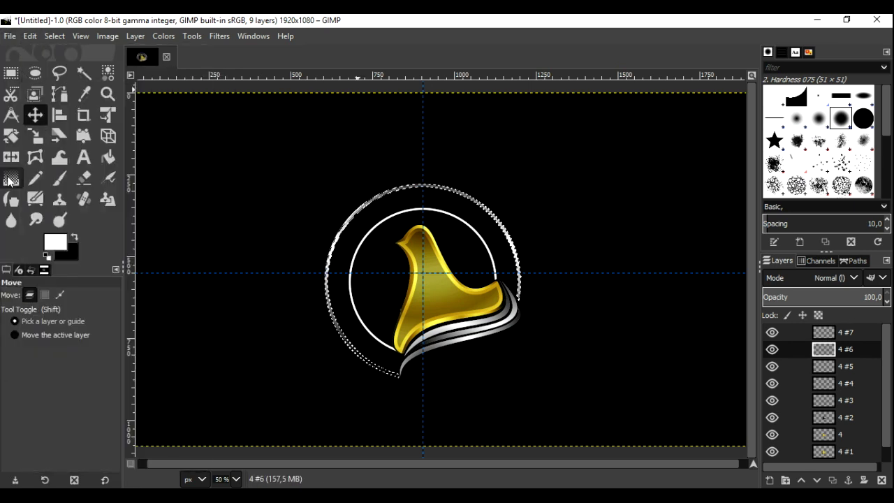
key(g)
drag(264, 272, 560, 274)
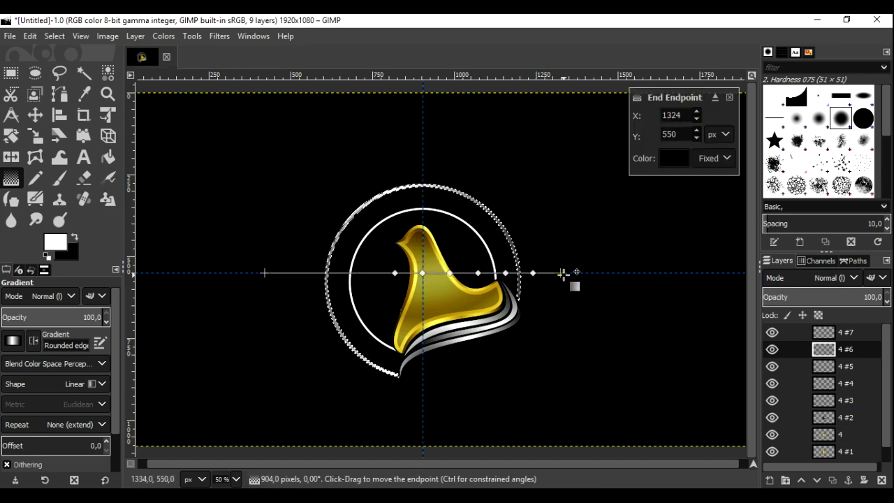
drag(562, 273, 574, 272)
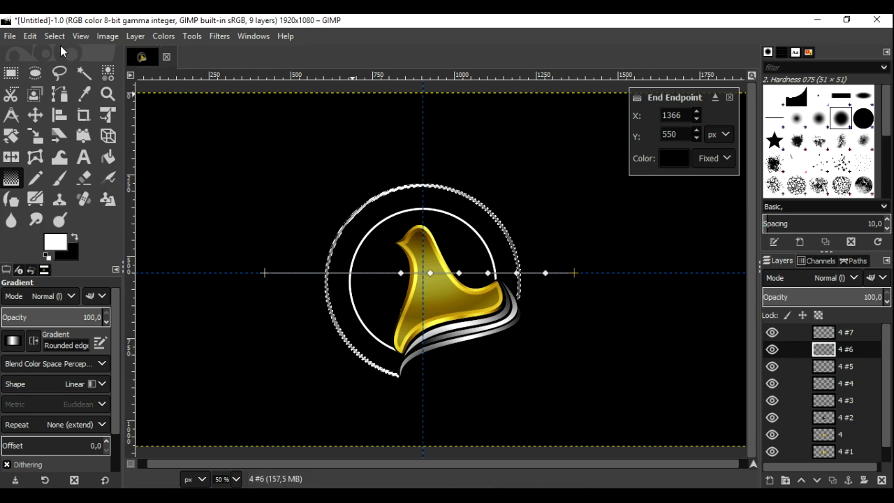
click(35, 114)
click(54, 37)
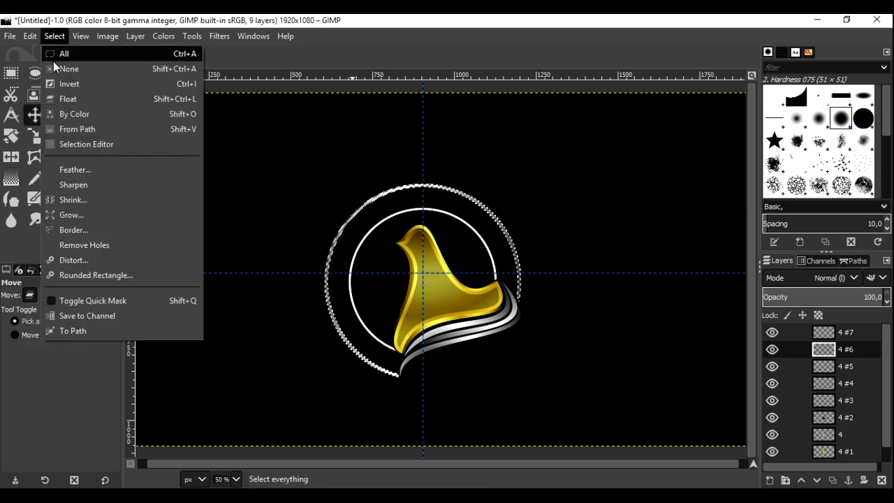
click(54, 67)
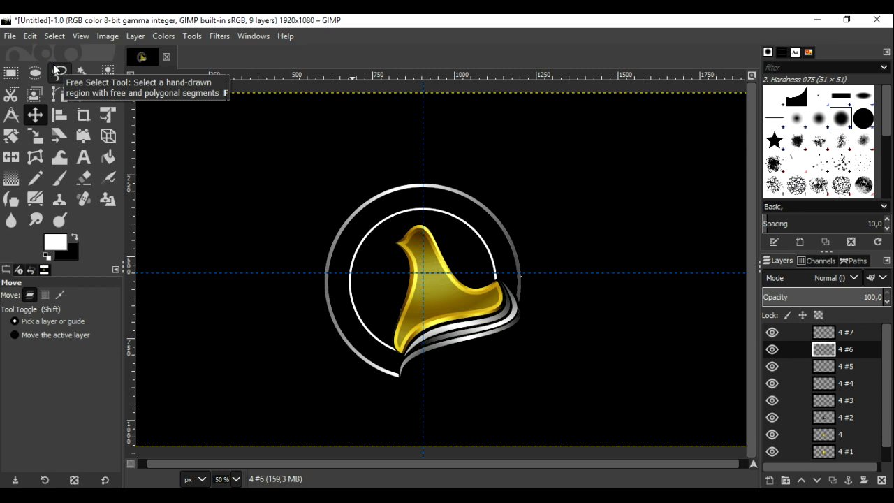
- Draw a text box above the logo and set the font to Serif Bold
click(793, 334)
click(87, 154)
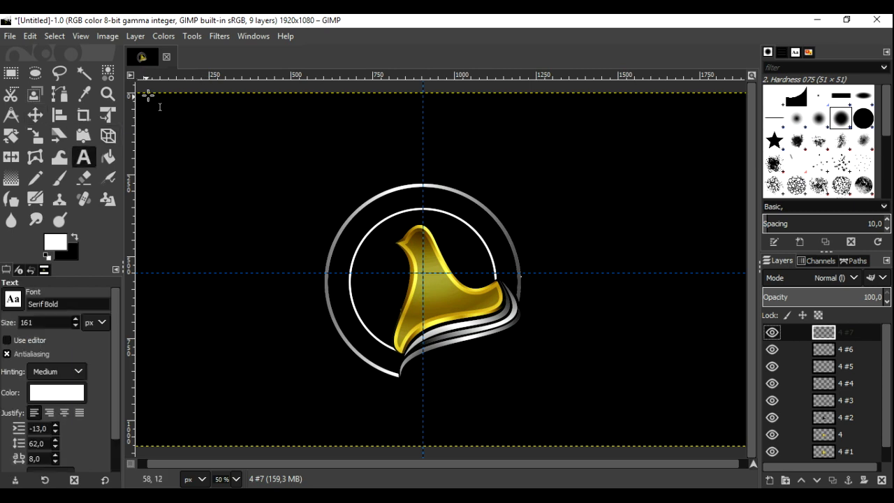
drag(184, 92, 501, 124)
drag(66, 306, 31, 307)
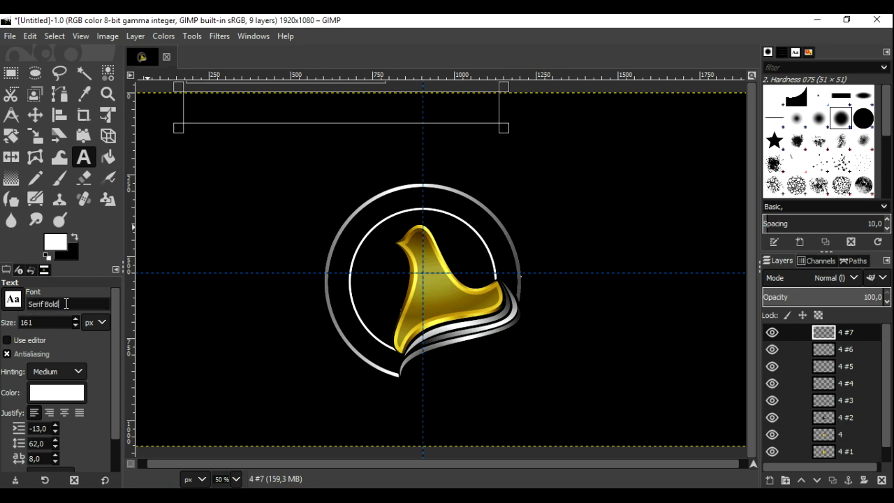
key(BackSpace)
text(s)
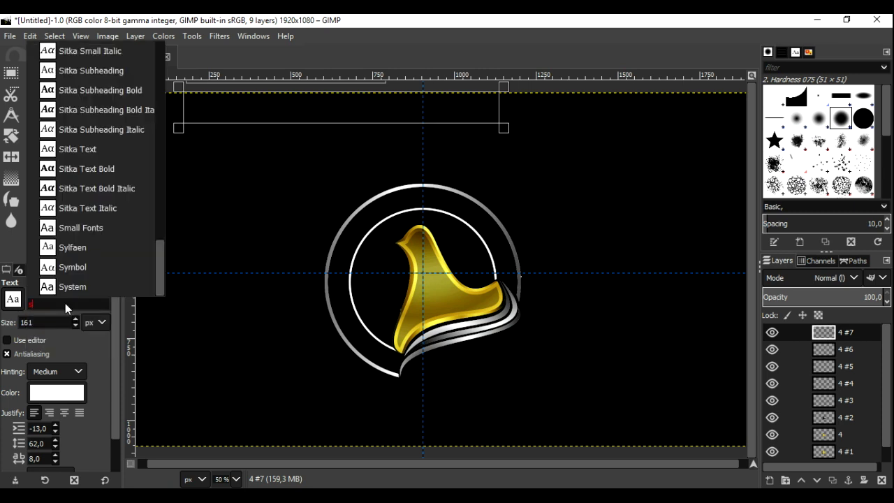
drag(161, 283, 160, 151)
click(110, 224)
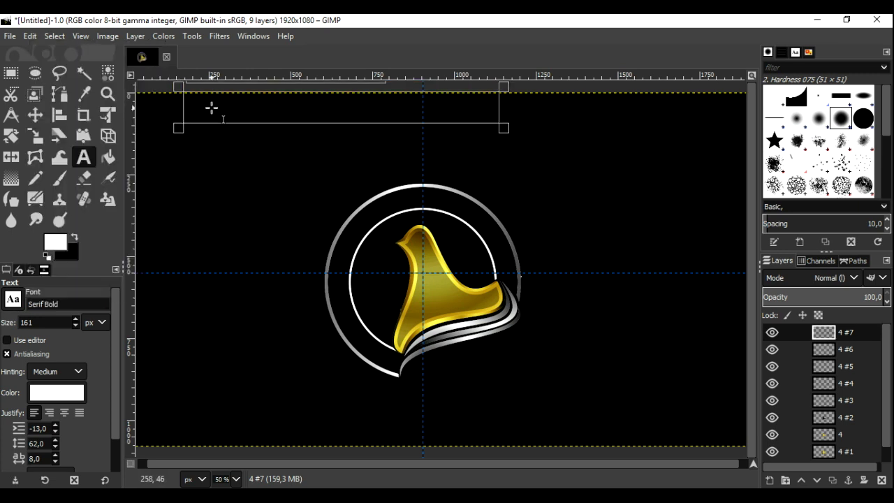
double_click(26, 322)
text(120)
text(t)
key(BackSpace)
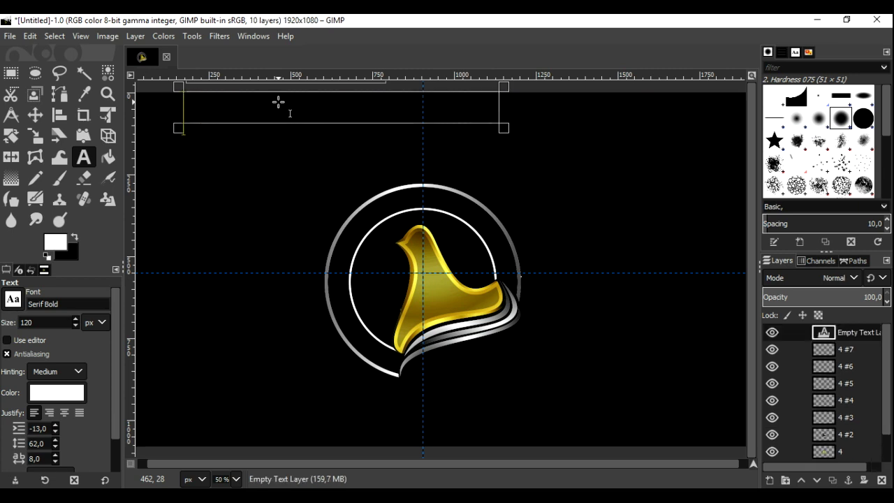
- Type 'THE GOLDEN DOVE' at size 66 and cancel the New Layer dialog
text(THE)
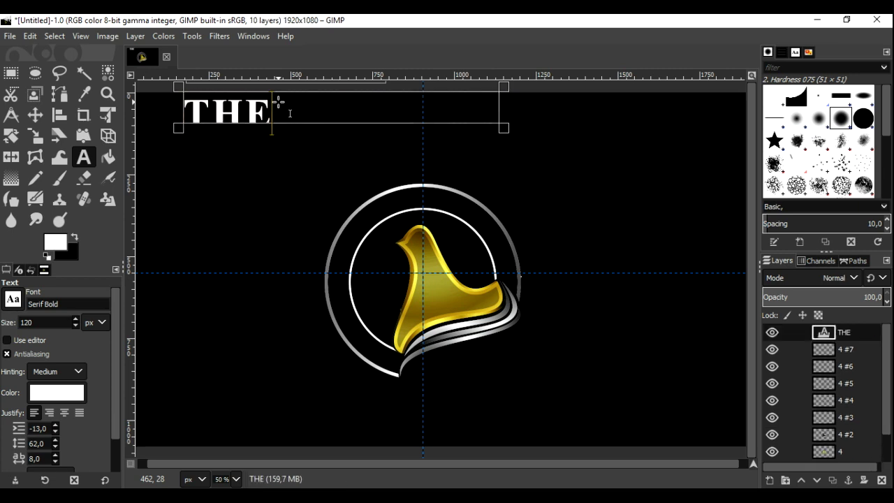
drag(285, 115, 178, 116)
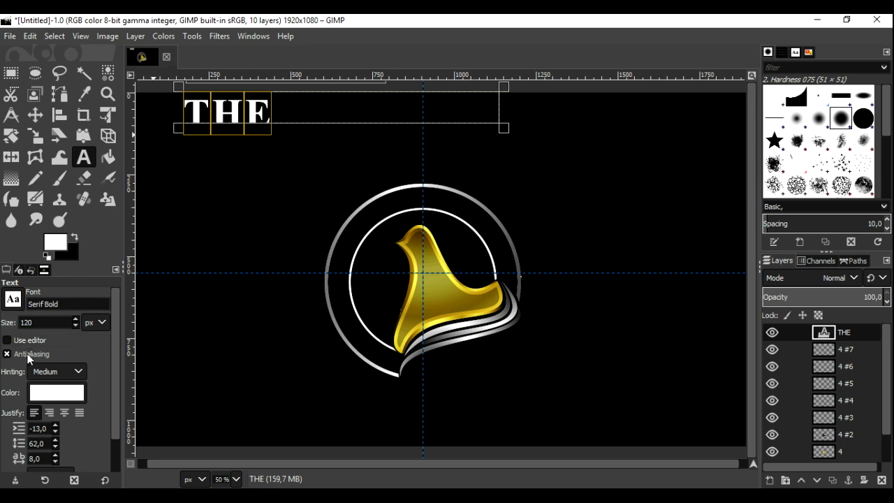
click(75, 324)
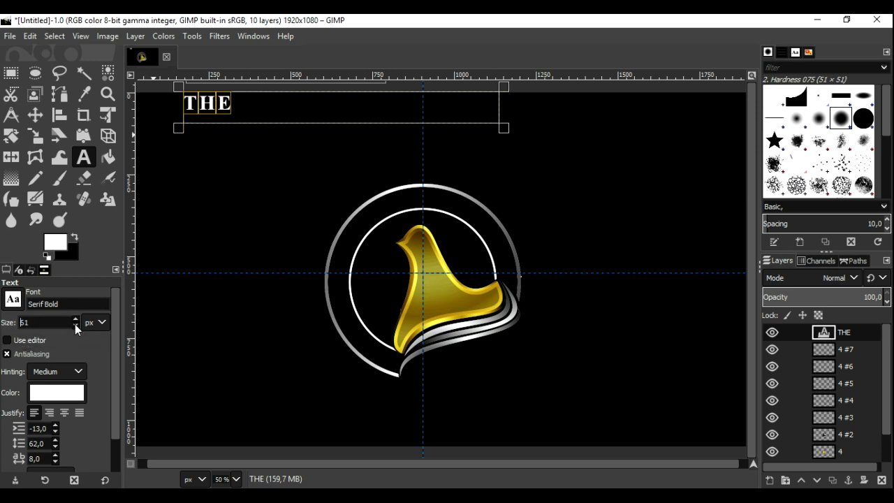
click(76, 320)
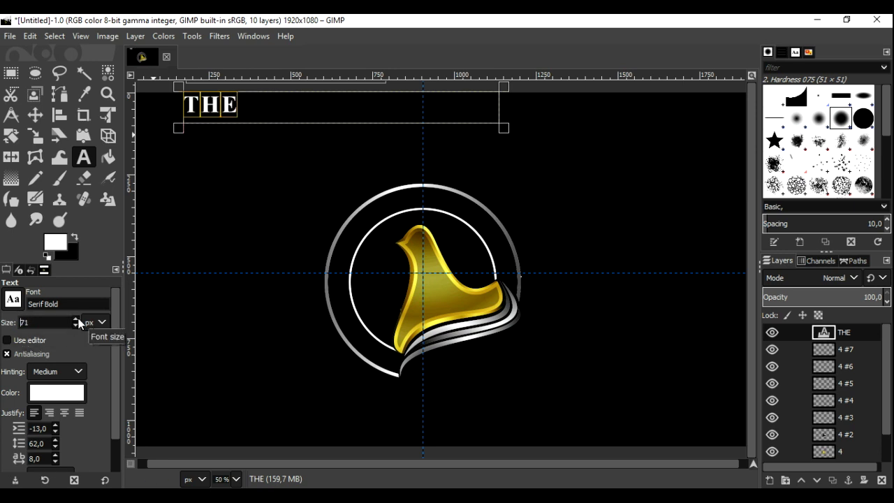
click(77, 326)
click(259, 115)
text(GOLDEN DOVE)
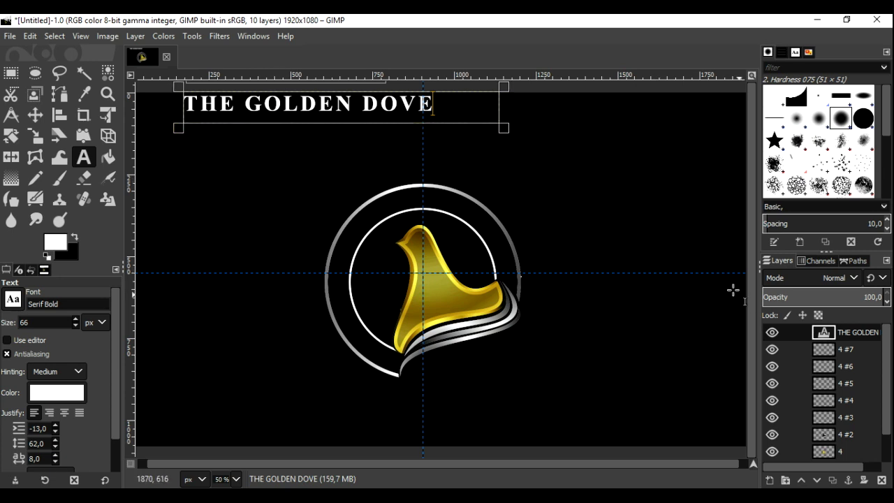
click(769, 480)
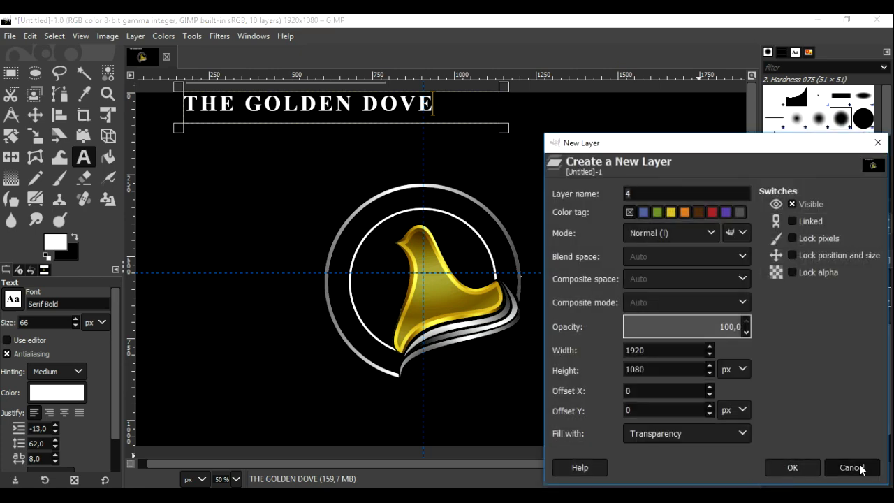
click(851, 467)
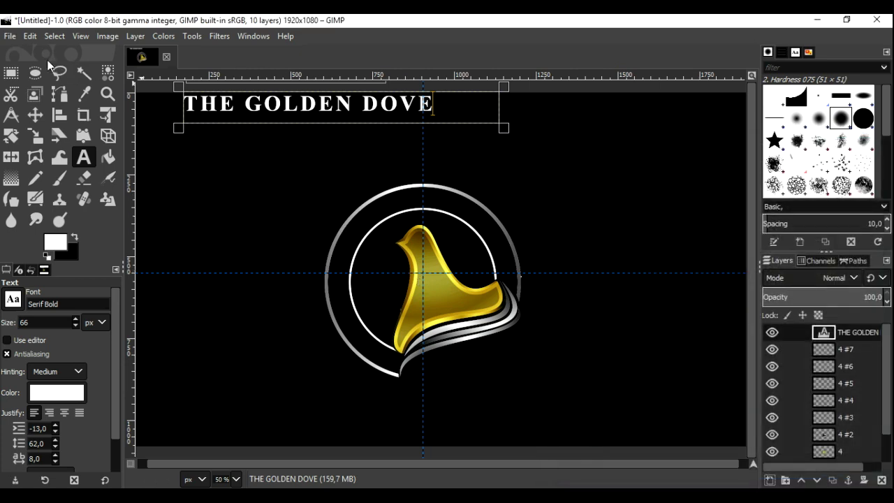
click(35, 73)
- Convert a 716 px circular selection around the logo into a path
drag(422, 273, 525, 377)
drag(445, 294, 445, 303)
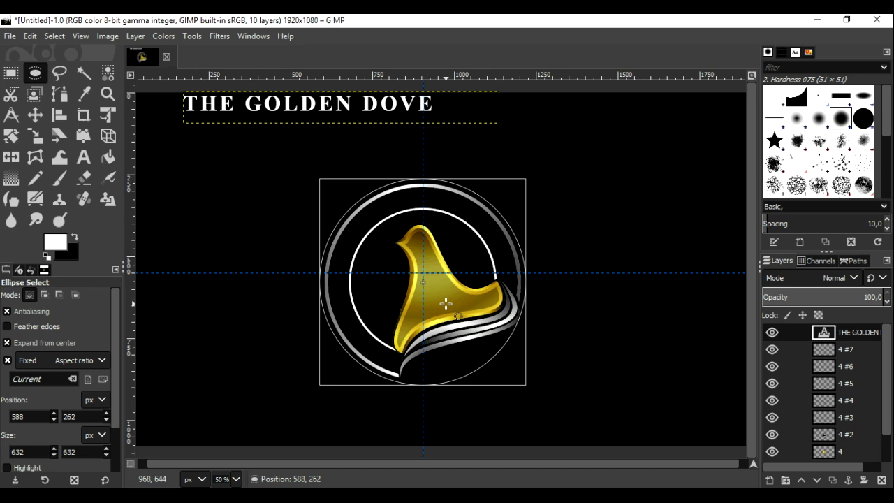
drag(521, 381, 527, 394)
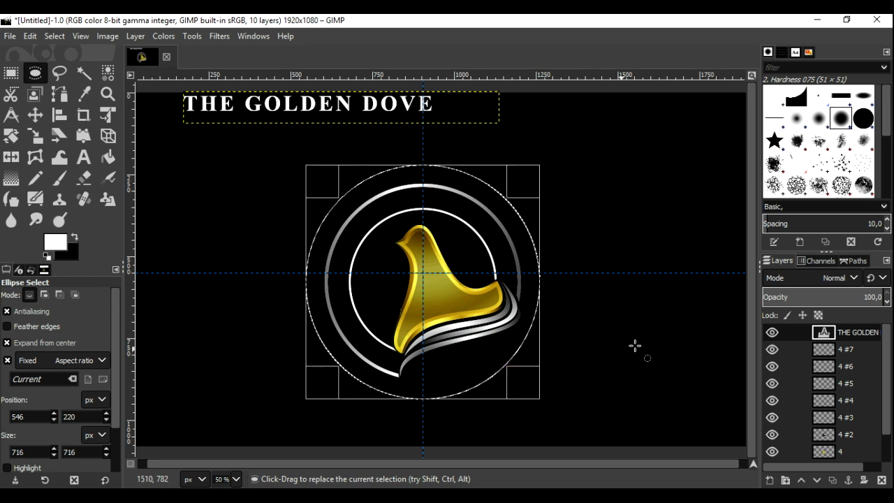
click(852, 261)
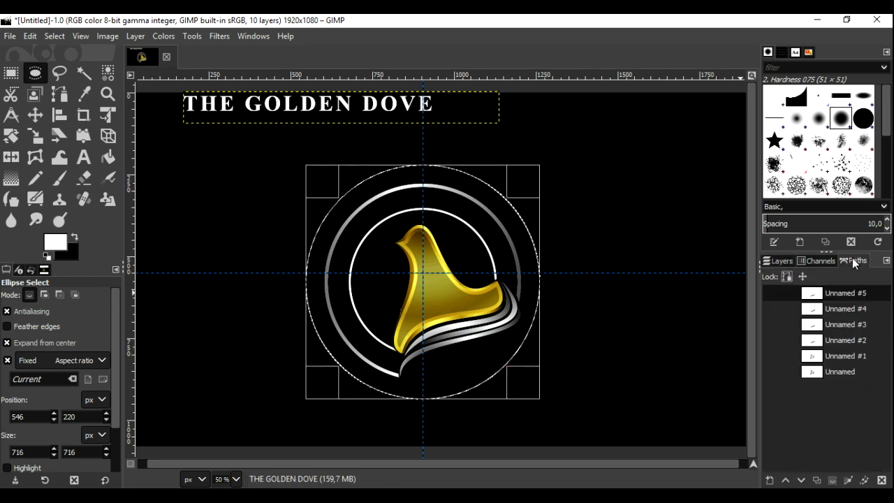
click(847, 481)
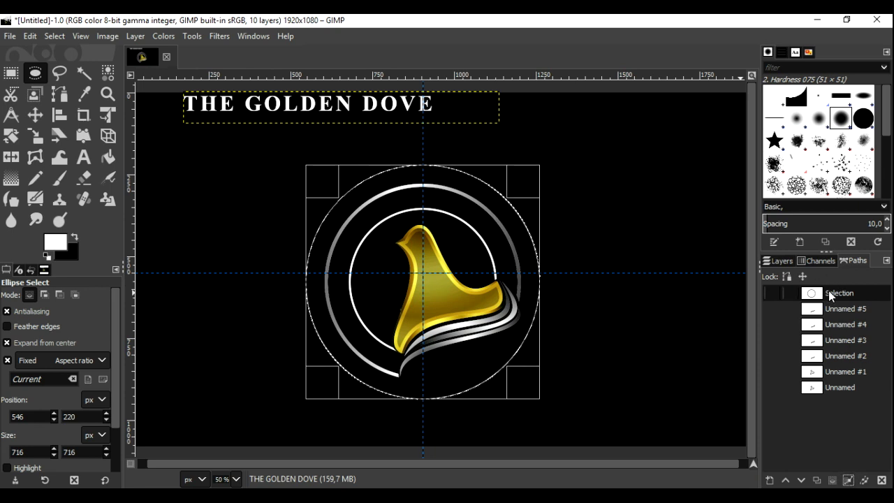
click(764, 263)
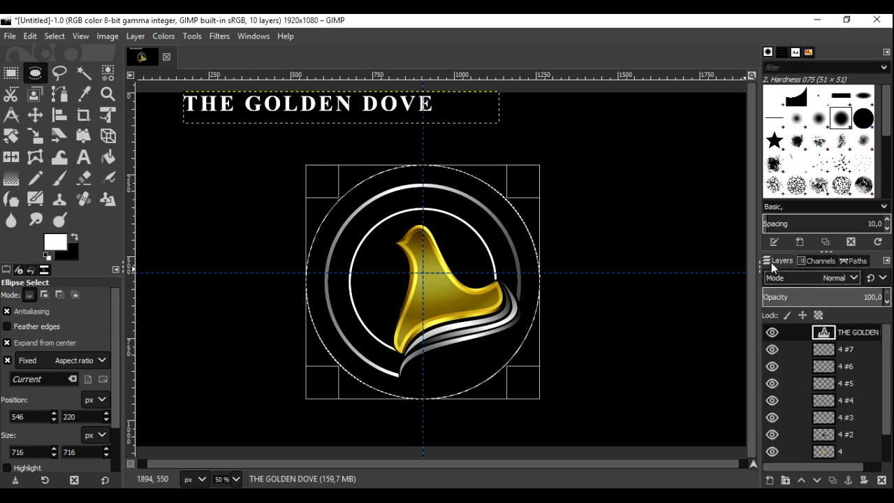
- Run Text along Path on the title layer and select the resulting text path
right_click(836, 333)
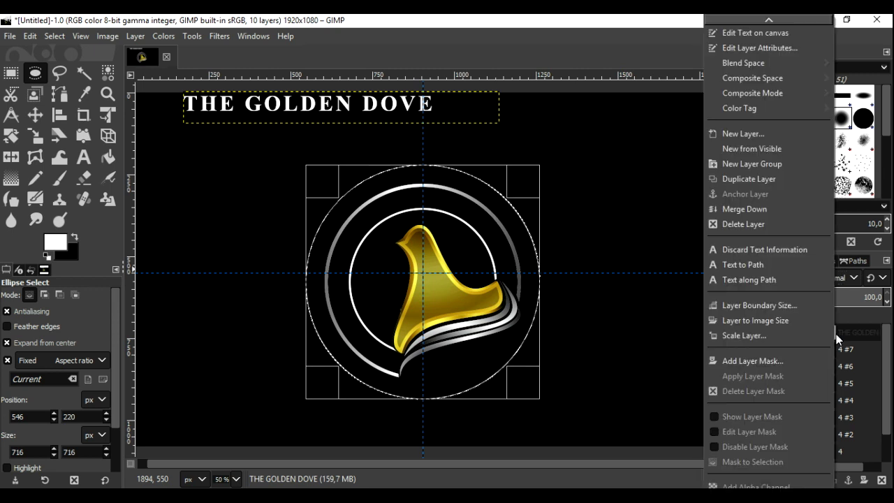
click(784, 278)
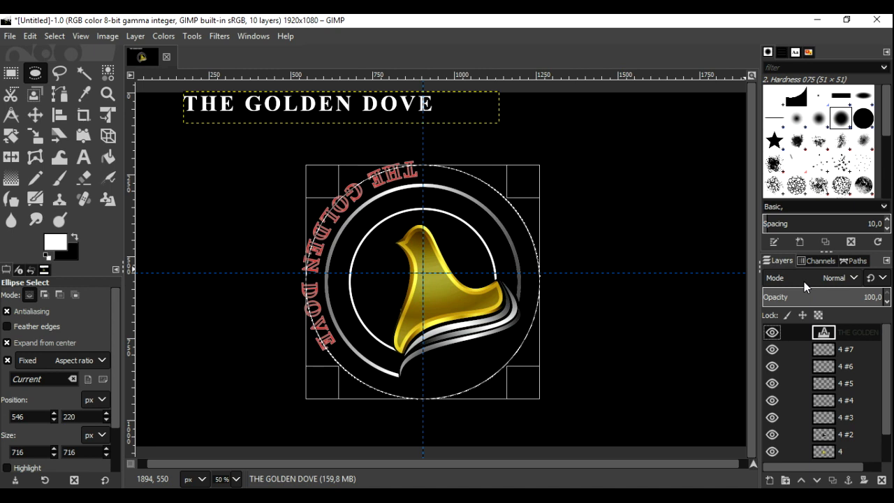
click(856, 260)
click(837, 298)
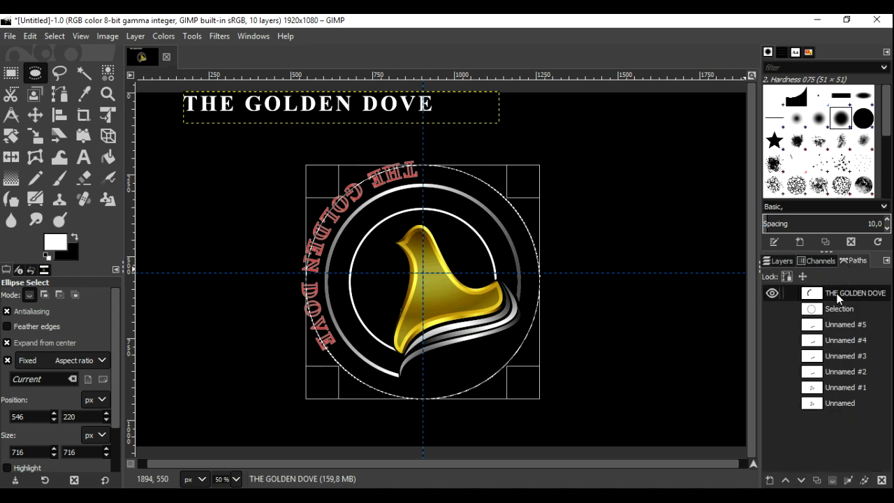
click(771, 293)
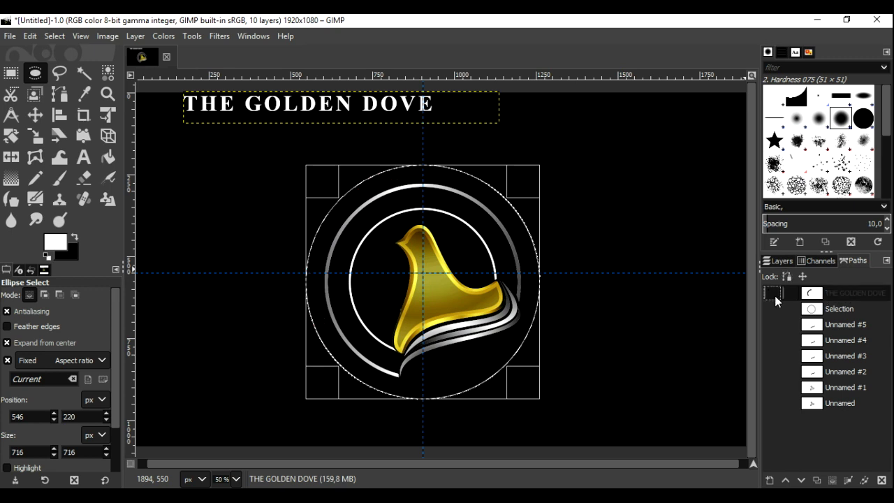
click(772, 293)
right_click(810, 297)
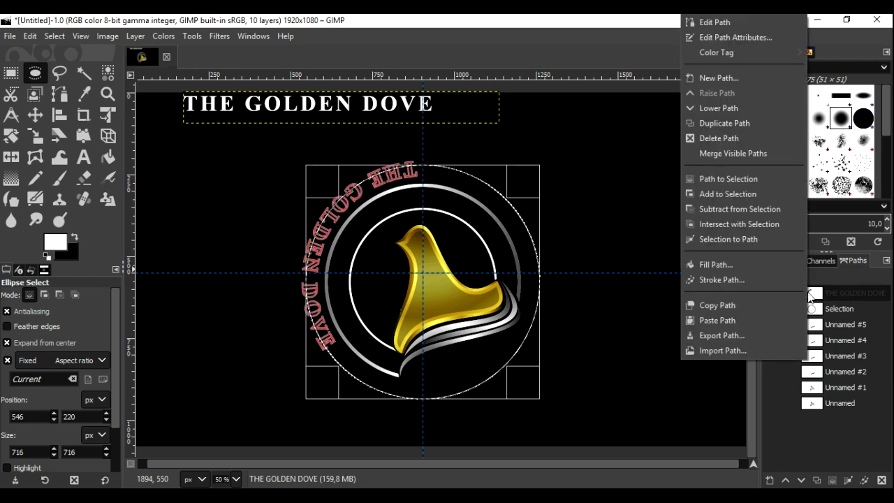
- Turn the curved text path into a selection and enlarge the title text layer to cover it
click(780, 185)
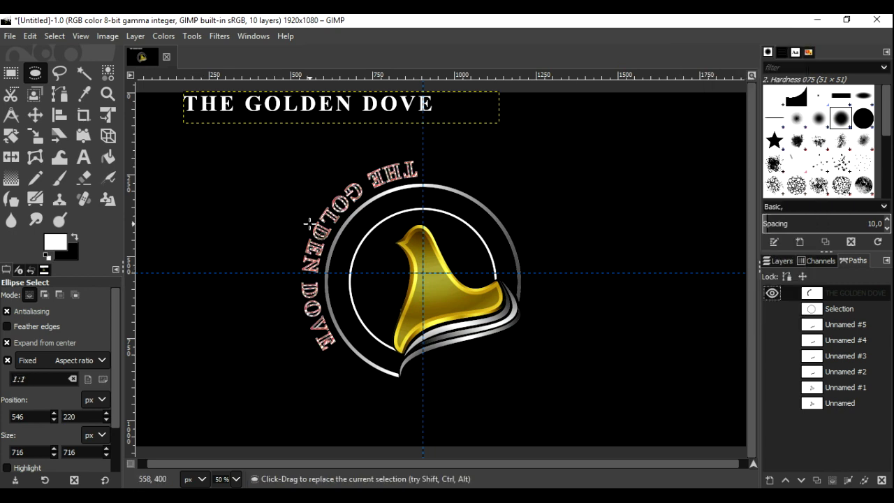
click(784, 261)
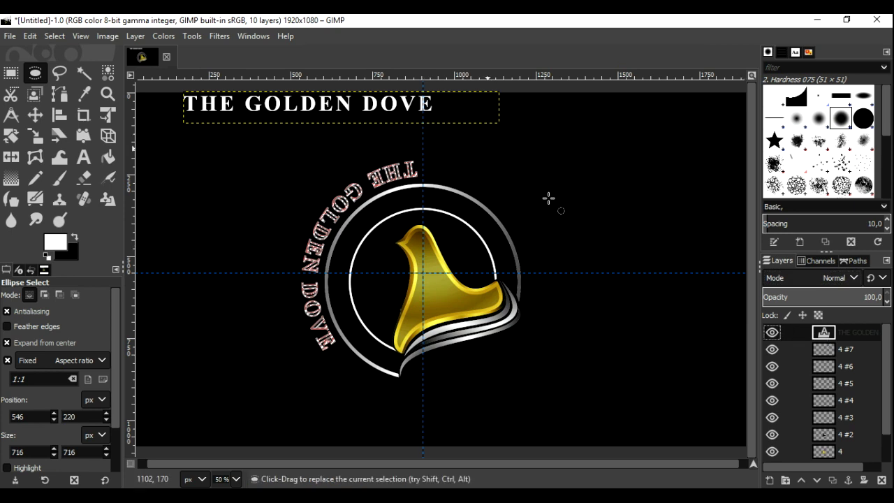
click(772, 333)
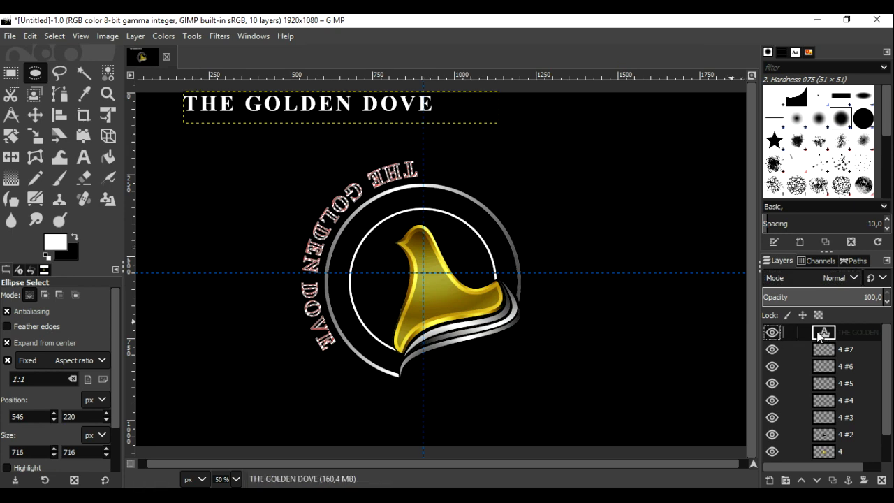
click(92, 165)
click(480, 102)
mouse_move(500, 124)
mouse_down()
mouse_move(614, 352)
mouse_move(609, 418)
mouse_up()
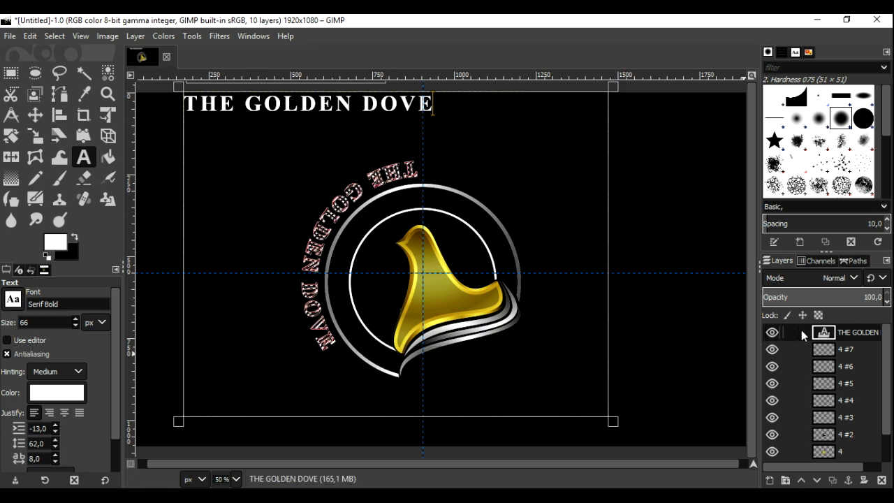
- Fill the curved lettering with white, deselect, and hide the text path
click(45, 35)
mouse_move(30, 36)
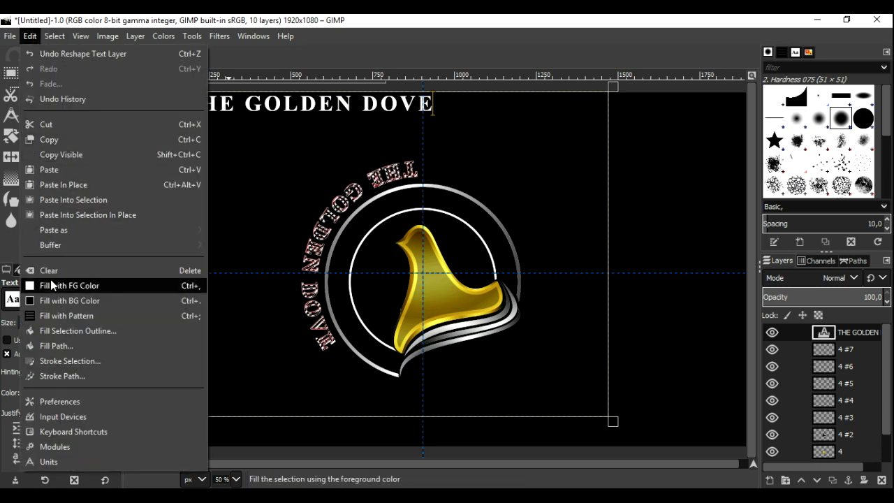
click(50, 280)
click(55, 36)
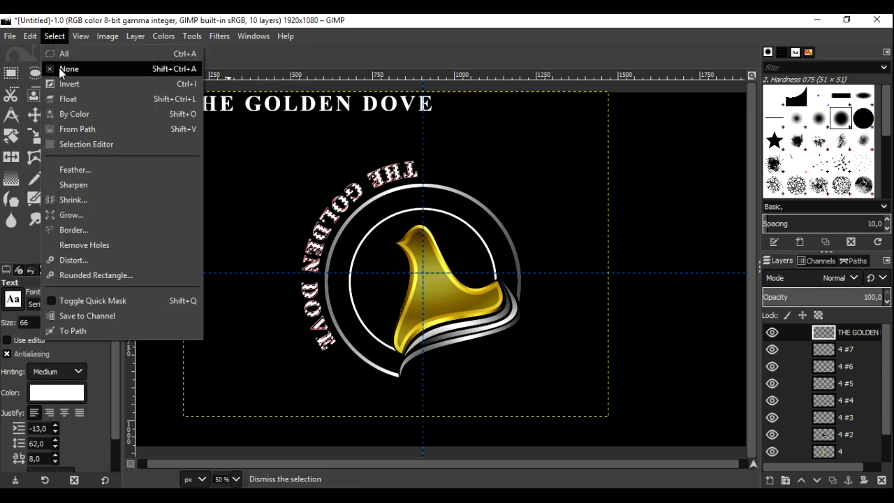
click(65, 65)
click(852, 260)
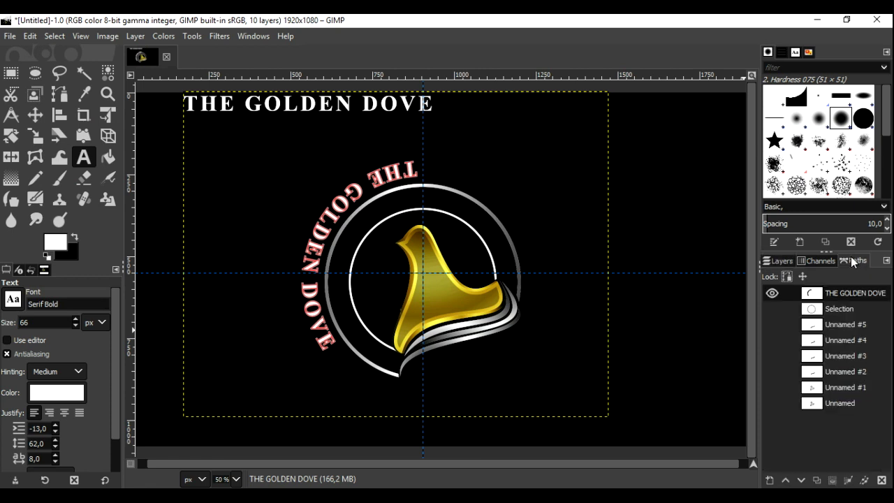
click(773, 294)
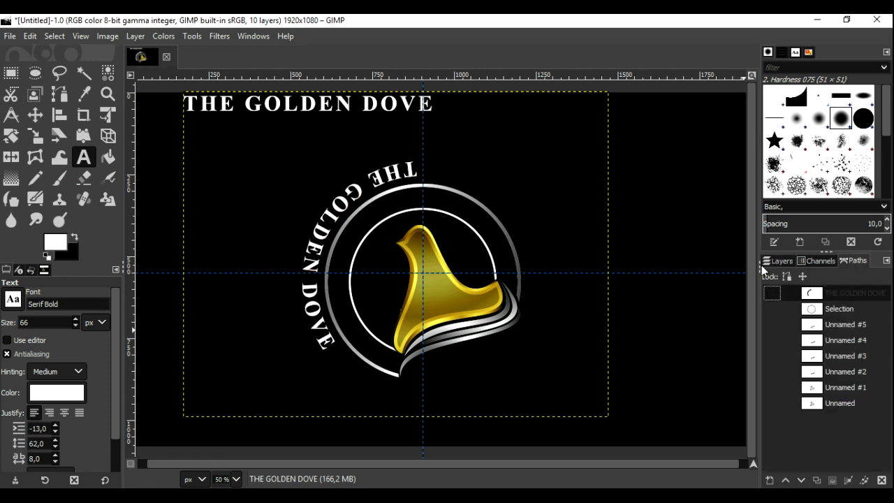
click(781, 260)
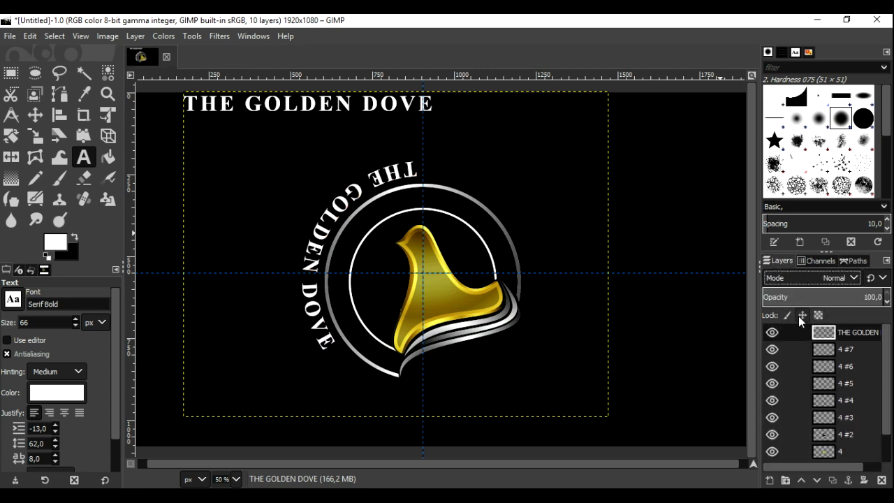
- Cut the straight 'THE GOLDEN DOVE' title from the canvas top and deselect
key(r)
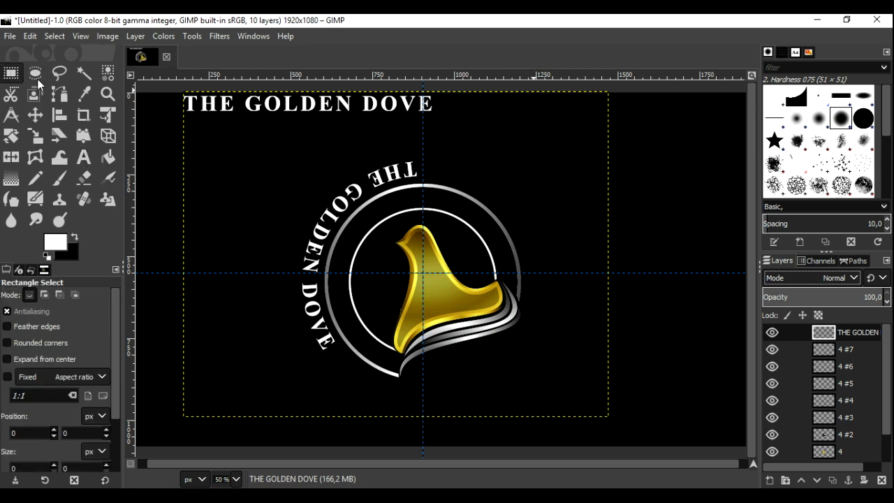
drag(167, 84, 465, 134)
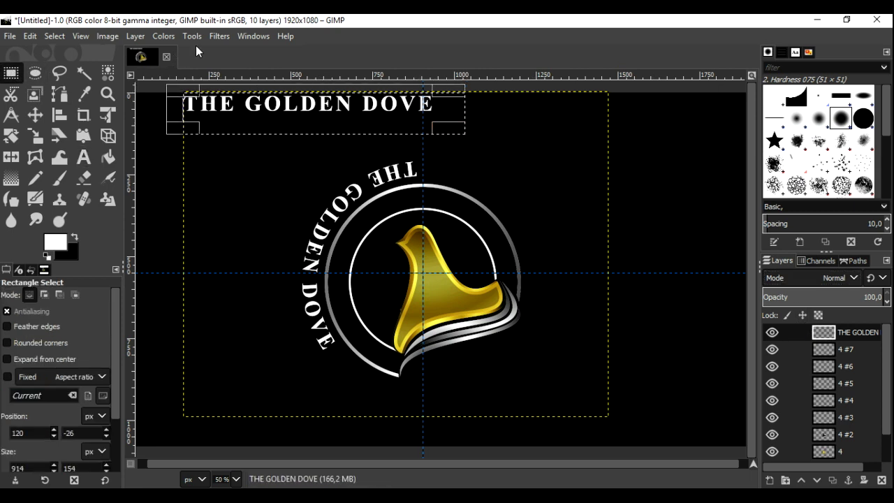
click(29, 36)
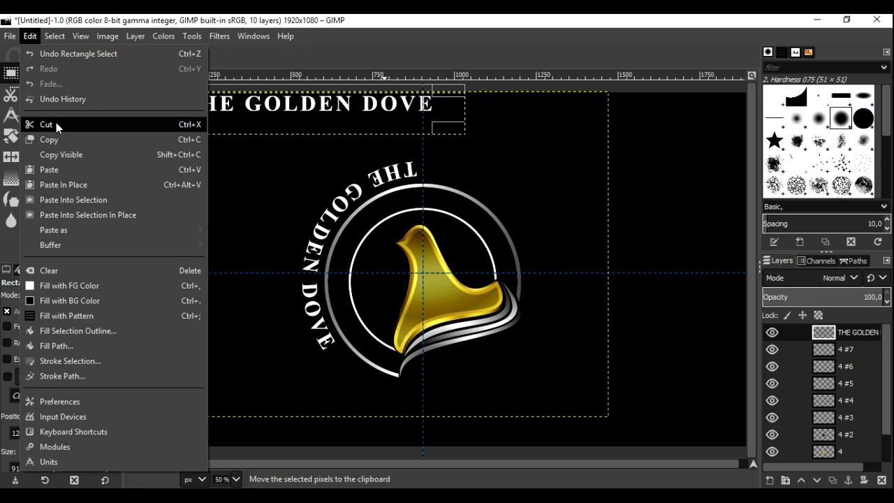
click(62, 122)
click(55, 37)
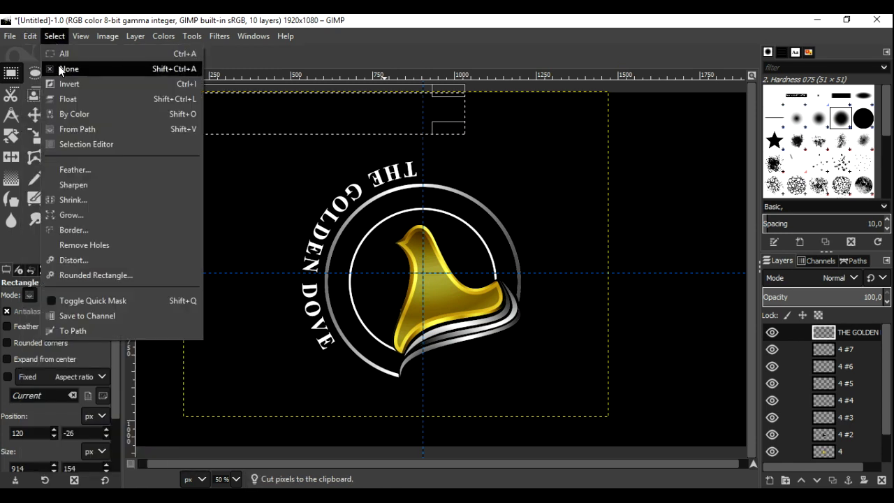
click(66, 68)
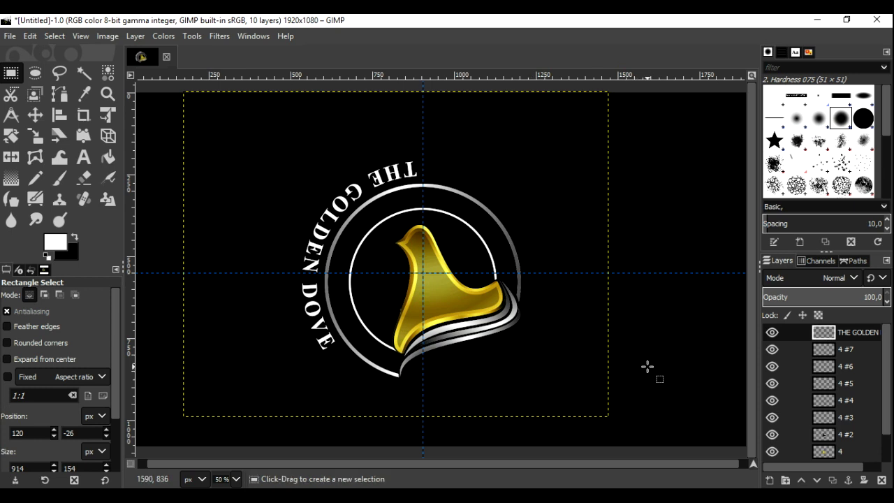
click(770, 479)
- Add layer 4 #8 and fill a large circle around the logo with white
click(792, 467)
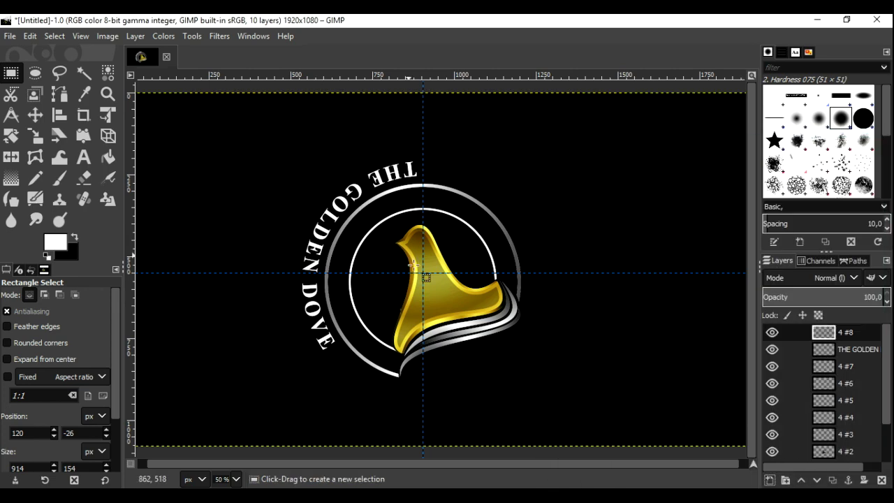
click(34, 74)
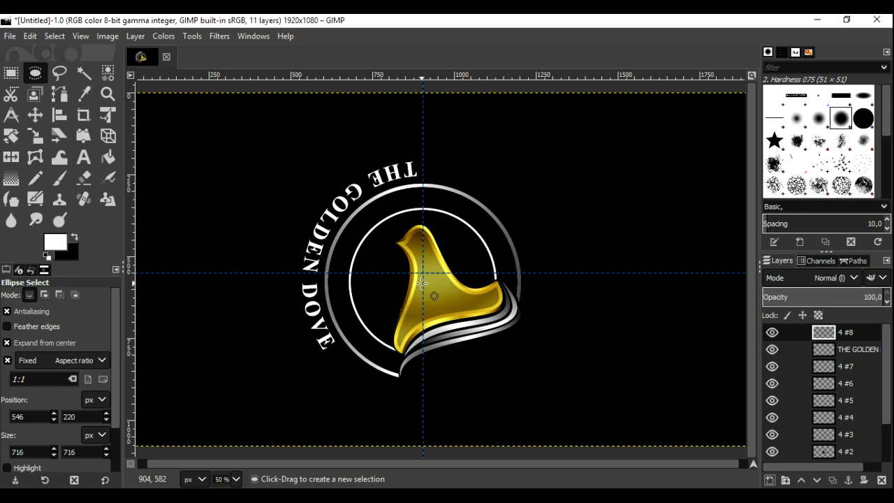
drag(423, 281, 488, 383)
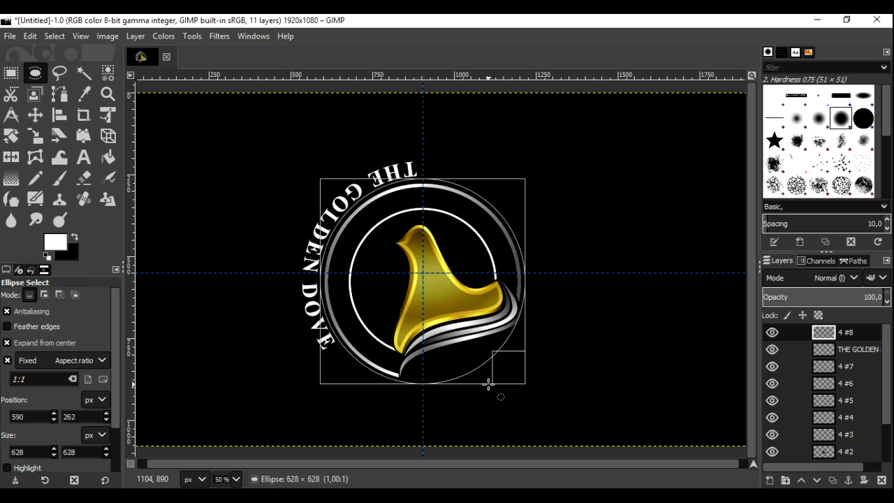
drag(460, 339, 459, 340)
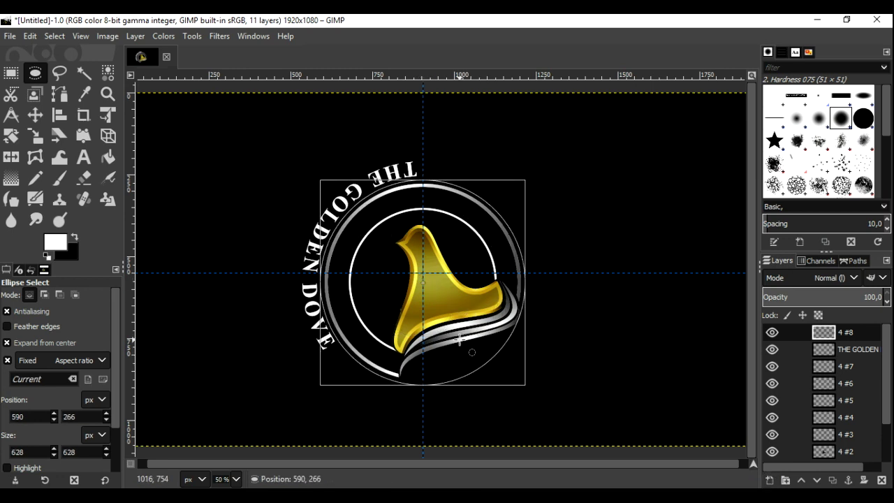
drag(460, 339, 460, 337)
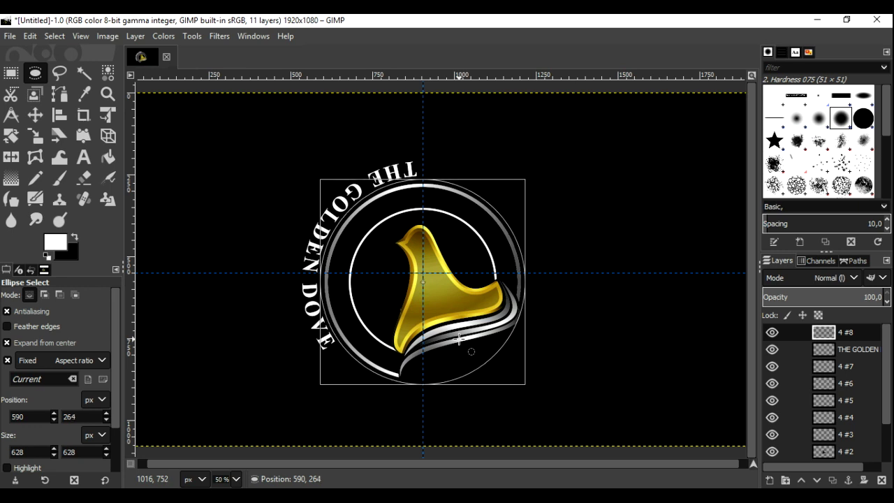
drag(515, 376, 528, 391)
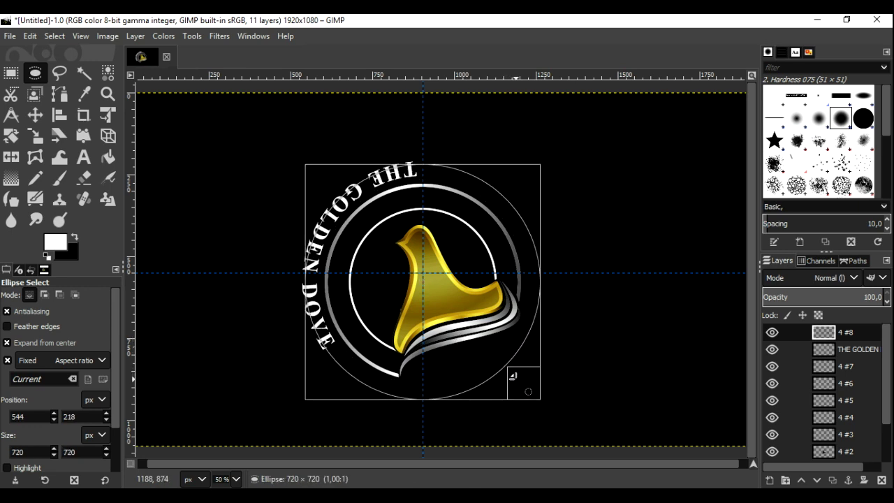
right_click(451, 304)
mouse_move(476, 326)
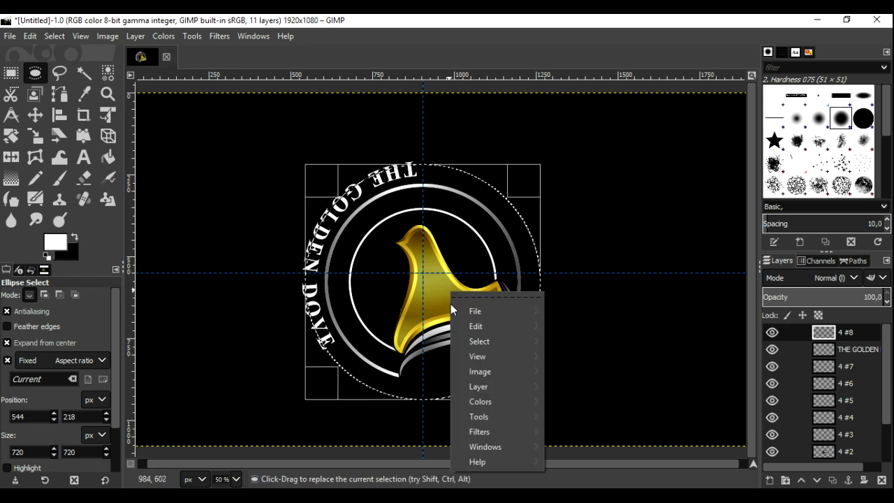
click(586, 331)
- Shrink the selection and cut the interior to leave a white ring
drag(538, 396, 533, 388)
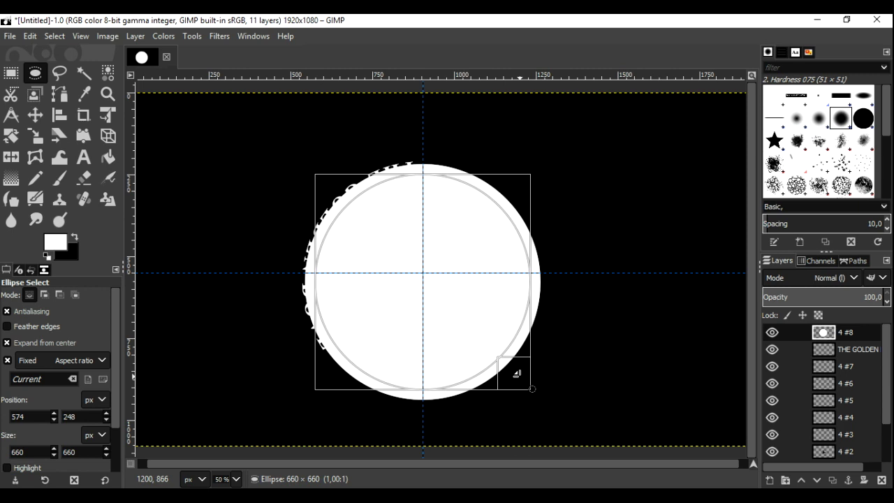
click(30, 36)
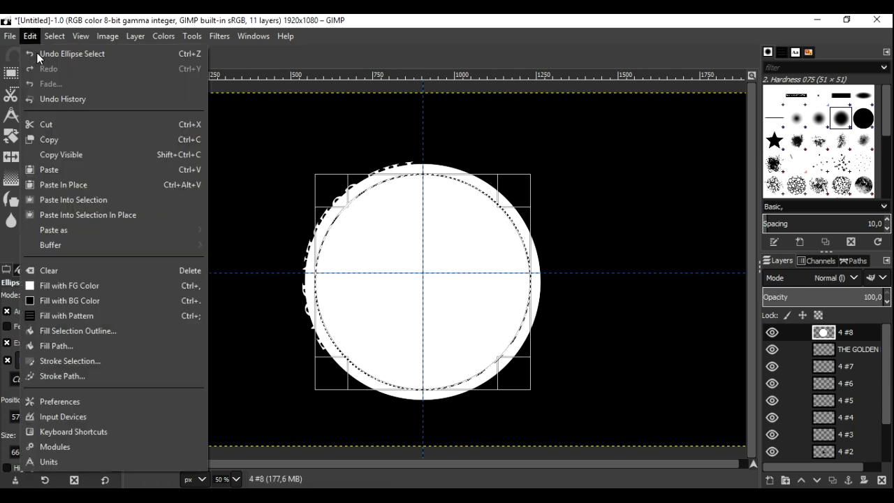
click(40, 125)
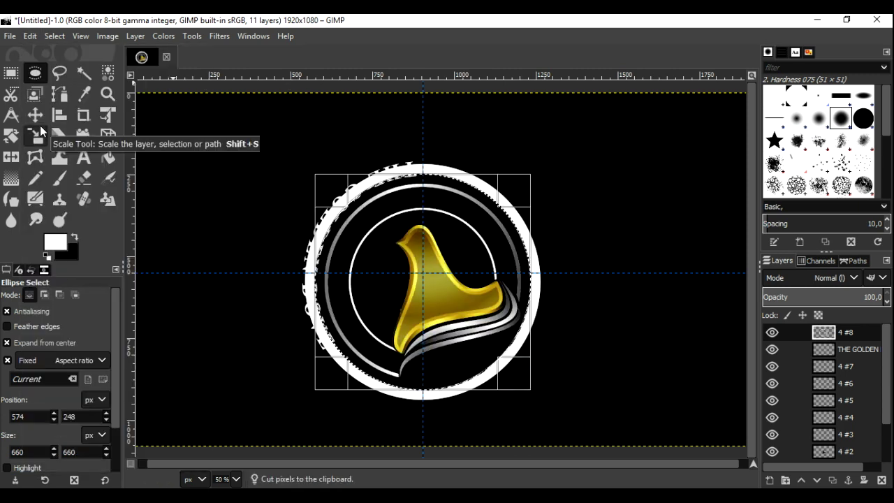
click(62, 36)
click(61, 67)
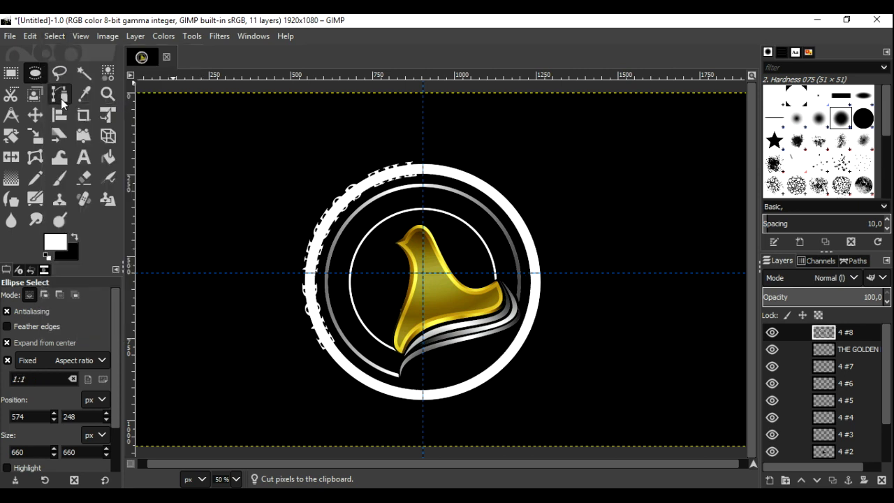
- Cut away the ring where it overlaps the curved text, including behind THE
mouse_move(279, 205)
mouse_down()
mouse_move(384, 281)
mouse_move(406, 314)
mouse_up()
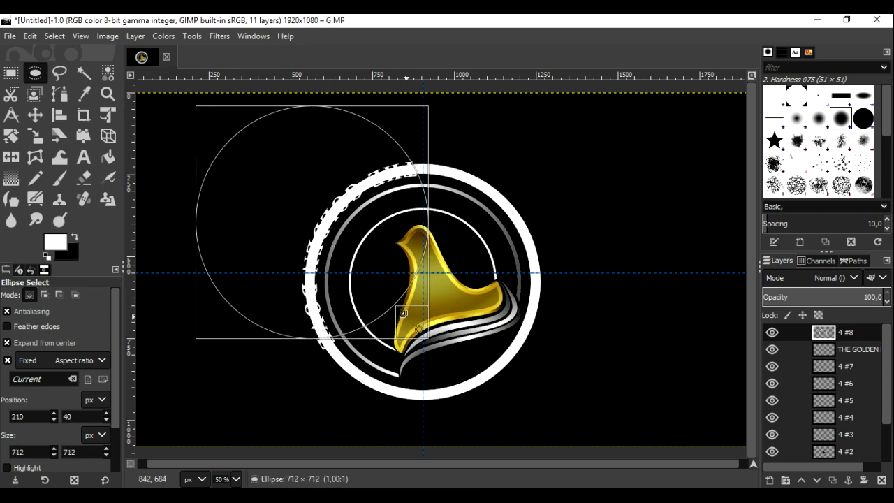
drag(369, 253, 353, 264)
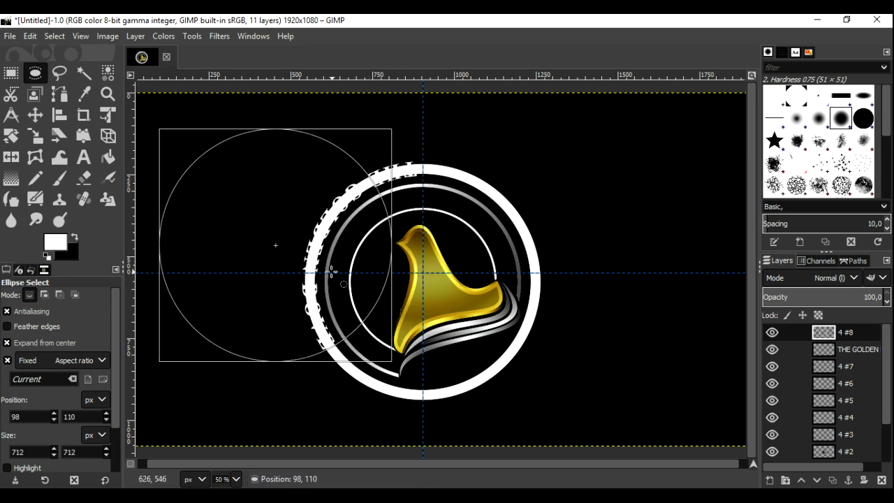
drag(353, 264, 329, 274)
right_click(330, 275)
mouse_move(377, 310)
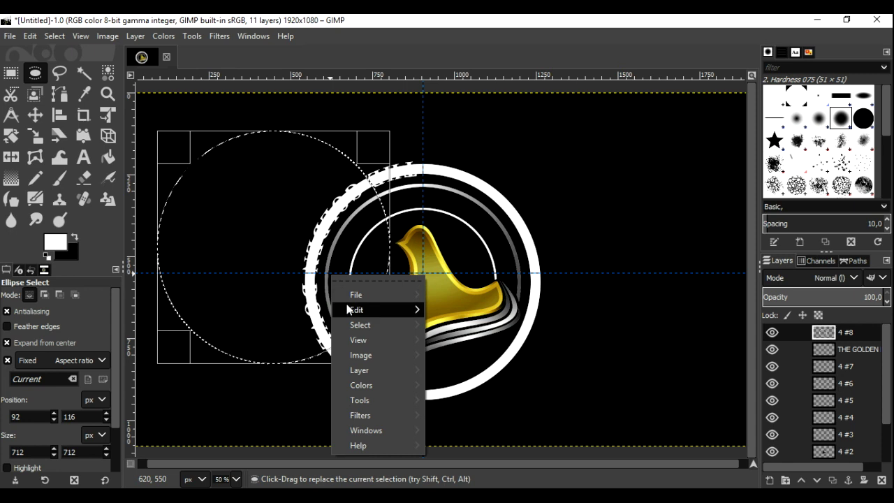
click(466, 168)
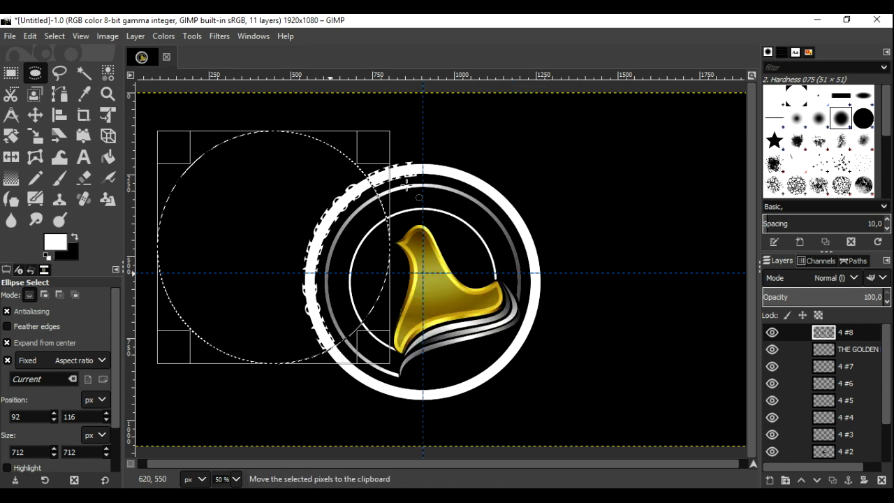
drag(273, 259, 301, 188)
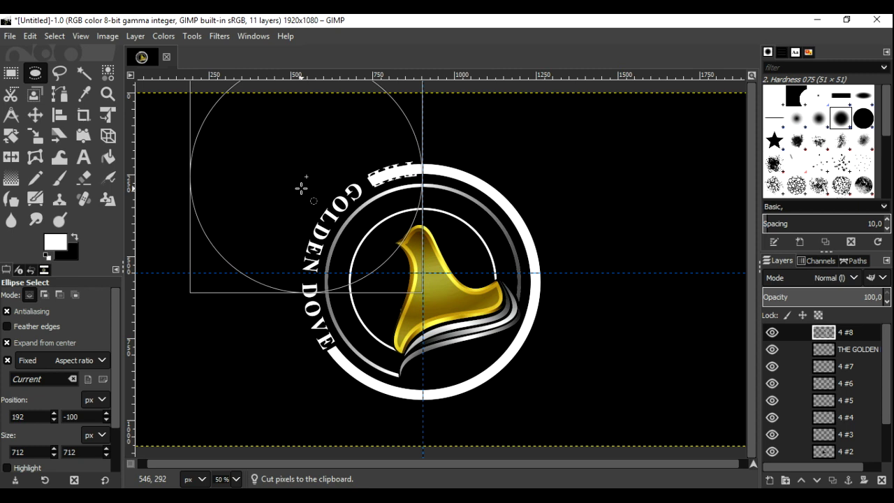
drag(397, 257, 394, 273)
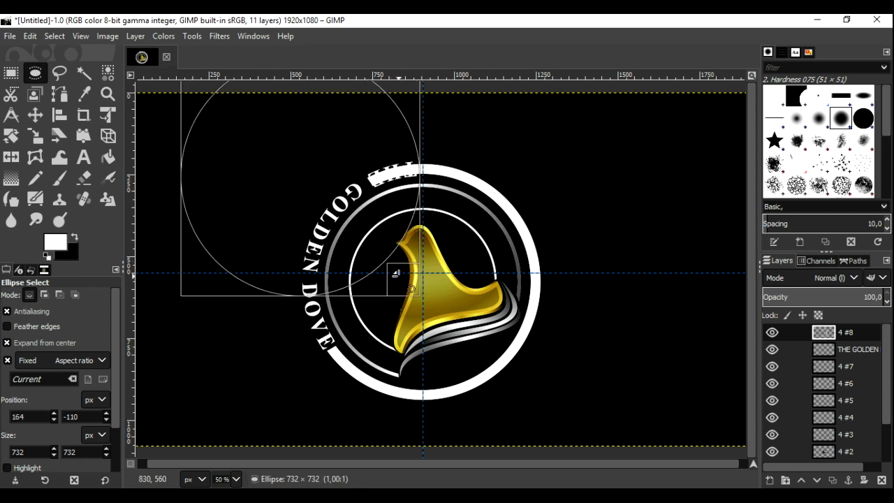
right_click(371, 217)
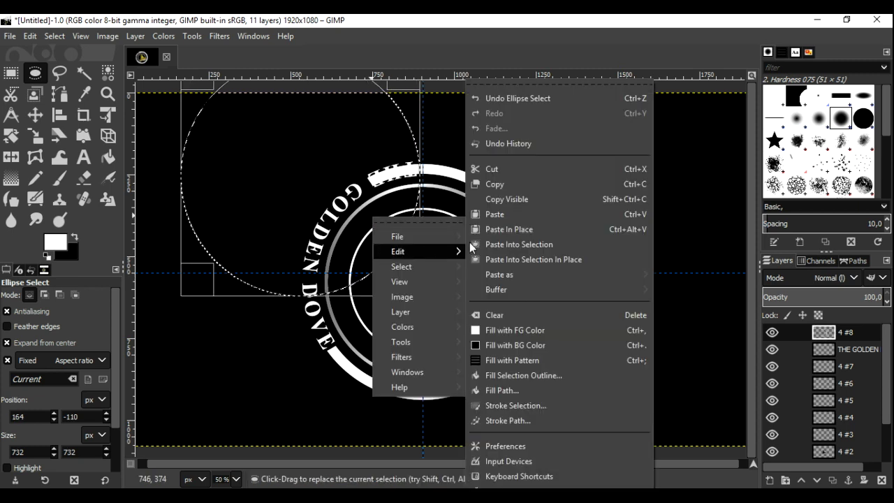
click(495, 169)
click(53, 36)
click(57, 69)
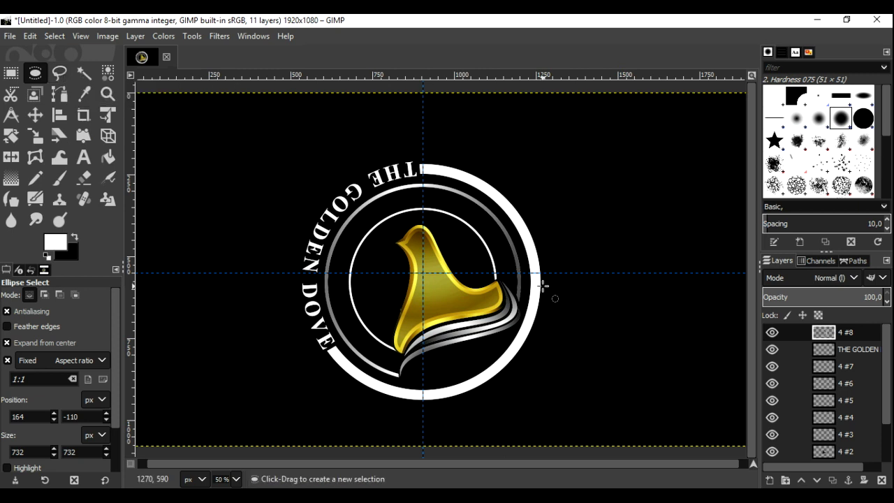
- Apply a top-to-bottom Rounded edge gradient to the ring on layer 4 #8
right_click(818, 338)
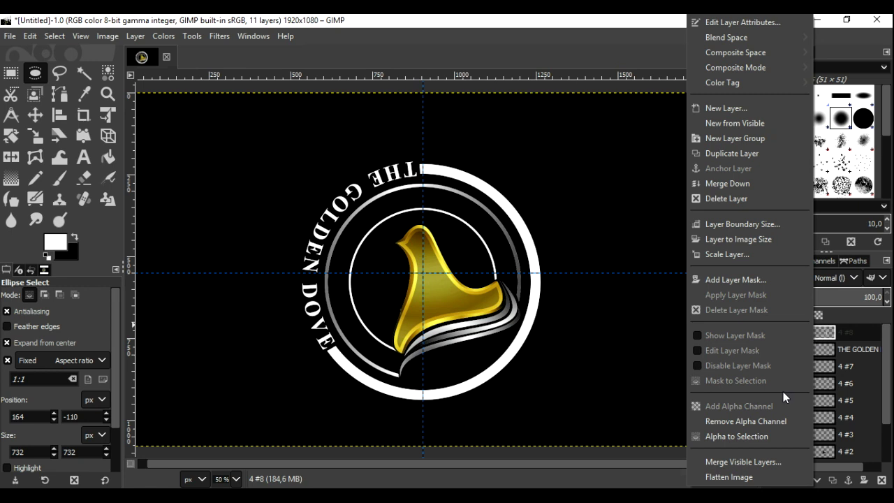
click(788, 438)
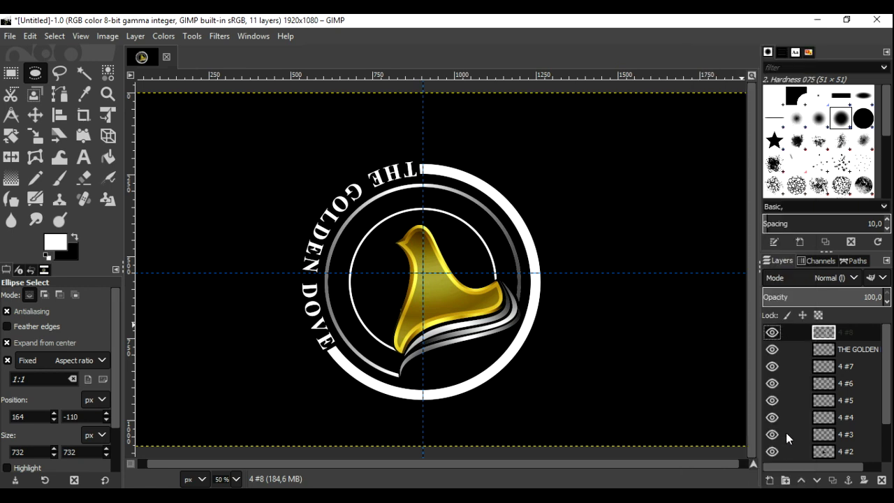
click(17, 179)
click(12, 340)
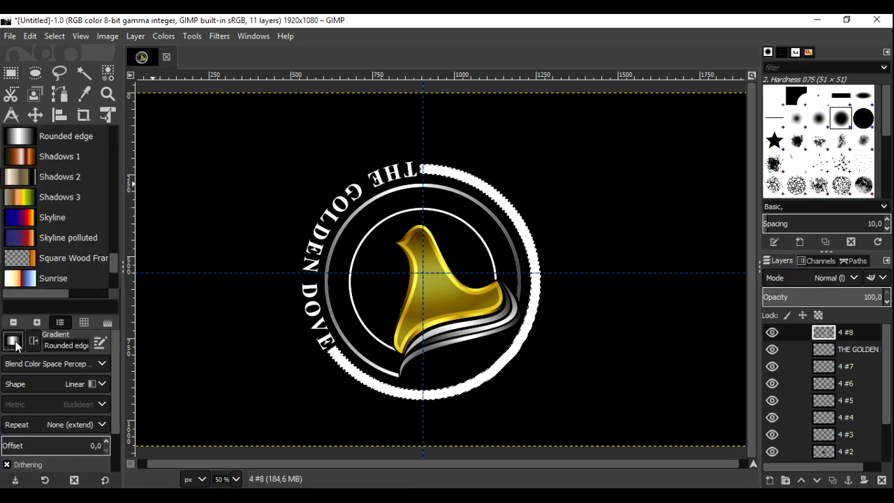
click(66, 135)
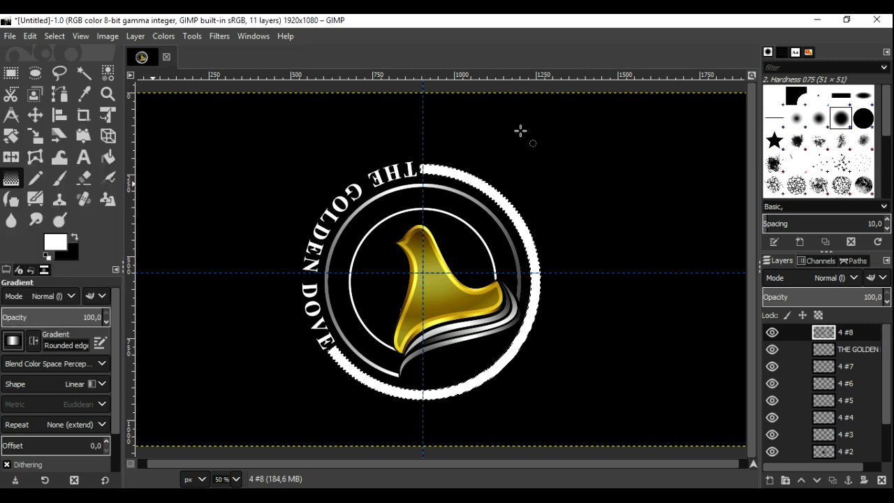
click(520, 131)
drag(520, 130, 521, 433)
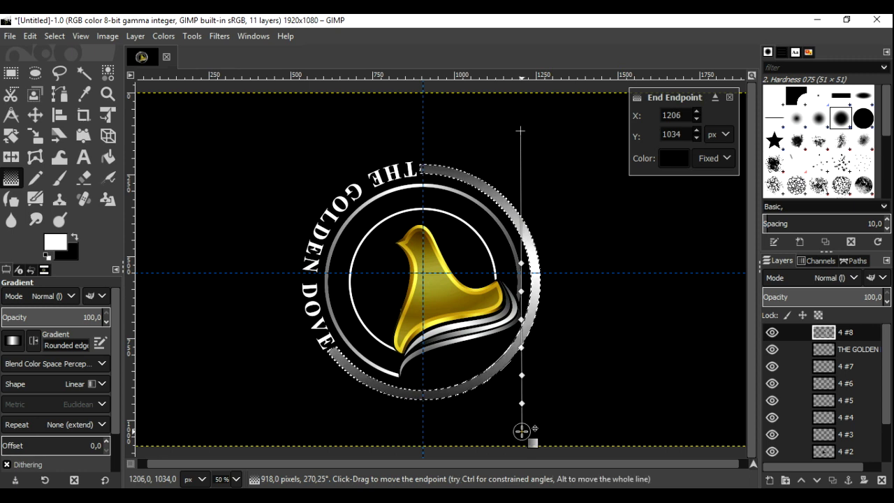
click(35, 115)
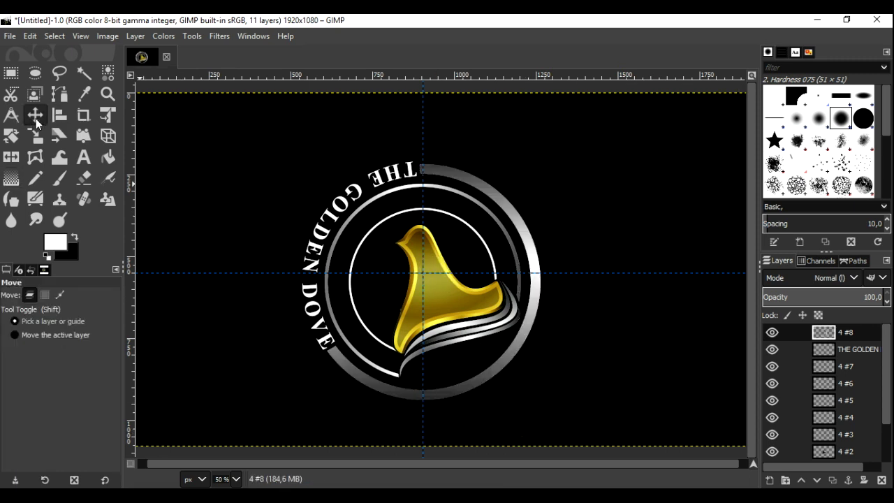
click(49, 36)
click(51, 64)
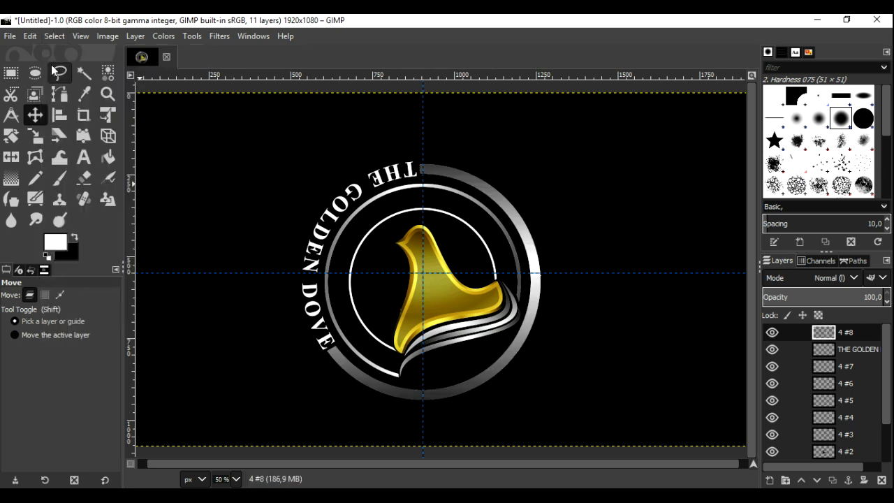
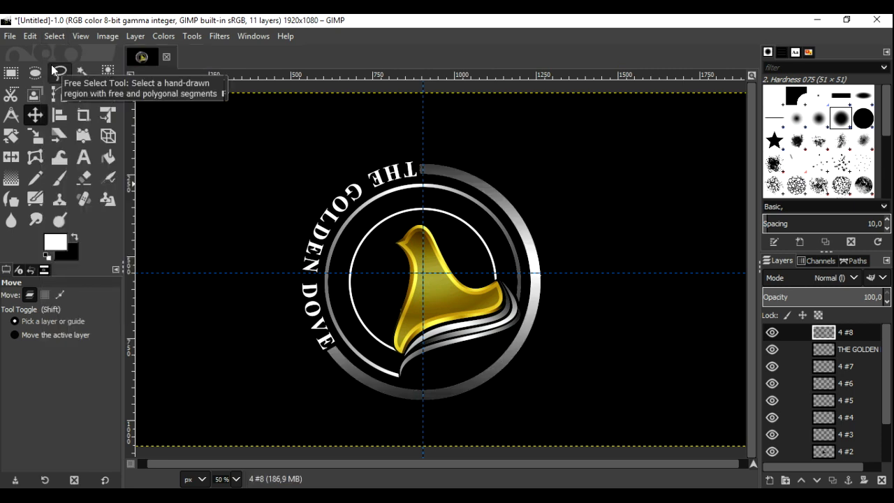
- Select the outline of THE GOLDEN DOVE lettering and choose the Golden gradient
right_click(823, 351)
click(764, 436)
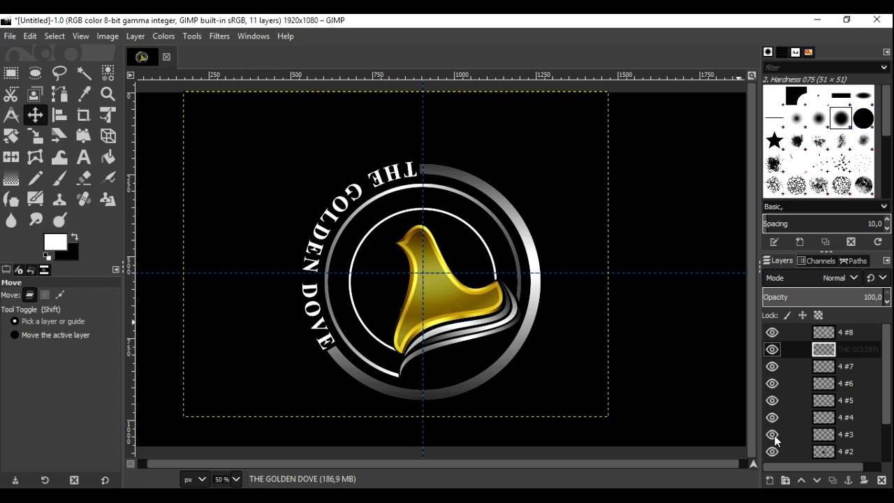
click(11, 179)
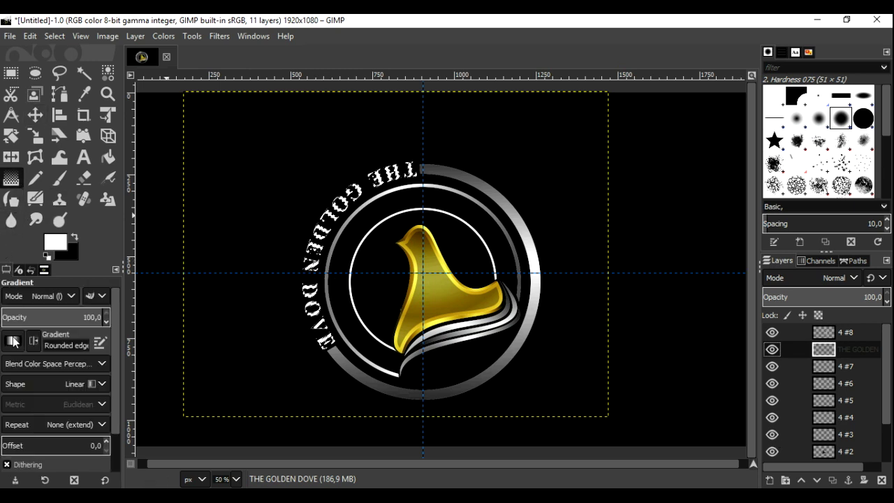
click(12, 273)
drag(114, 263, 117, 216)
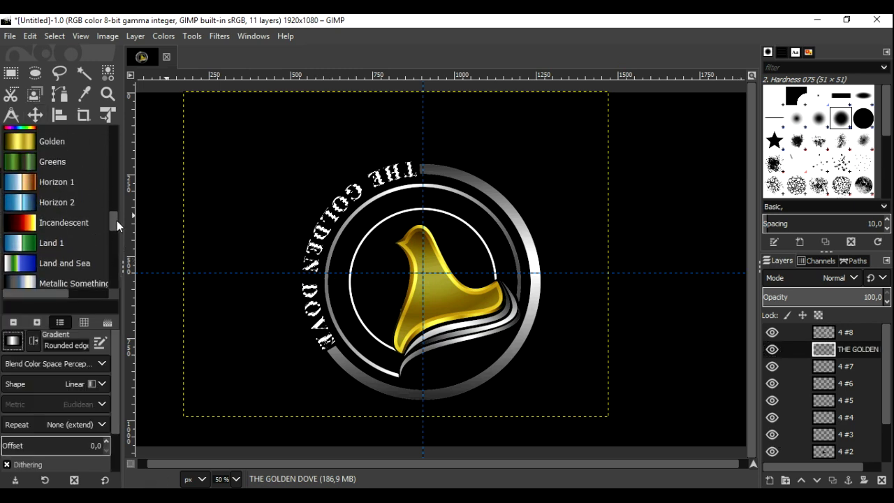
click(73, 195)
- Drag the Golden gradient vertically down across the lettering, then clear the selection
mouse_move(358, 153)
mouse_down()
mouse_move(354, 361)
mouse_move(356, 353)
mouse_up()
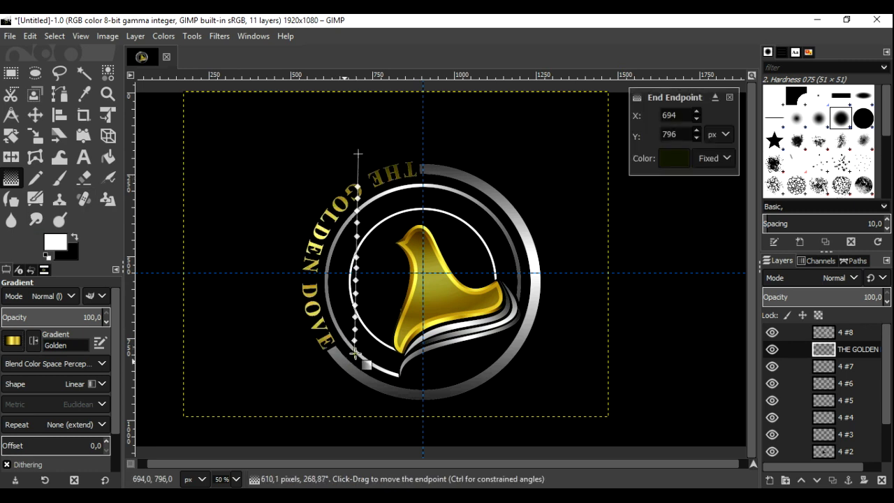
drag(359, 153, 359, 132)
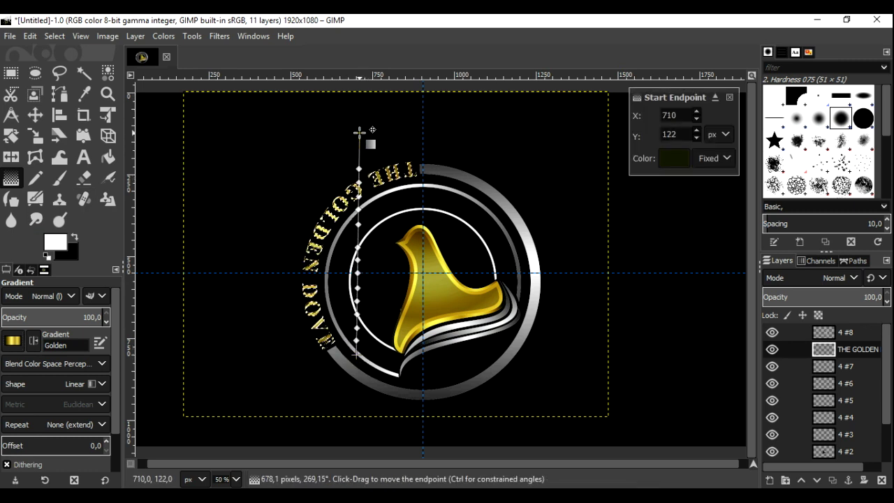
click(35, 115)
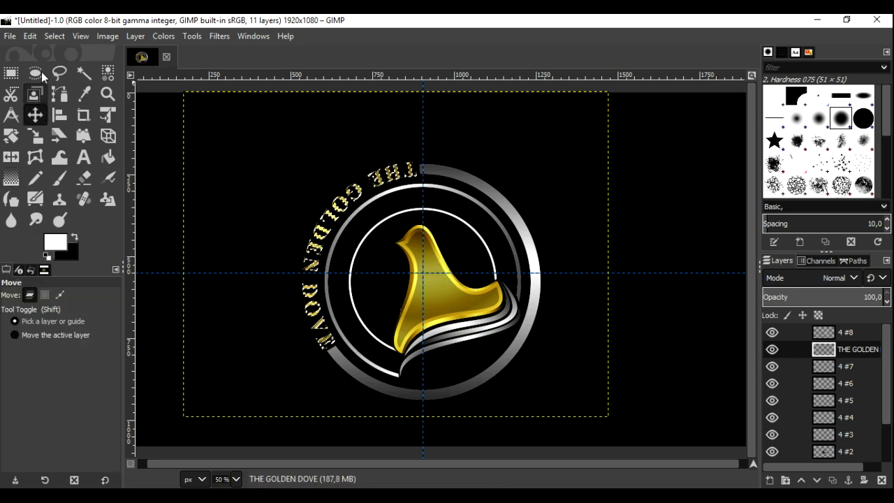
click(55, 37)
click(64, 69)
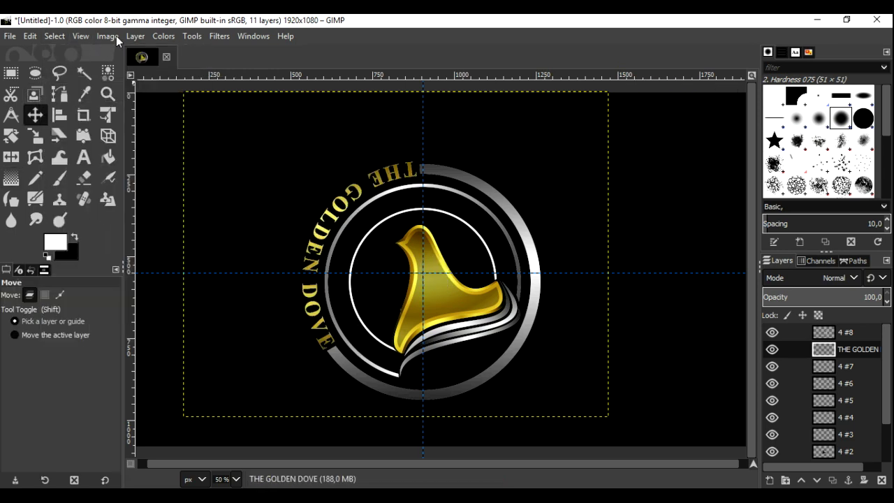
click(170, 39)
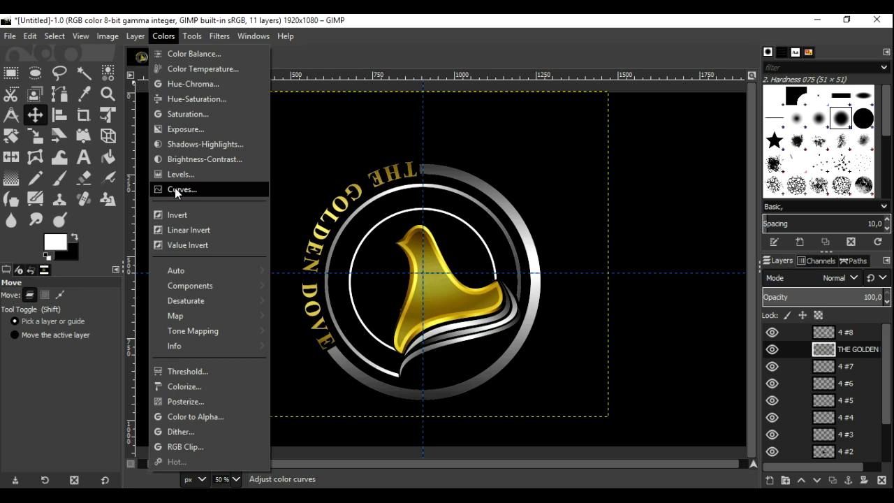
- Apply an S-shaped Curves adjustment that darkens the lettering's shadows and brightens its highlights
click(175, 187)
drag(117, 250, 134, 264)
drag(251, 160, 233, 137)
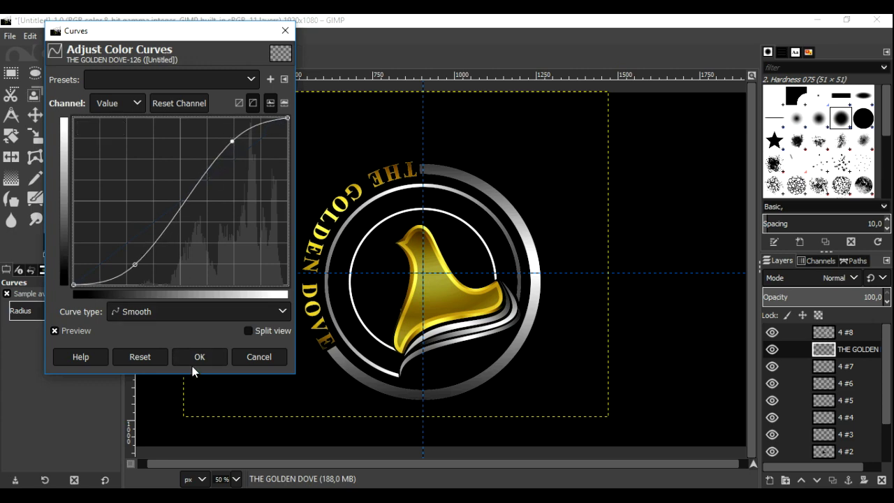
click(198, 357)
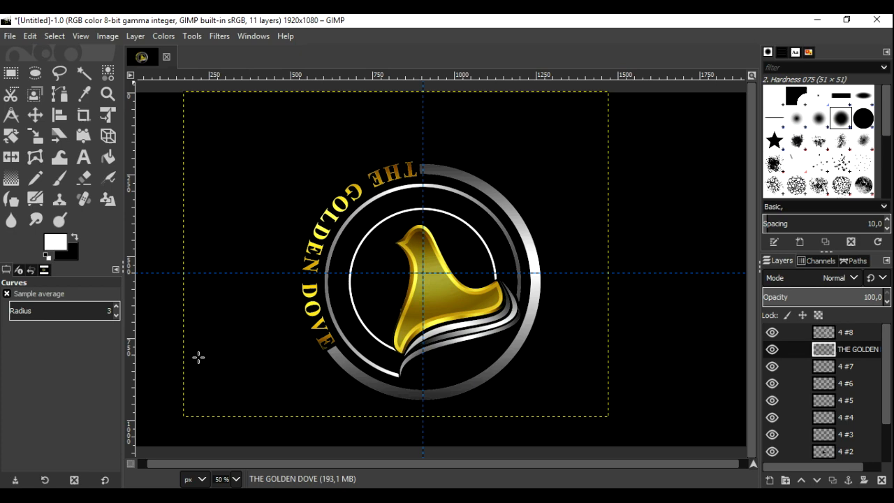
- Add a new layer, 4 #9, above layer 4 #8
click(812, 336)
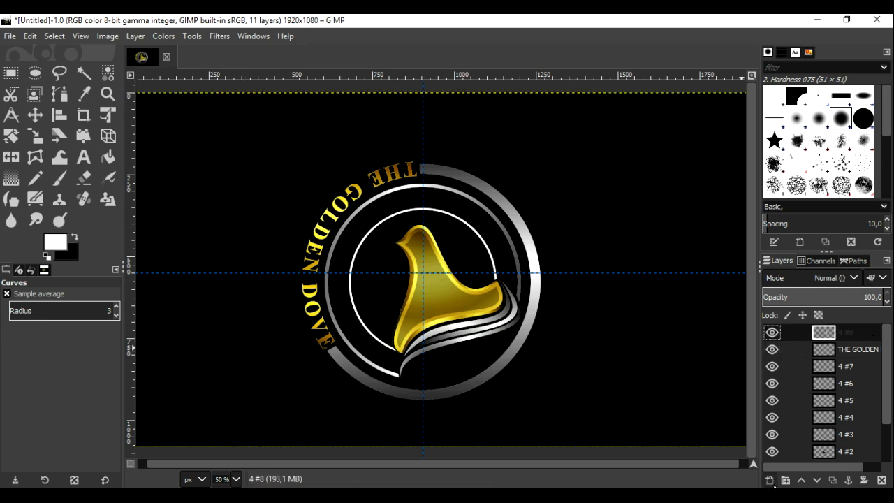
click(769, 480)
click(790, 467)
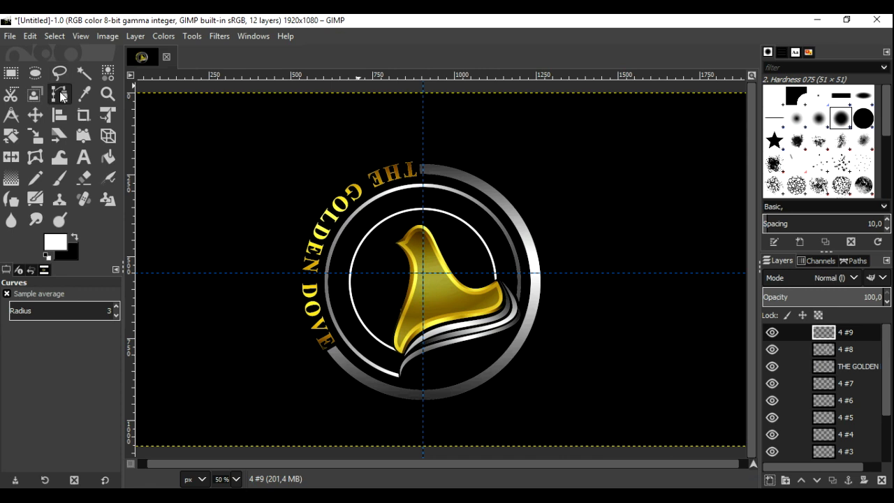
- Draw a small curved path and fill it with white as a teardrop shape
click(59, 94)
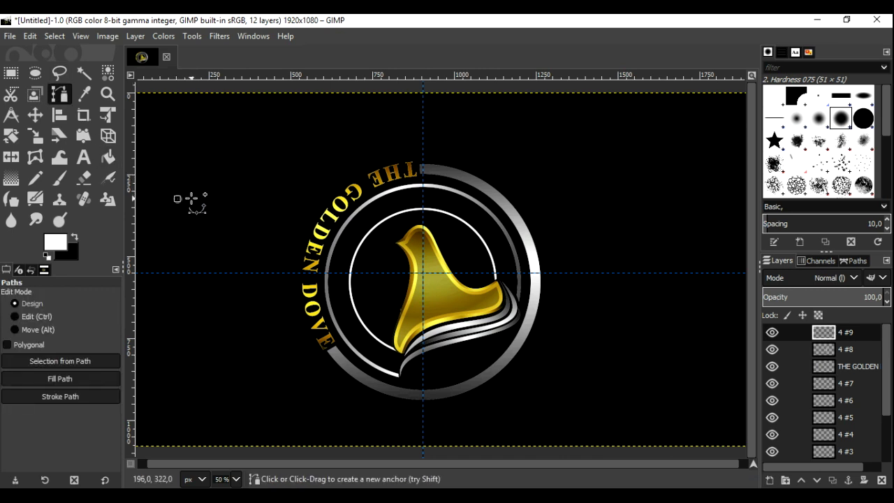
drag(200, 194, 203, 202)
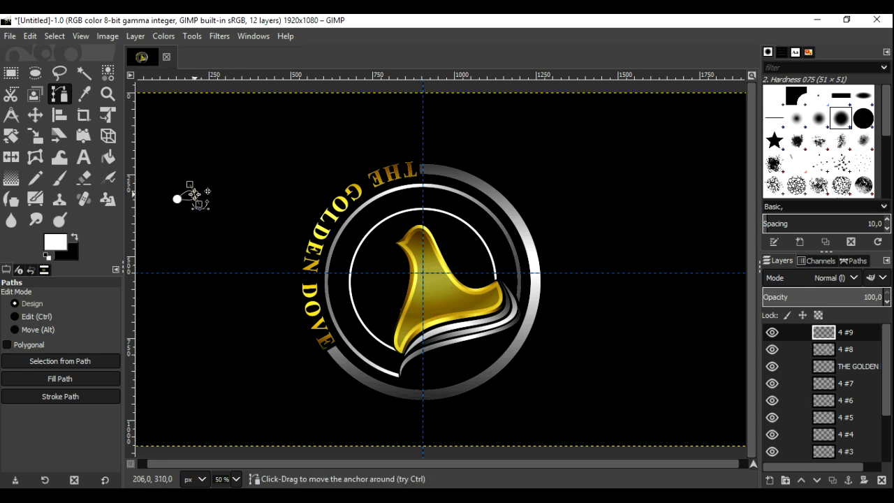
click(96, 382)
click(165, 436)
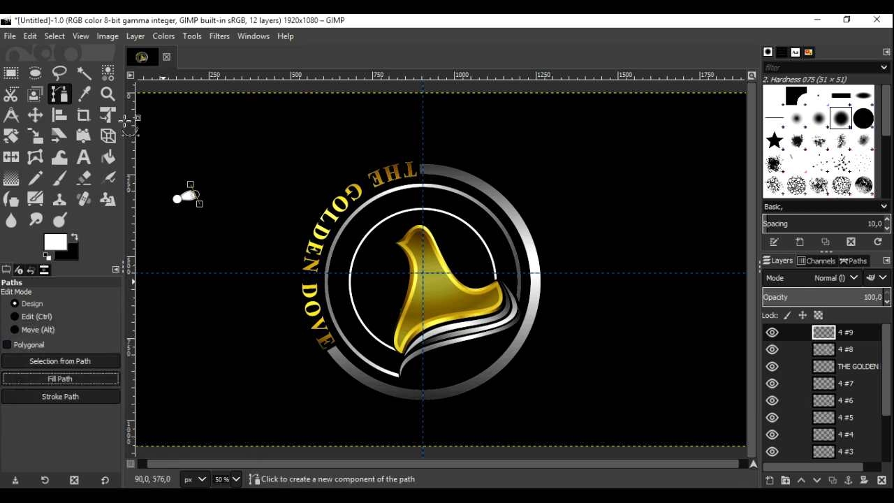
click(33, 116)
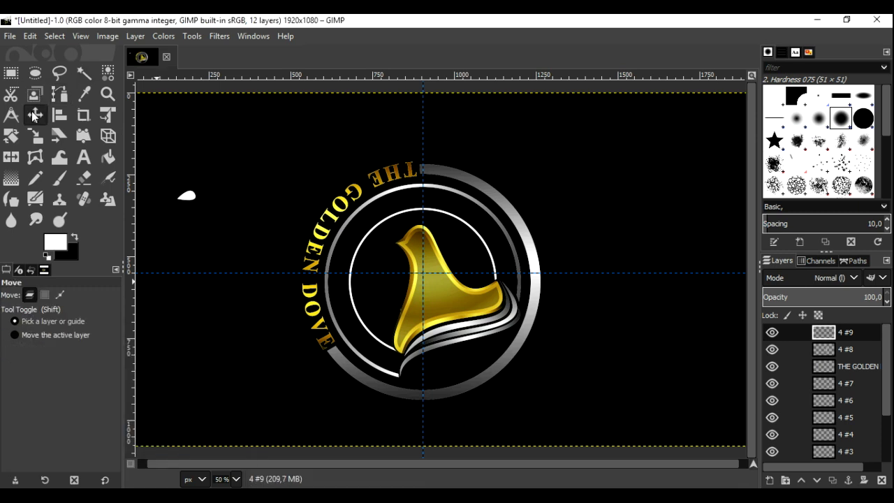
- Shrink the teardrop layer twice with Scale Layer, down to 1085 × 610
click(135, 36)
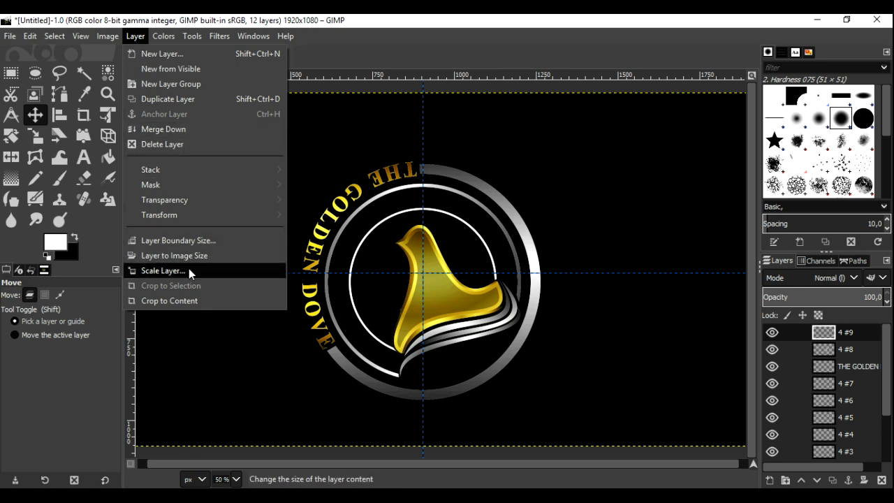
click(189, 272)
click(440, 260)
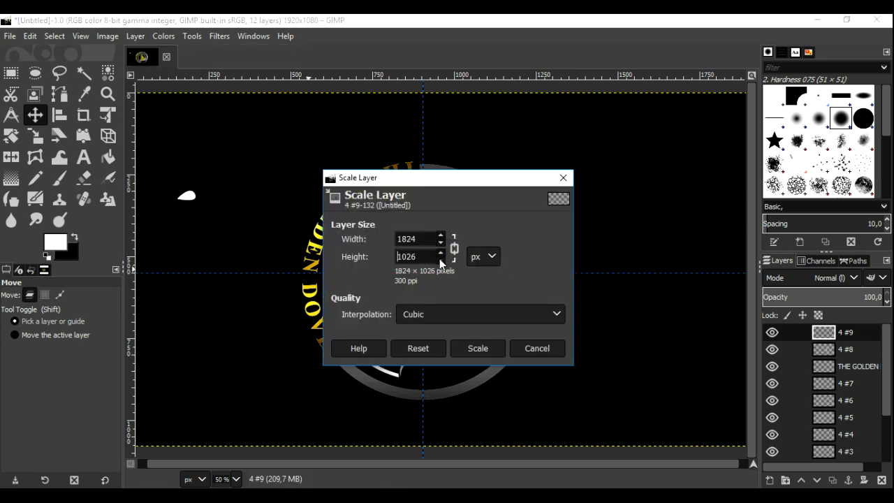
click(479, 347)
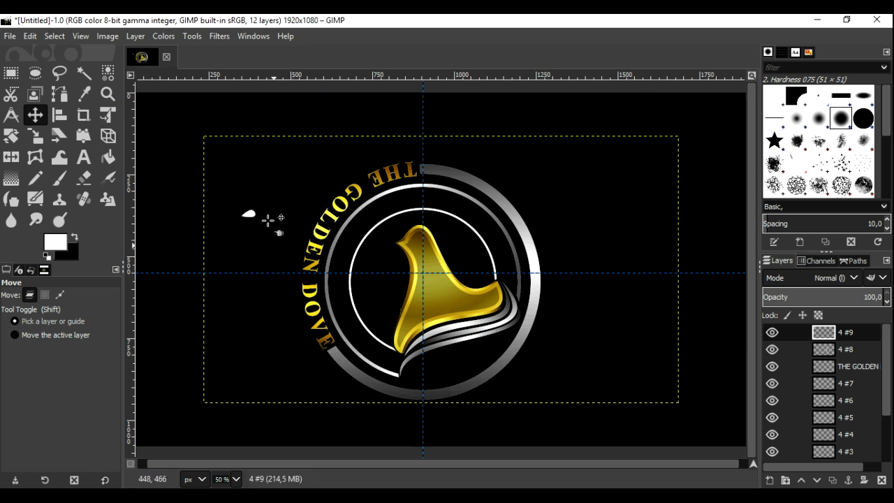
click(136, 37)
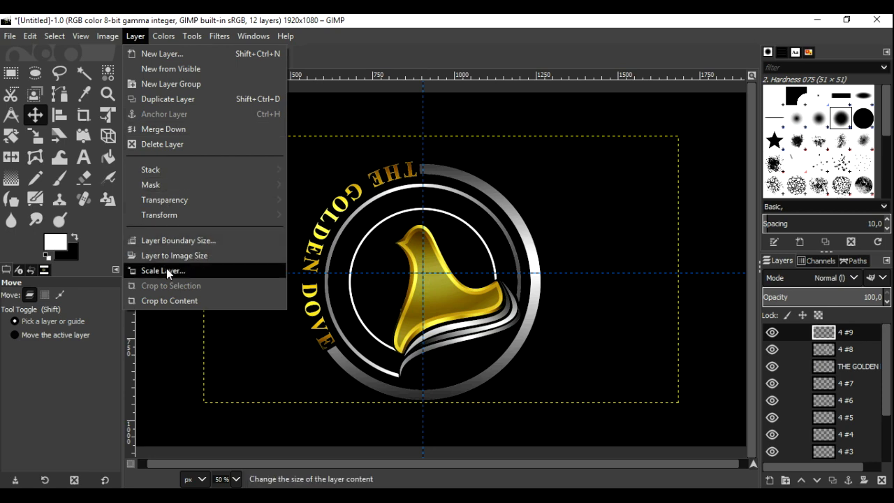
click(206, 266)
click(440, 260)
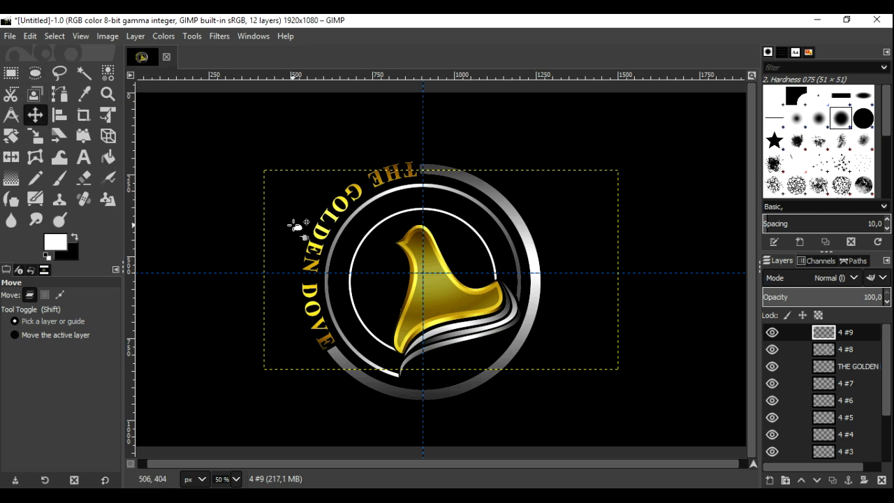
- Remove both guides and place the white shape on the dove's head as its eye
drag(311, 229, 420, 239)
mouse_move(420, 126)
mouse_down()
mouse_move(712, 95)
mouse_move(753, 100)
mouse_up()
drag(156, 271, 130, 271)
drag(429, 250, 431, 251)
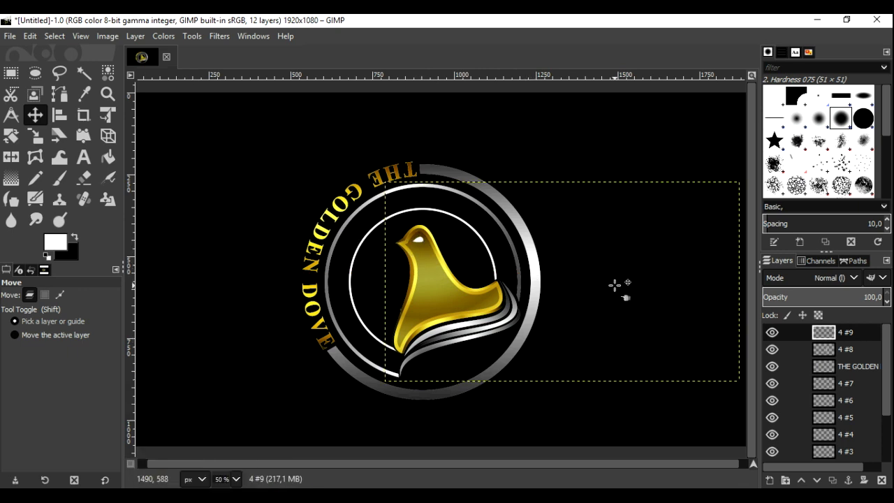
- Fill the eye with the black background colour and lower layer 4 #9's opacity to 36.8
right_click(842, 333)
click(752, 435)
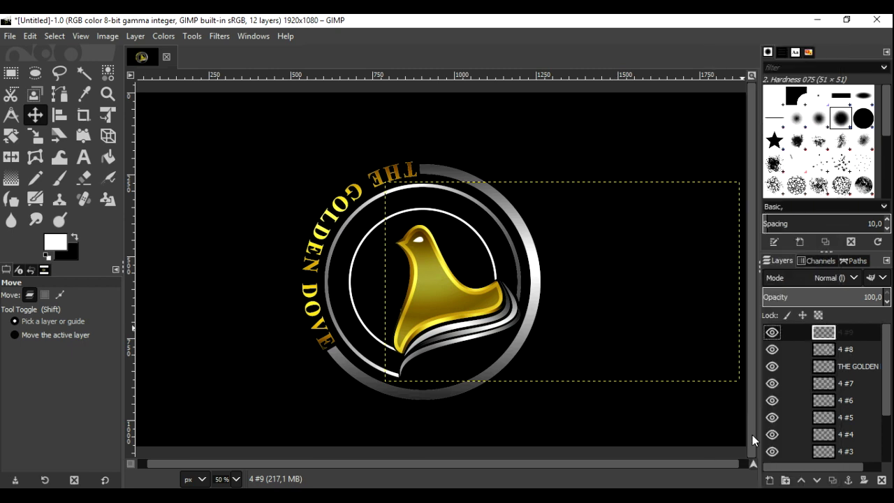
click(31, 36)
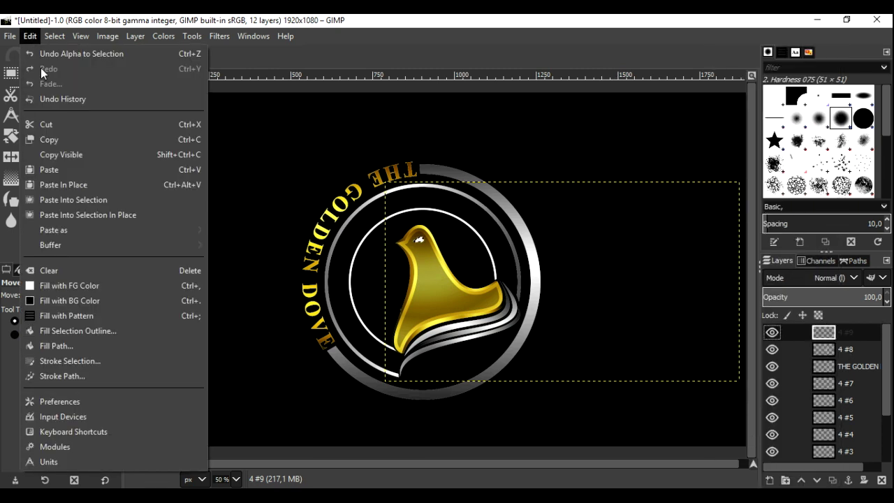
click(72, 302)
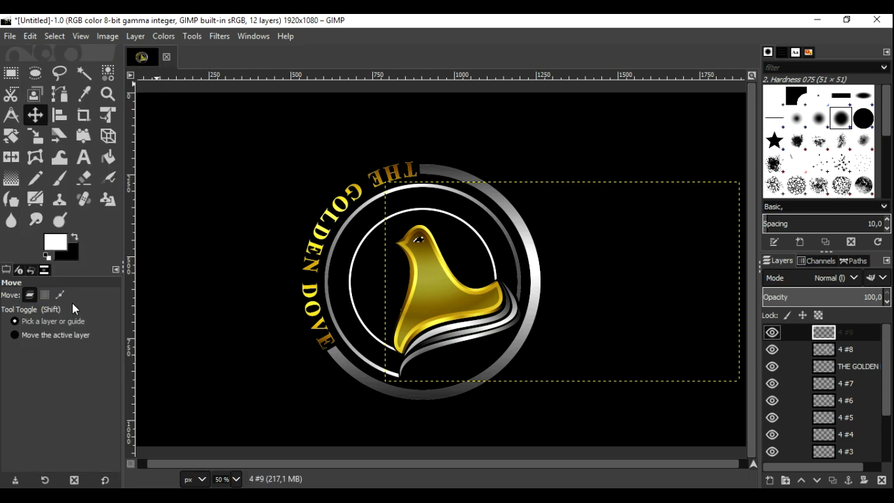
click(55, 35)
click(60, 66)
drag(829, 299, 807, 299)
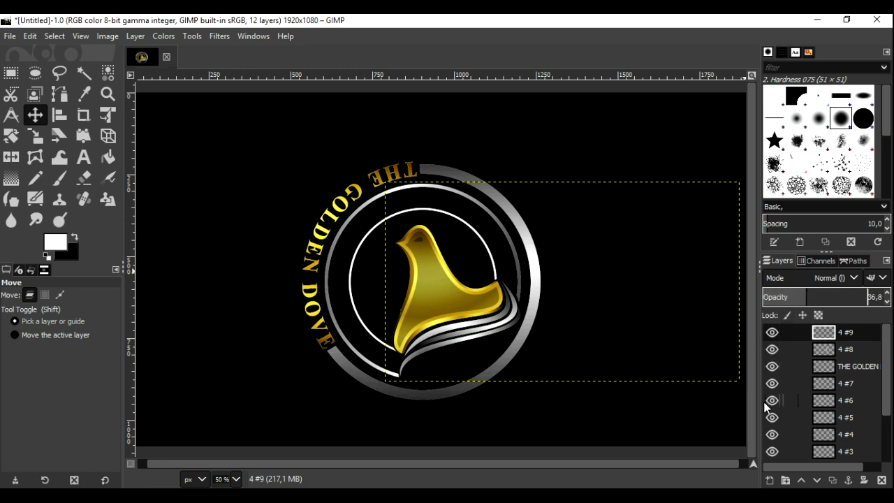
- Add layer 4 #10 and draw a curved path for the leaf's upper edge
click(770, 480)
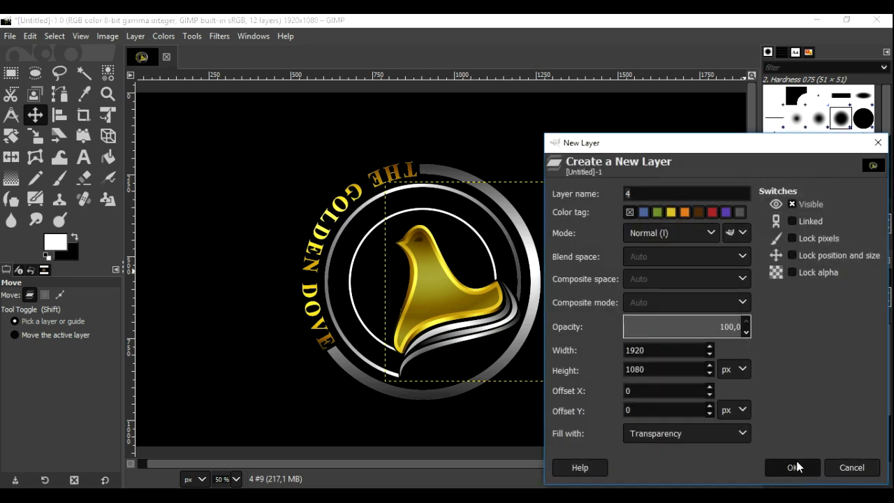
click(796, 462)
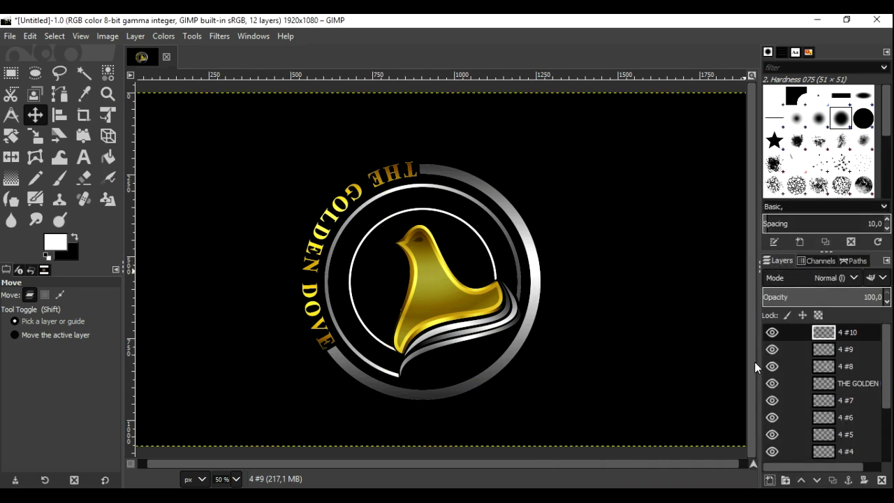
click(61, 95)
click(552, 245)
click(664, 168)
drag(578, 228, 570, 196)
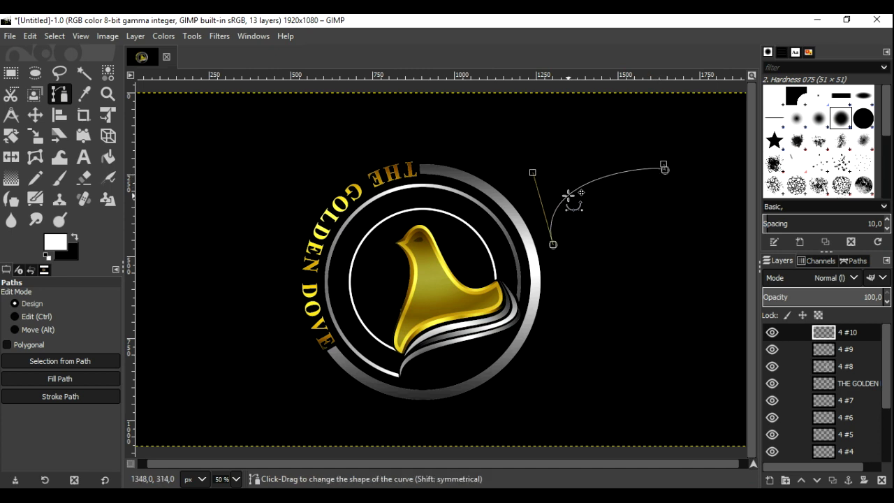
drag(663, 168, 619, 201)
drag(529, 173, 536, 168)
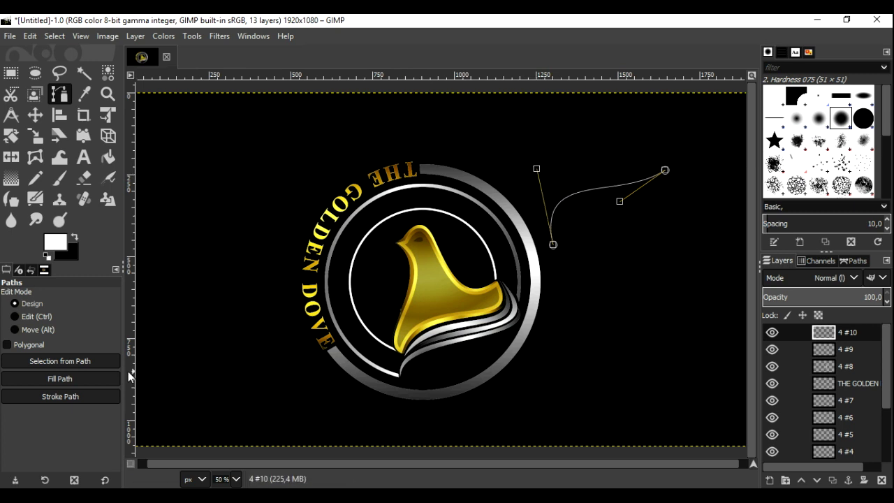
- Stroke the reshaped upper-edge curve in white at 4 px, then add layer 4 #11
click(99, 396)
click(154, 471)
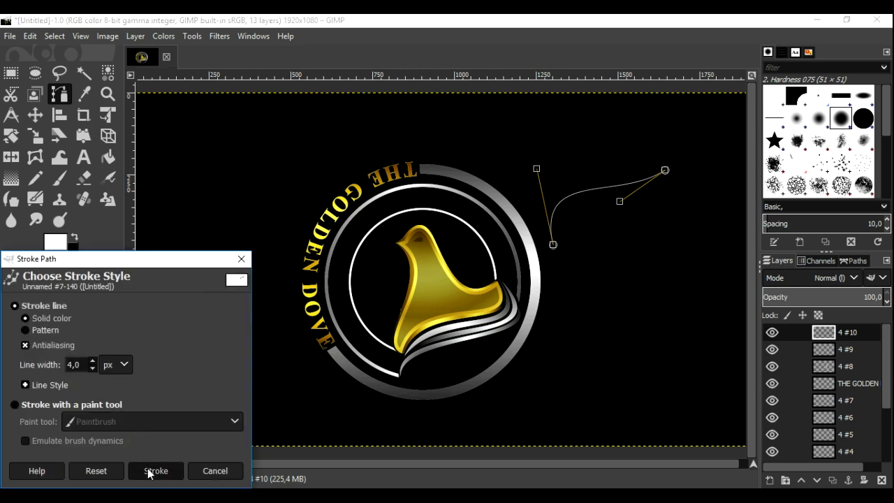
mouse_move(536, 168)
mouse_down()
mouse_move(610, 204)
mouse_move(598, 218)
mouse_up()
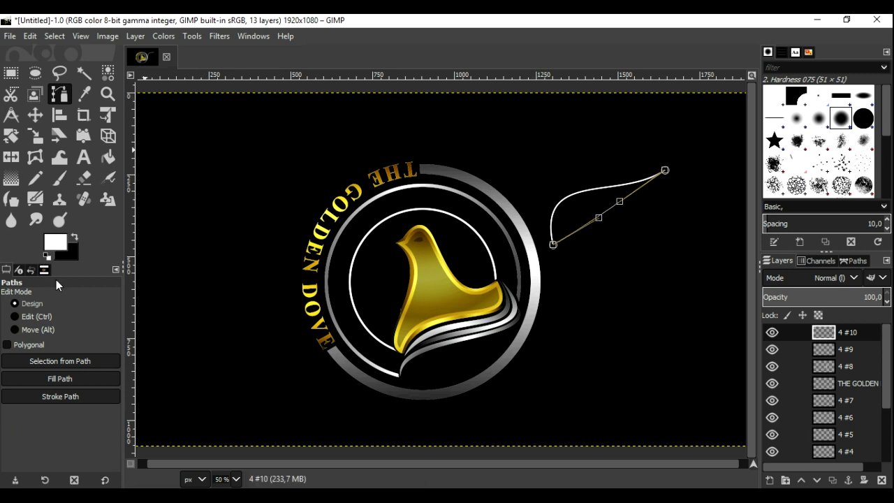
click(68, 396)
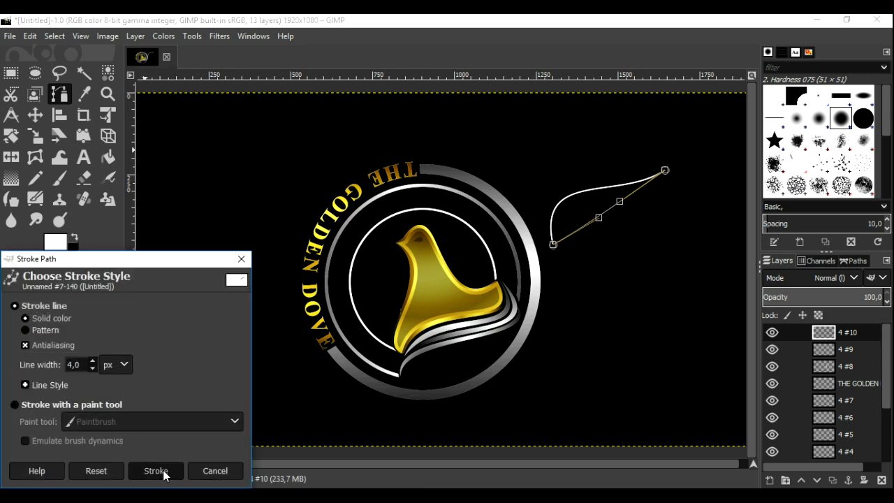
click(163, 470)
click(768, 480)
click(792, 467)
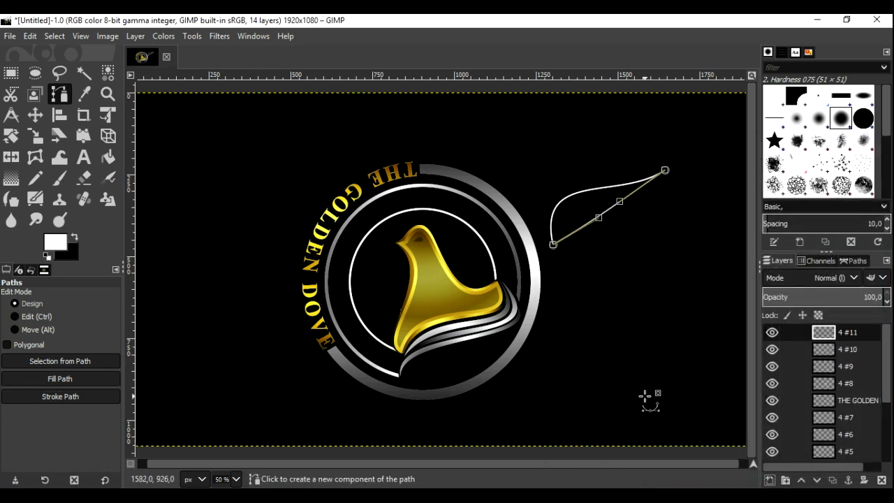
- Stroke the path on layer 4 #11, bend its lower segment into the leaf's underside, and stroke again
click(88, 397)
click(155, 471)
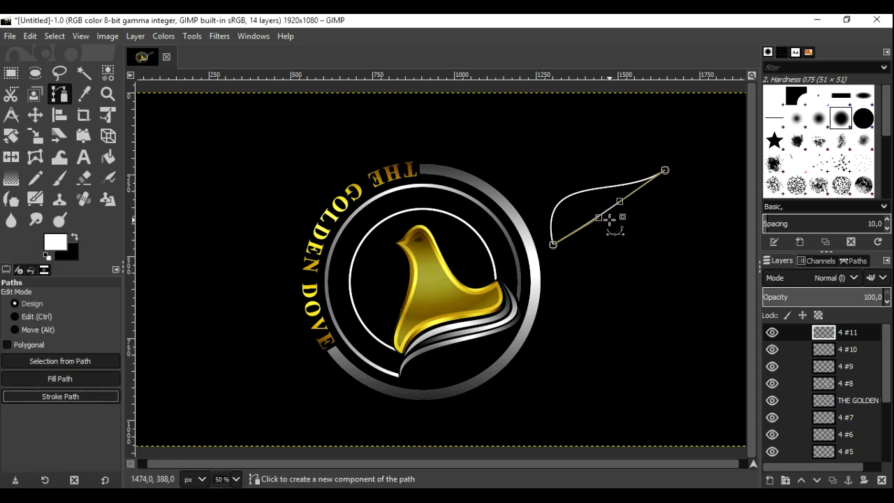
mouse_move(598, 218)
mouse_down()
mouse_move(638, 287)
mouse_move(643, 278)
mouse_move(627, 282)
mouse_up()
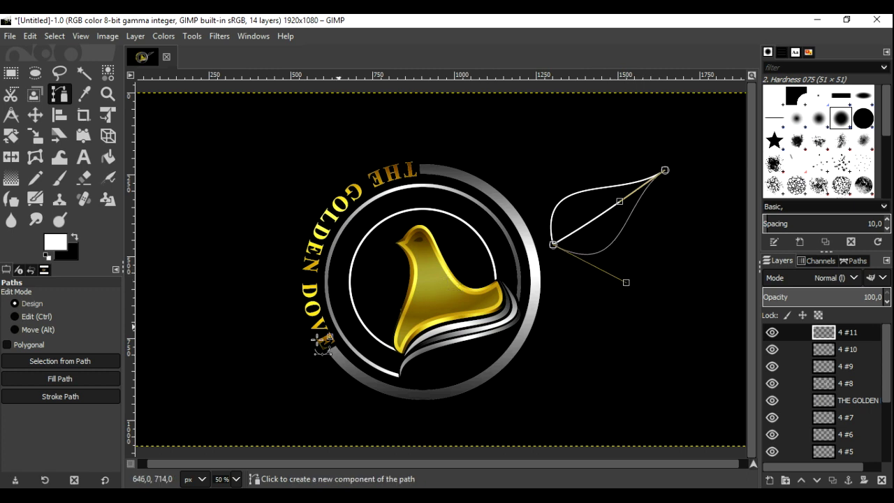
click(112, 396)
click(154, 471)
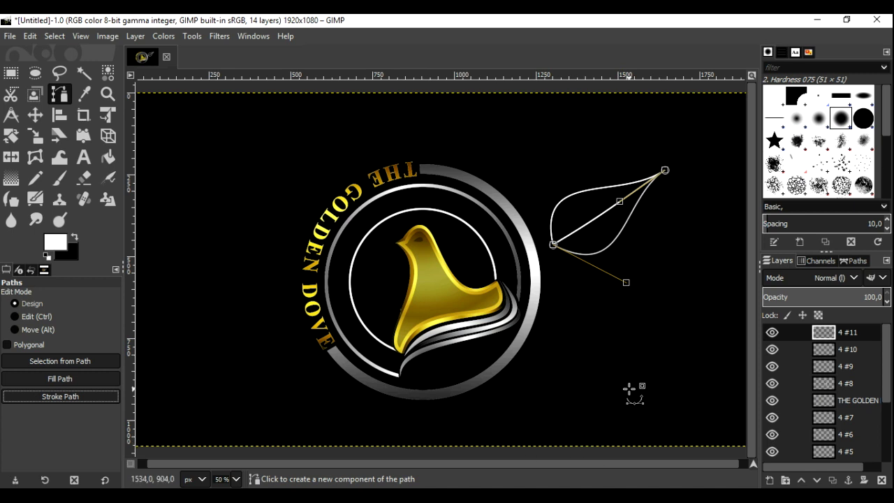
click(35, 114)
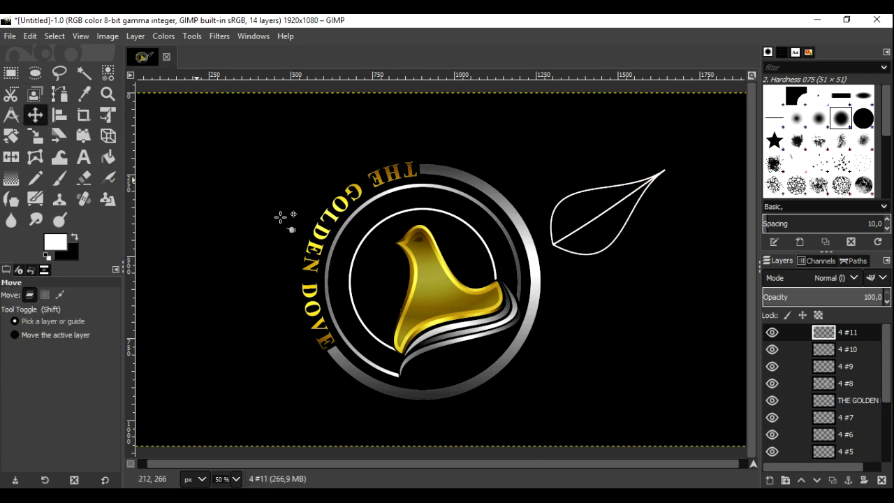
- Bucket-fill the leaf's lower half on 4 #11 and upper half on 4 #10 with white
click(780, 333)
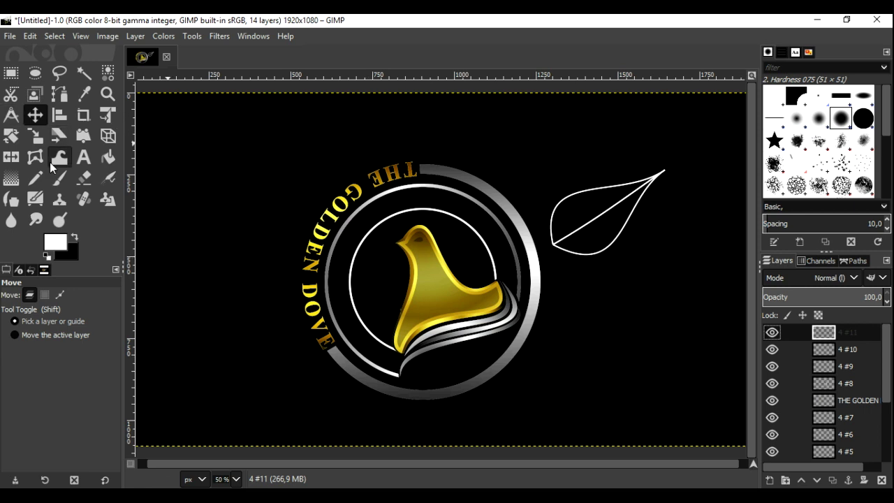
click(108, 157)
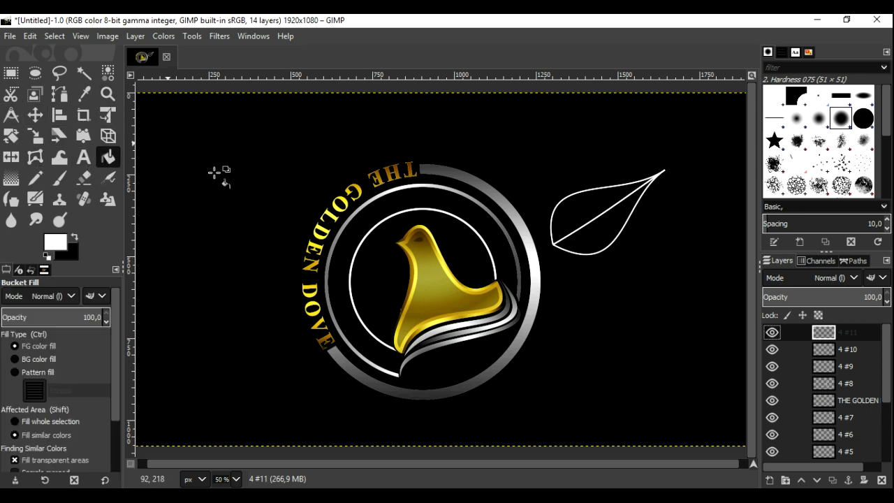
click(593, 247)
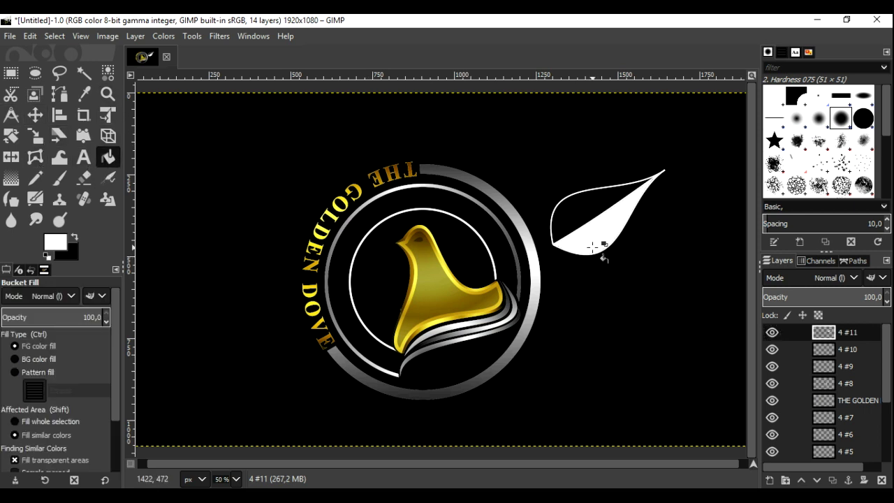
click(850, 348)
click(579, 208)
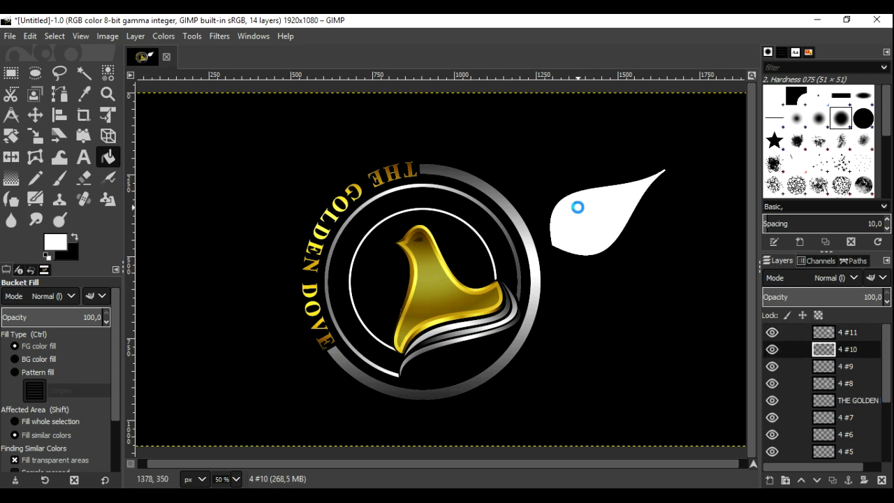
- Fill the upper leaf half with a Golden gradient across its selection, then deselect
right_click(811, 346)
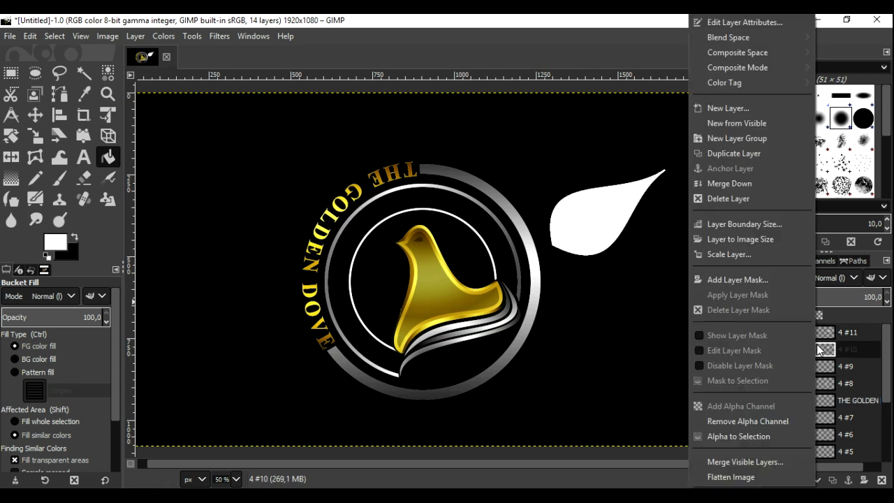
click(734, 435)
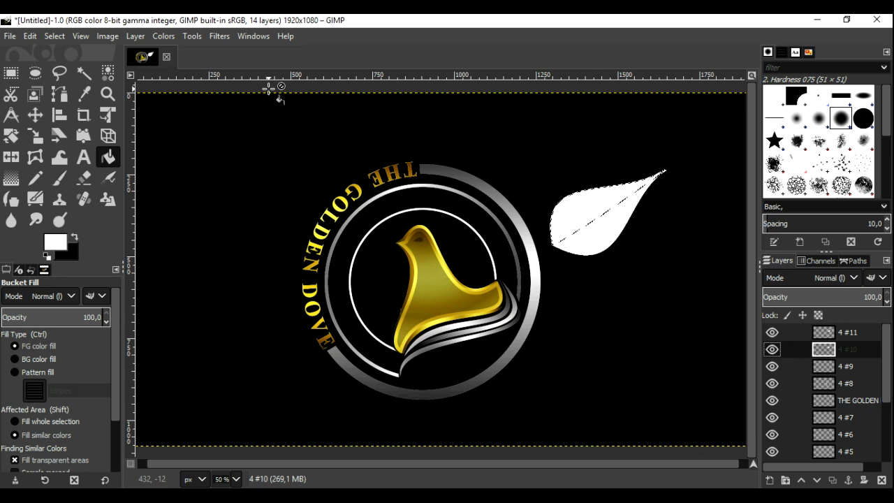
click(11, 178)
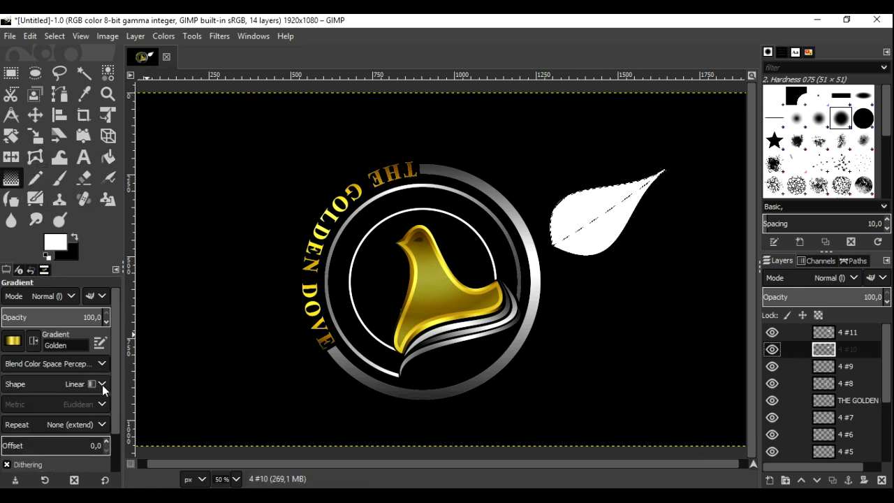
drag(537, 204, 653, 200)
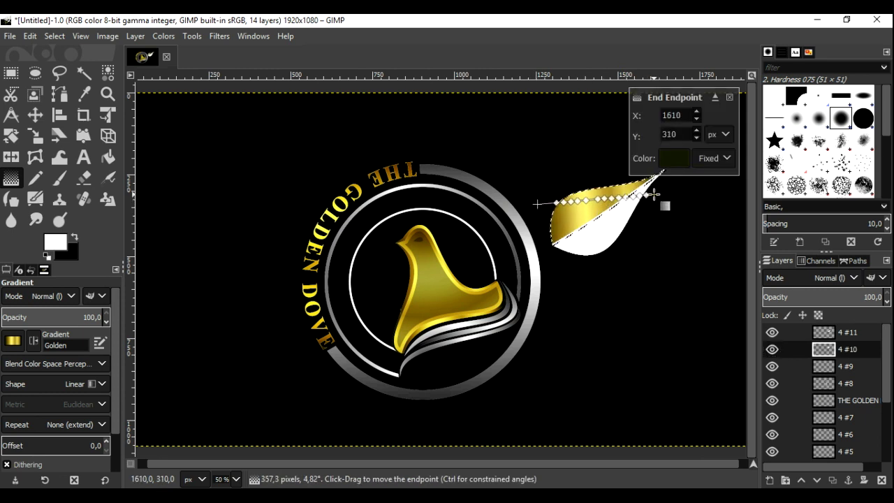
drag(653, 200, 658, 186)
click(36, 113)
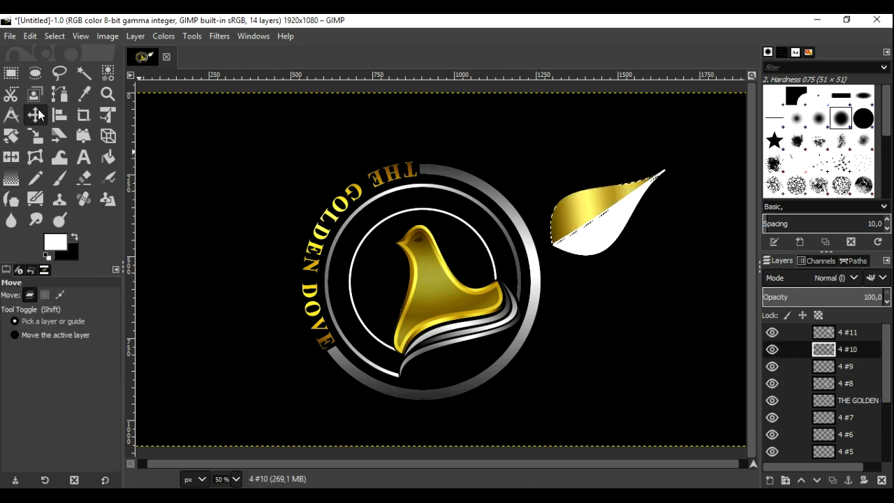
click(54, 36)
click(66, 68)
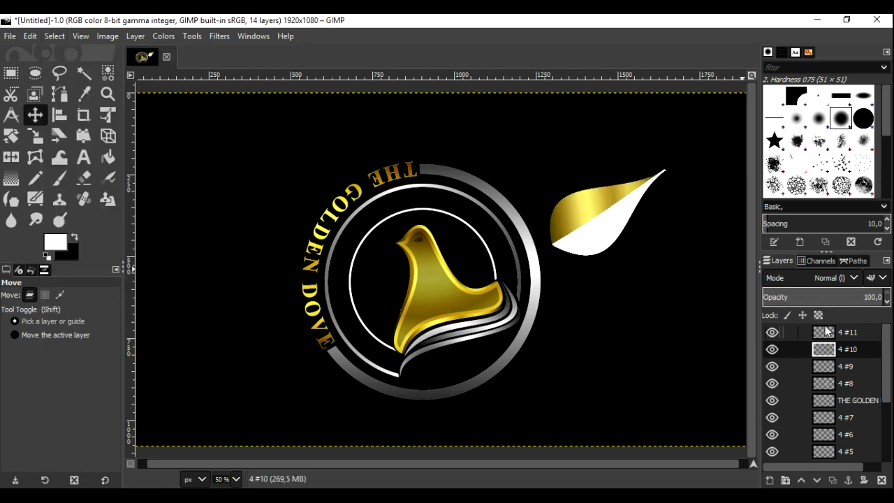
- Fill the lower leaf half with a diagonal Golden gradient, then deselect
right_click(825, 333)
click(776, 436)
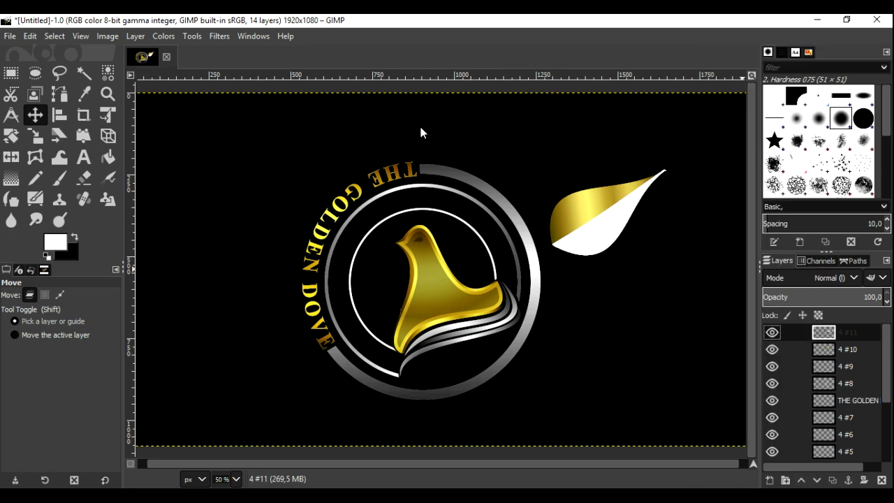
click(11, 178)
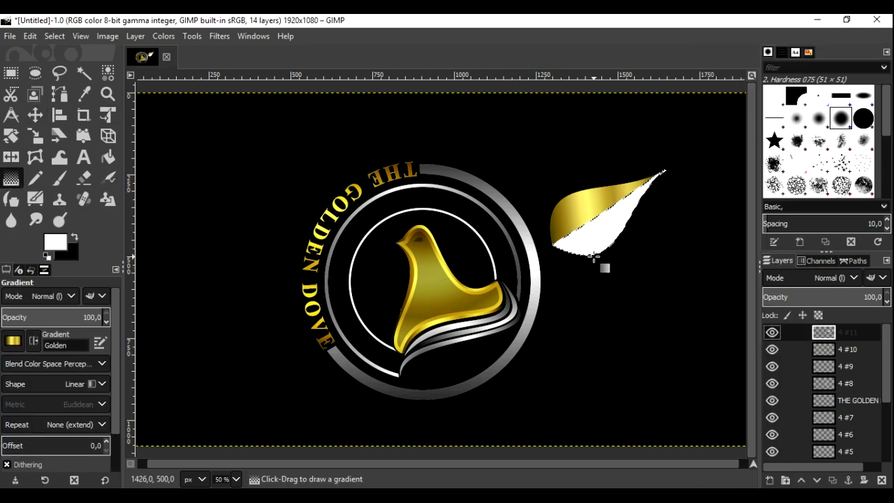
drag(662, 212, 552, 248)
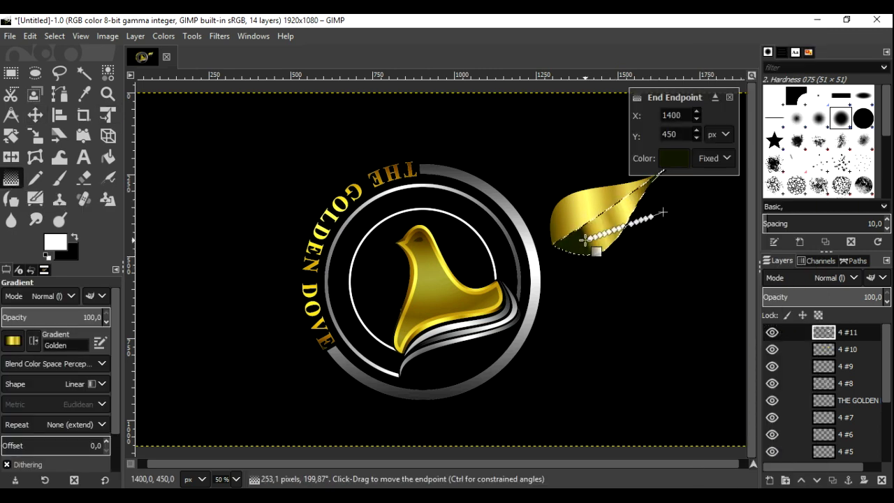
drag(552, 248, 550, 235)
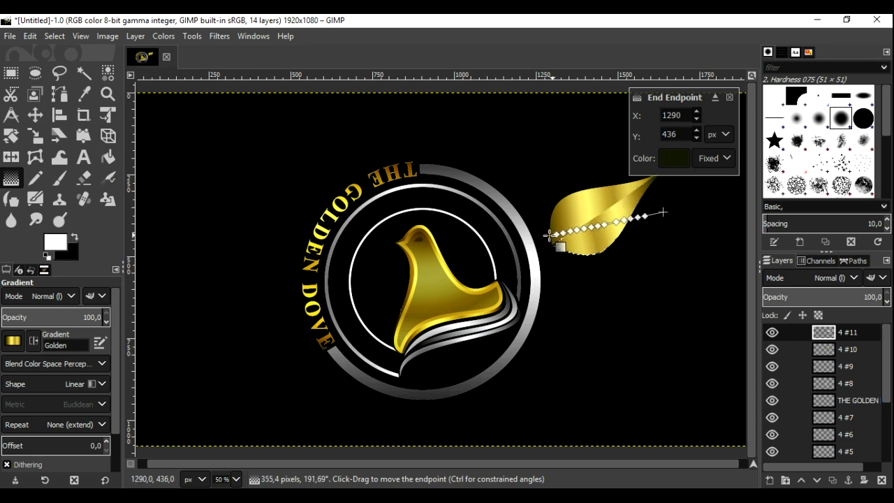
drag(663, 212, 676, 208)
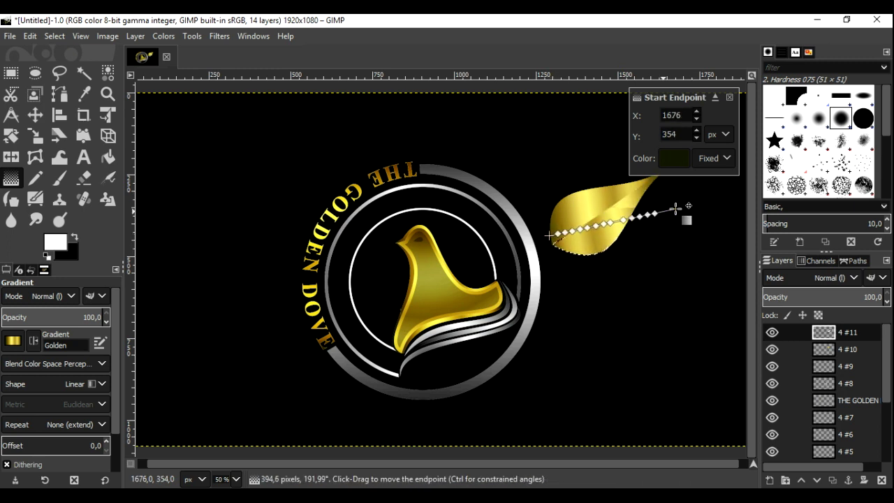
click(40, 118)
click(54, 36)
click(57, 70)
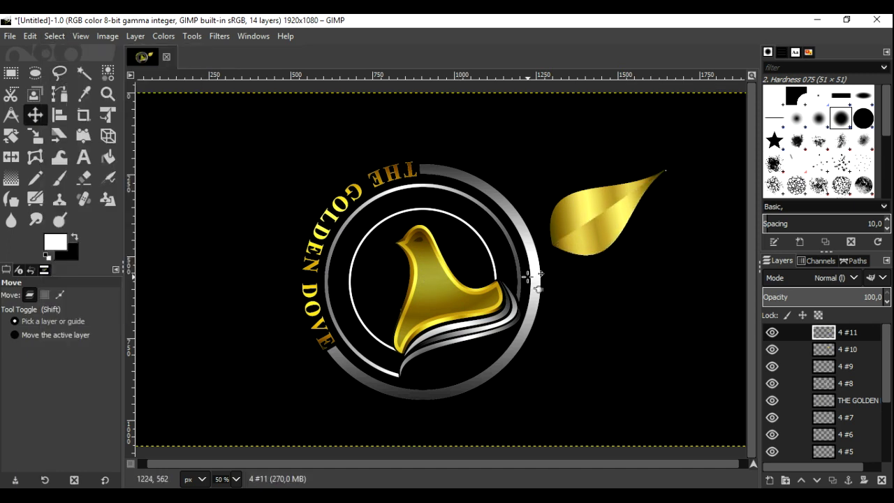
click(136, 36)
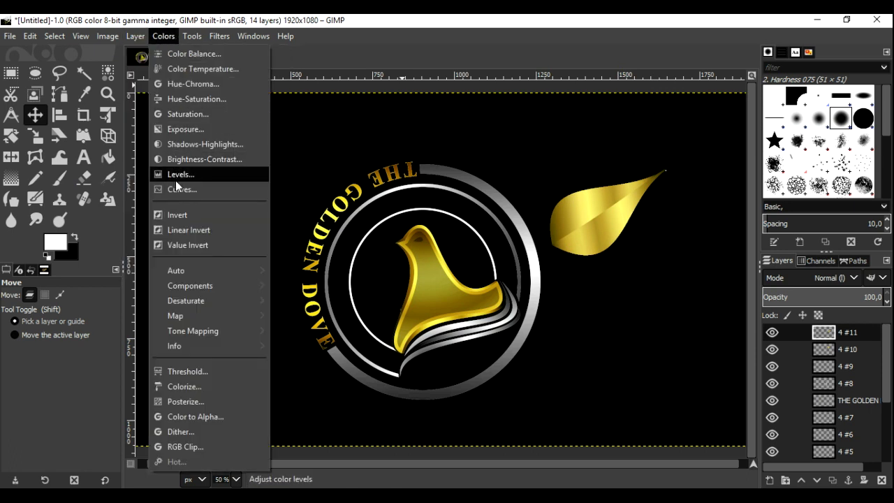
- Apply an S-shaped Curves boost to the lower leaf half on layer 4 #11
click(181, 189)
drag(121, 248, 144, 256)
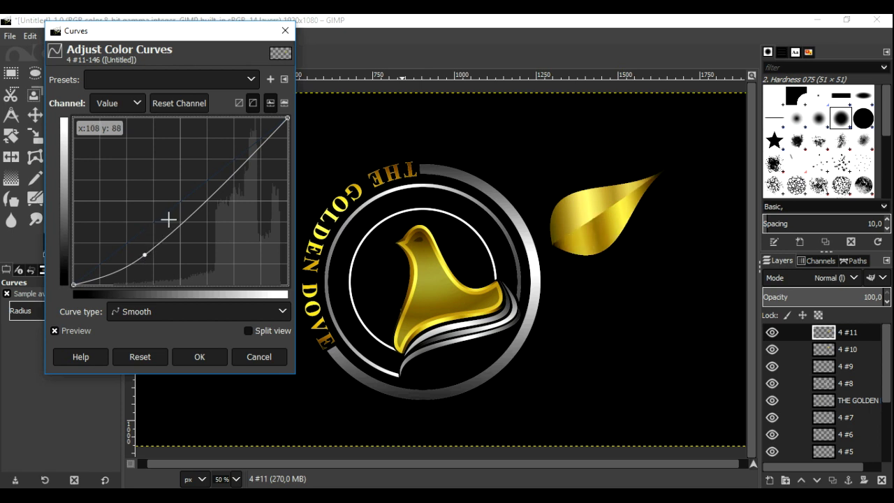
drag(233, 171, 216, 161)
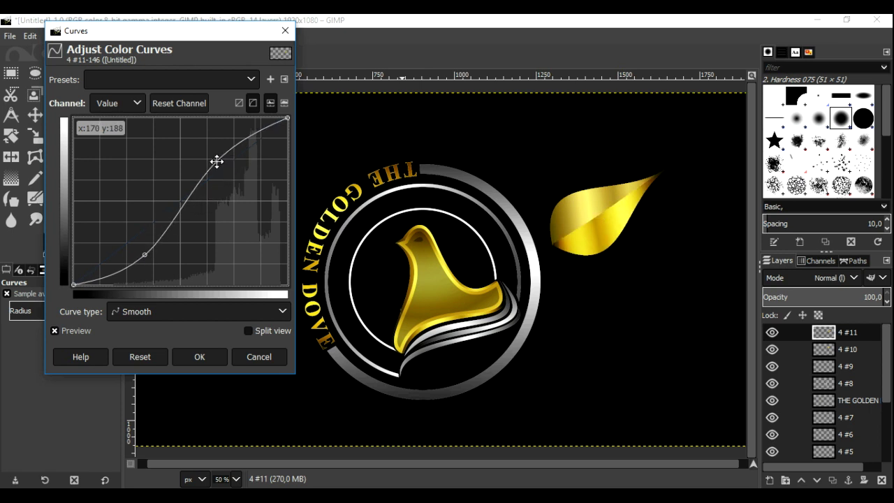
click(197, 356)
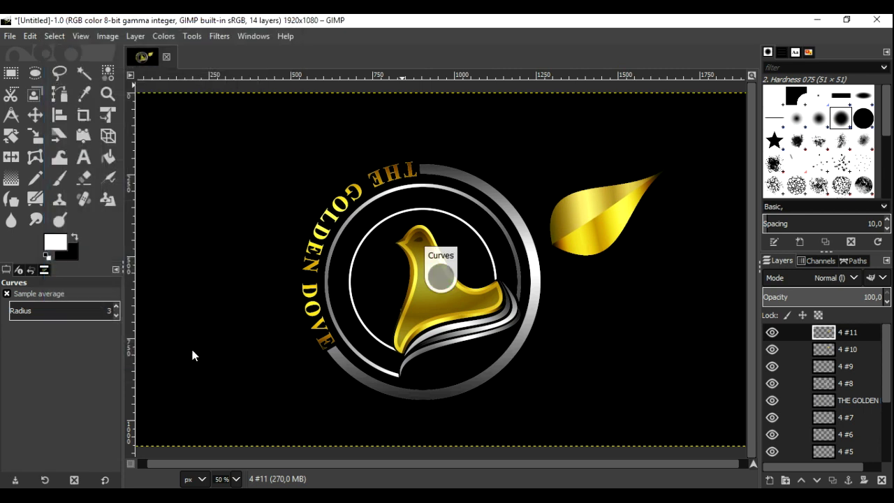
- Give the upper leaf half on layer 4 #10 a matching S-shaped Curves contrast boost
click(822, 352)
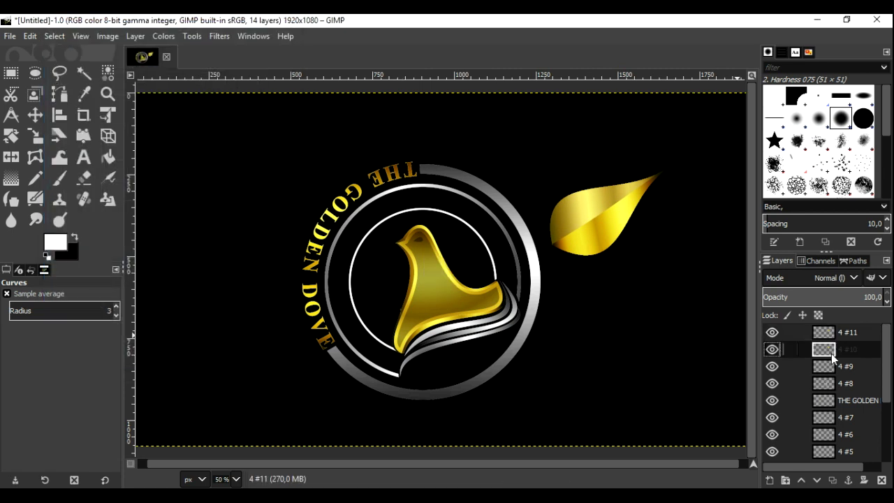
click(160, 36)
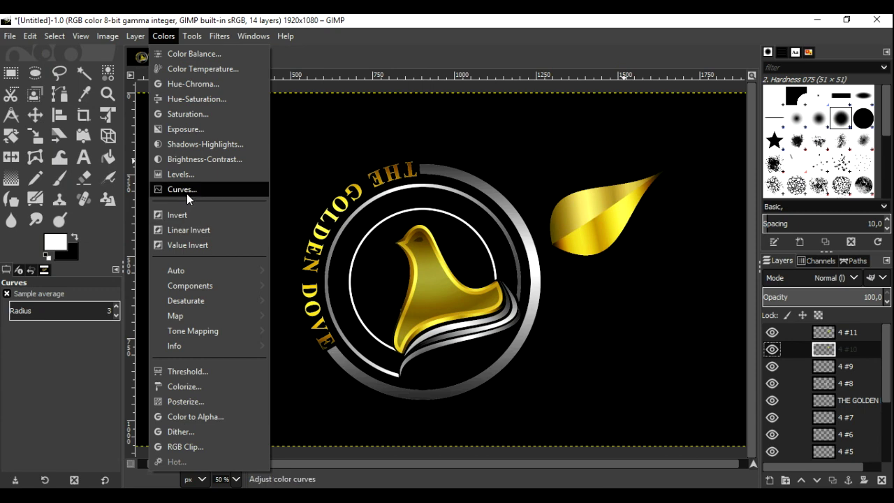
click(187, 190)
drag(133, 241, 152, 253)
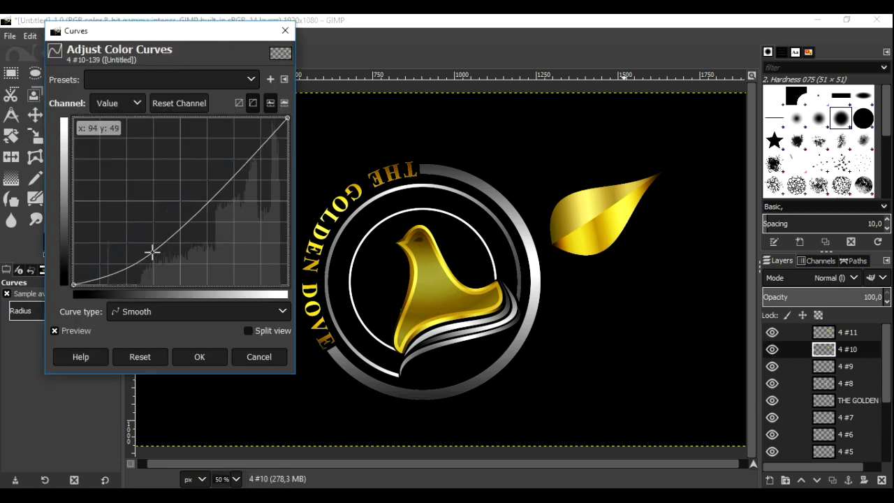
drag(232, 163, 221, 151)
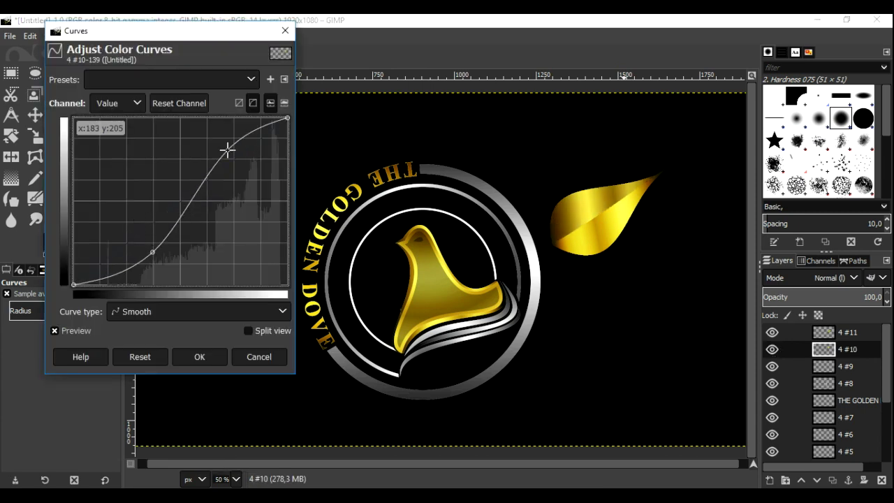
drag(220, 151, 220, 155)
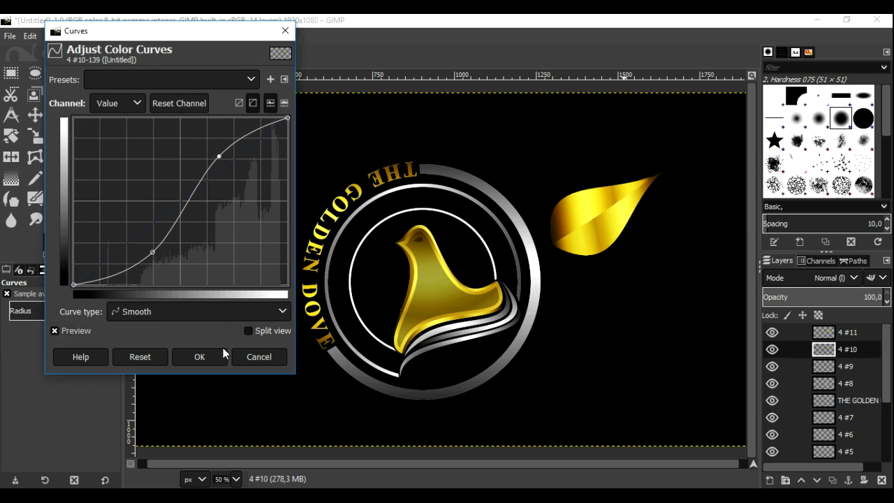
click(222, 354)
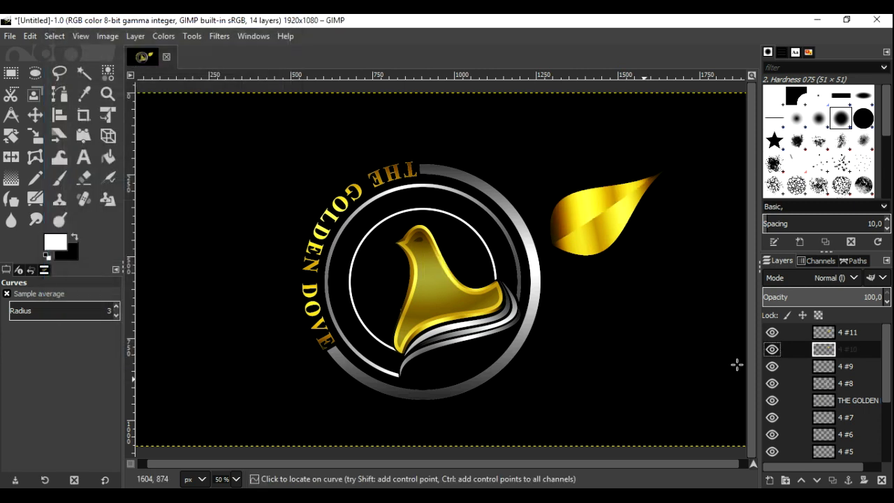
- Merge the top leaf layer down into the layer below and make it visible
right_click(825, 335)
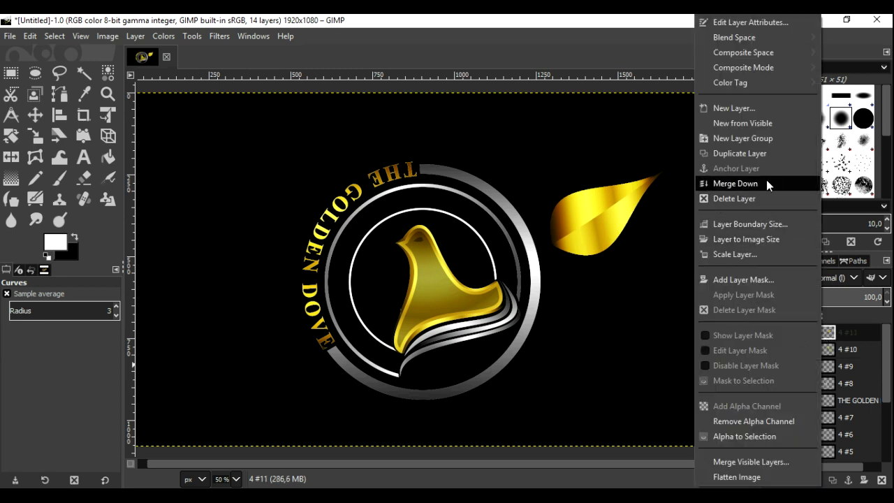
click(745, 183)
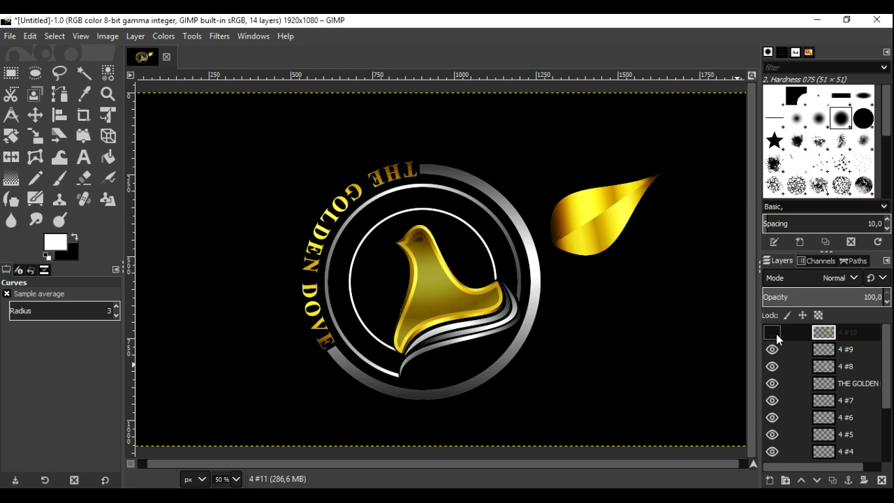
click(772, 333)
- Scale the merged leaf layer to 1774 × 998 and nudge it up toward the ring
click(135, 35)
click(160, 264)
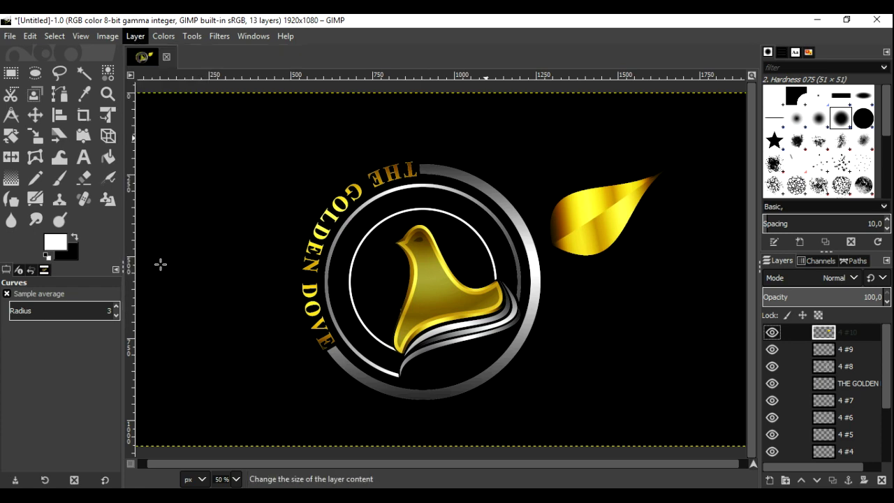
text(1774)
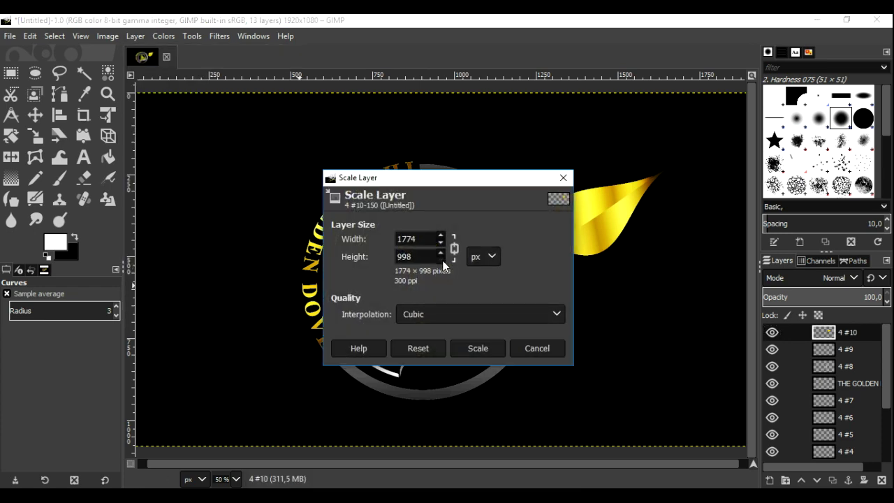
click(470, 345)
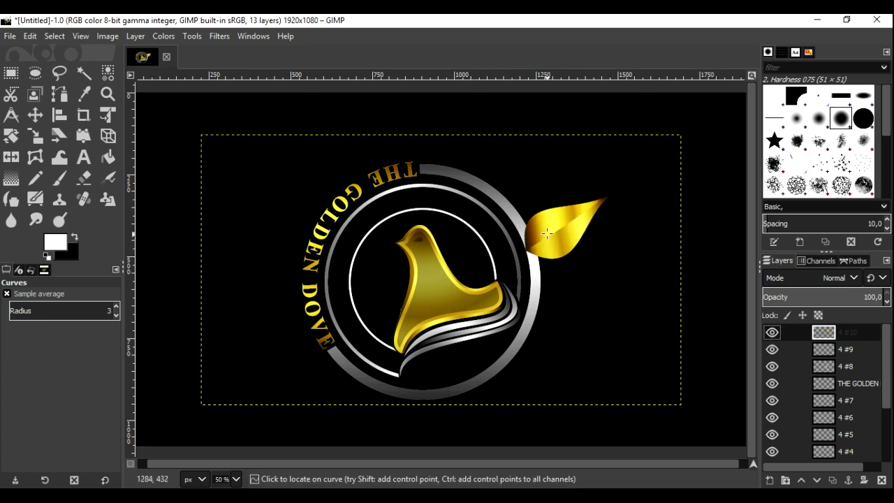
key(m)
drag(537, 231, 600, 195)
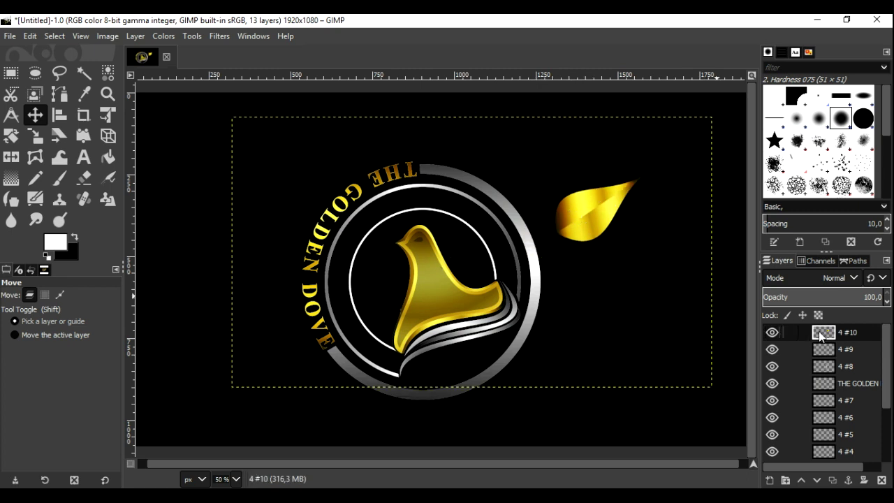
- Duplicate the gold leaf layer, mirror it horizontally, and place it beside the original leaf
click(831, 481)
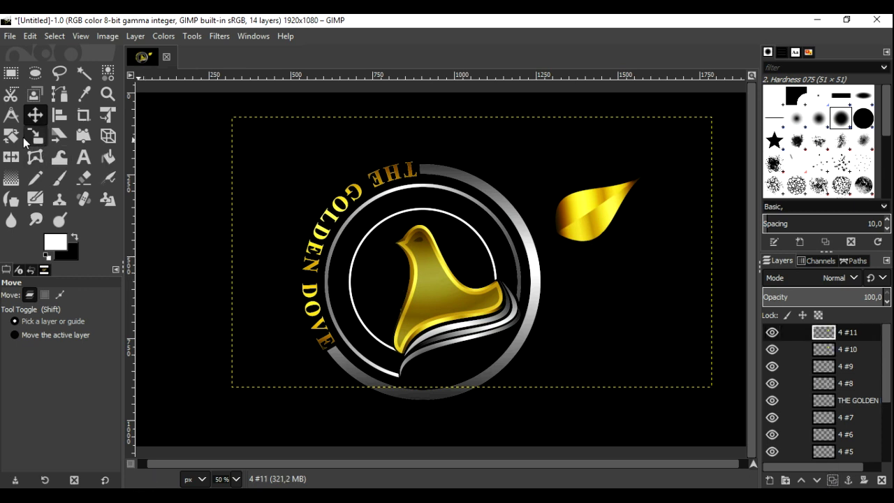
click(11, 157)
click(32, 321)
click(617, 208)
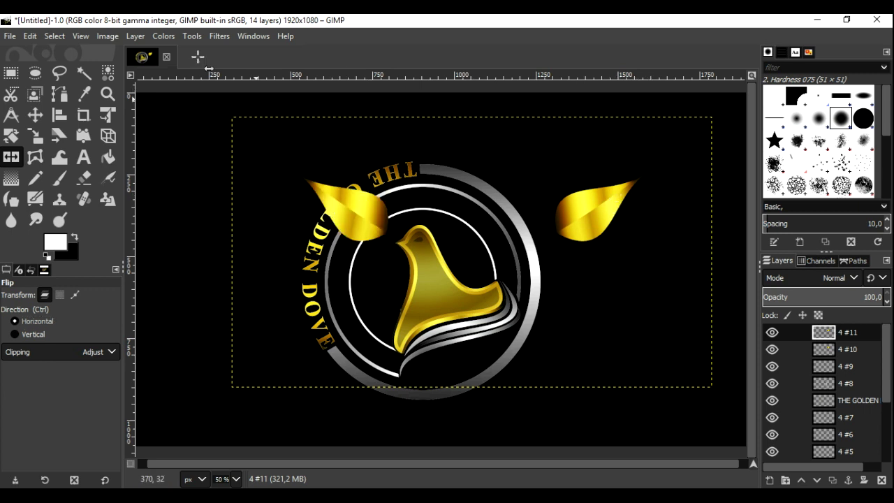
click(35, 115)
drag(364, 223, 543, 220)
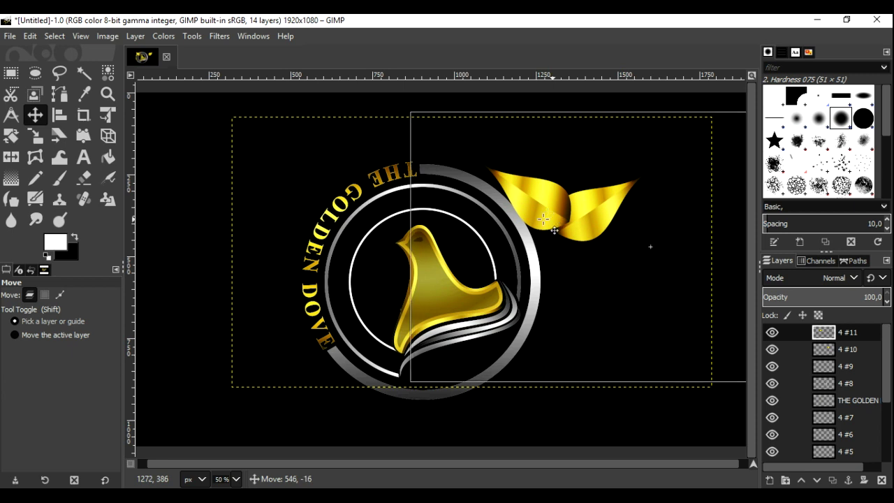
drag(543, 220, 537, 221)
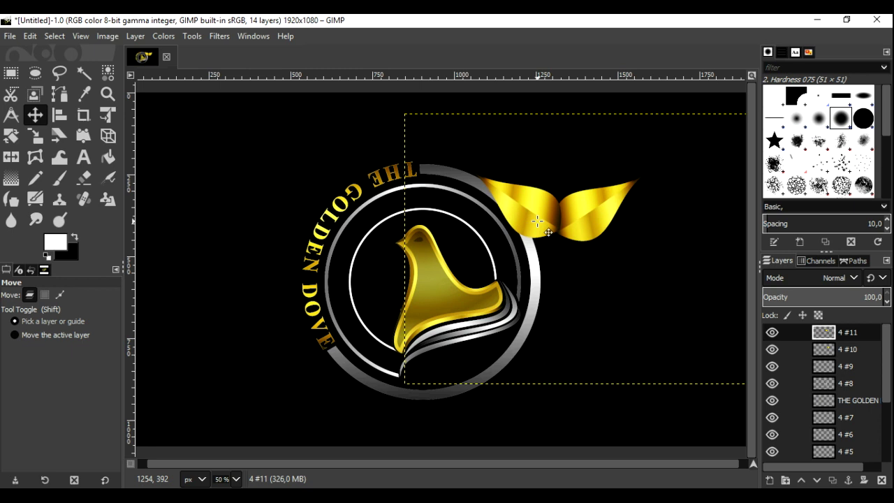
- Rotate the mirrored leaf about 47° upward around the leaves' base
click(14, 138)
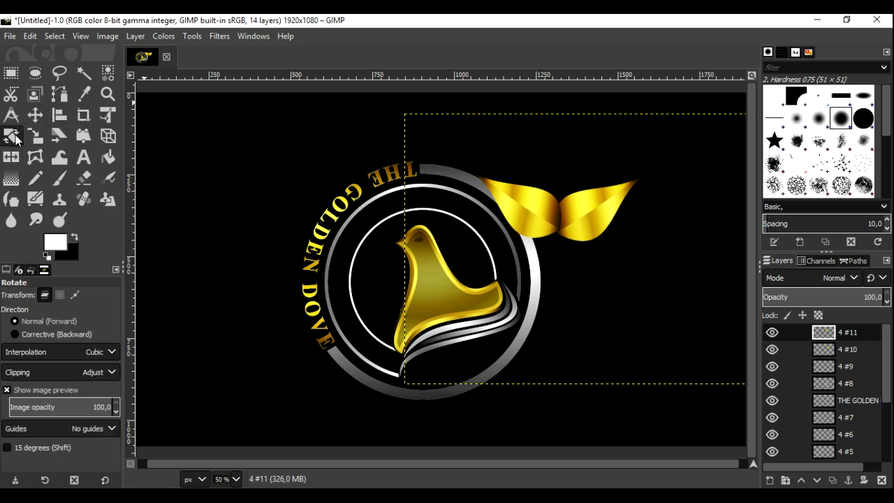
click(772, 333)
click(771, 333)
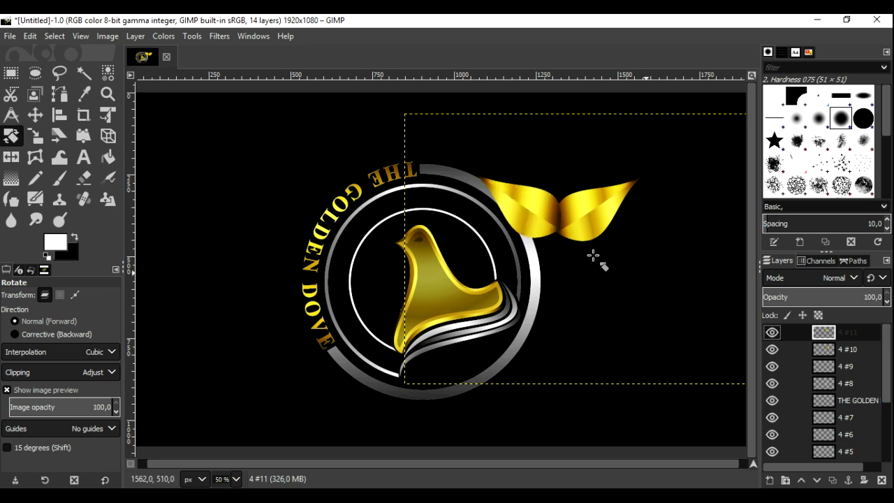
click(560, 228)
drag(621, 253, 560, 228)
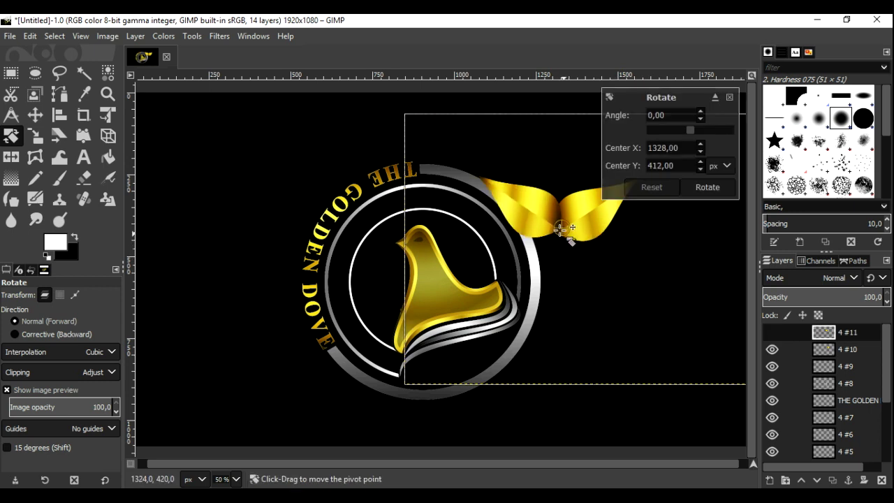
drag(528, 144, 606, 125)
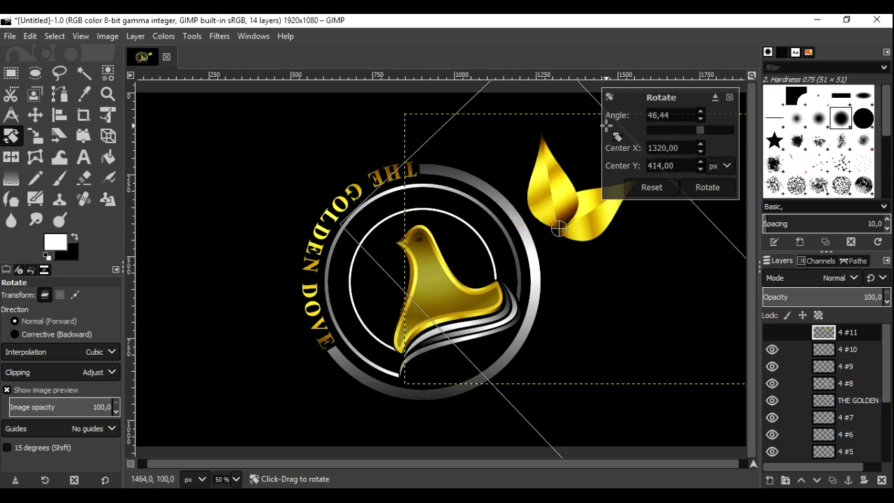
drag(606, 126, 609, 127)
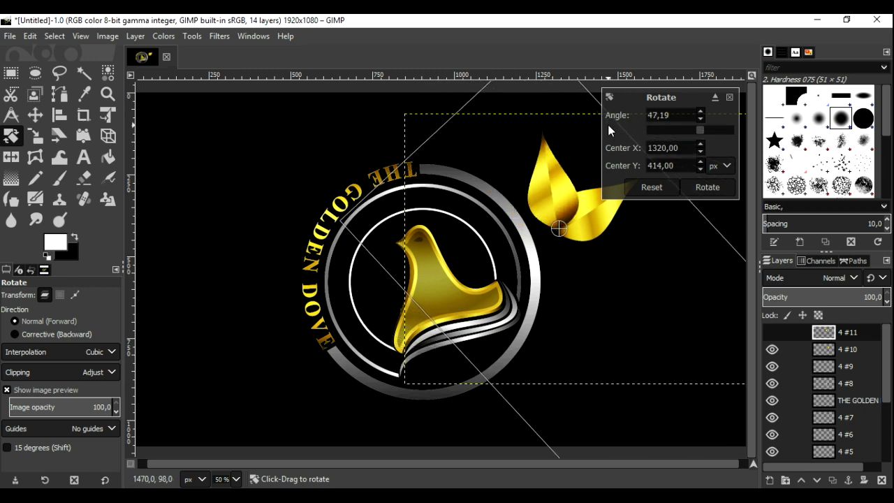
click(699, 188)
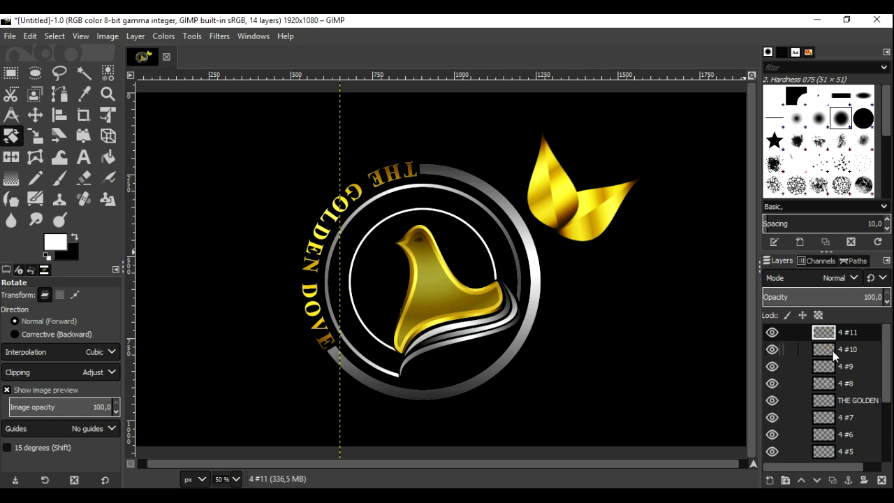
- Stack layer 4 #11 below the other leaf and link it with 4 #10
click(818, 481)
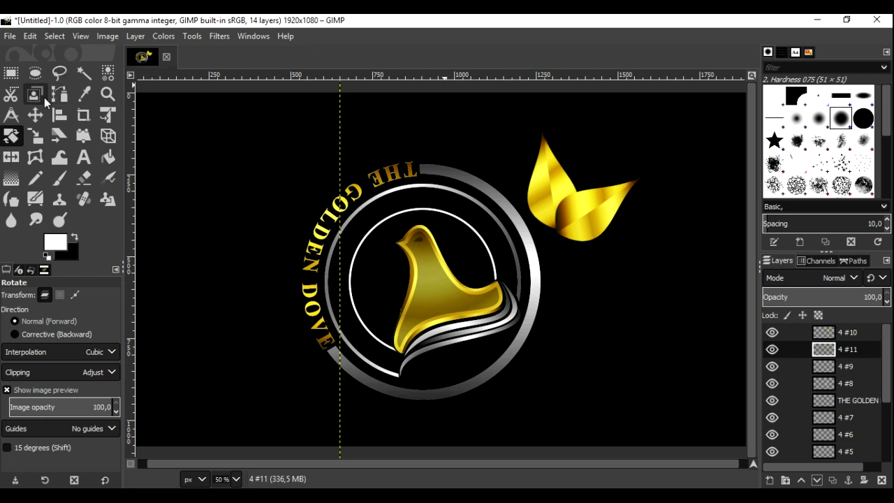
click(35, 115)
drag(556, 191, 556, 194)
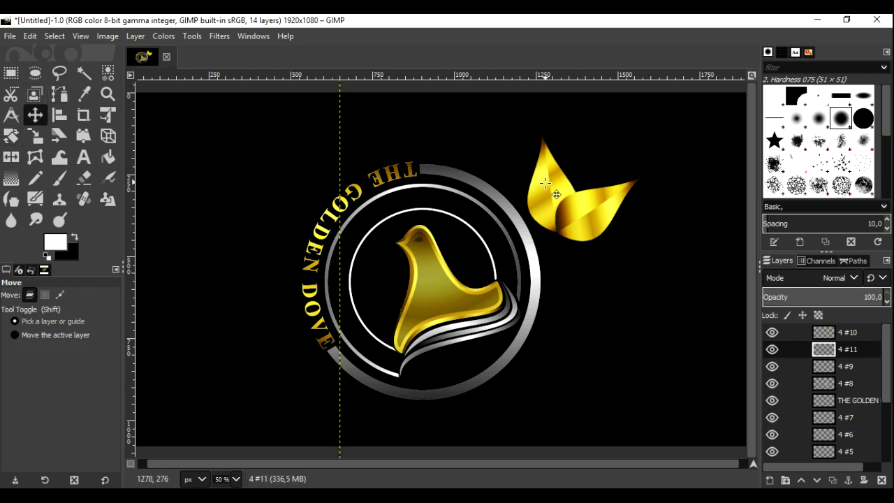
click(790, 333)
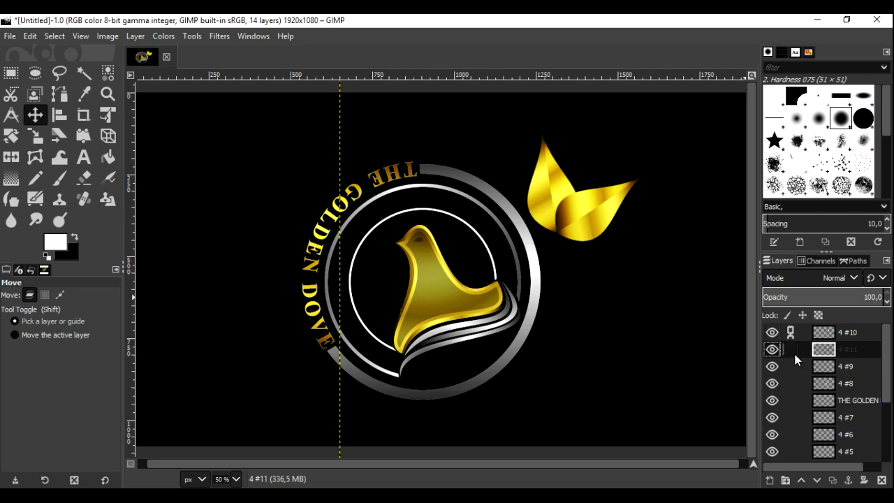
- Delete the stray leaf copy and move the linked leaves onto the ring's upper right
drag(824, 349, 547, 227)
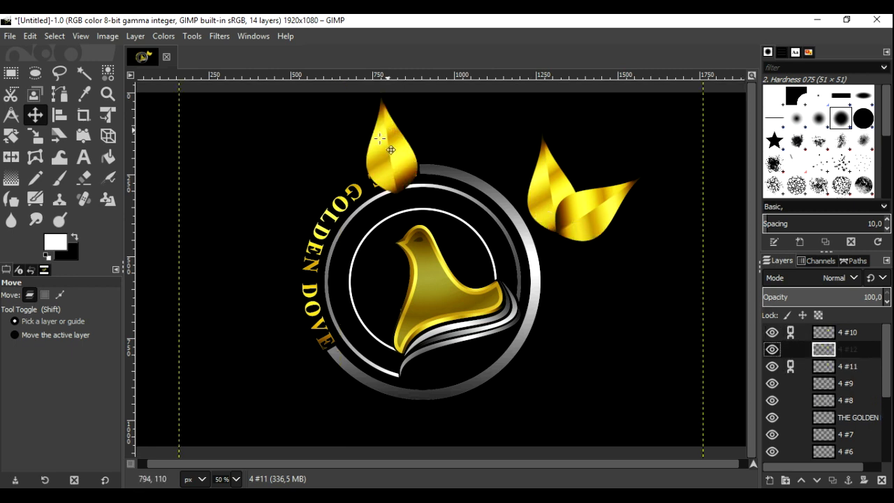
click(881, 480)
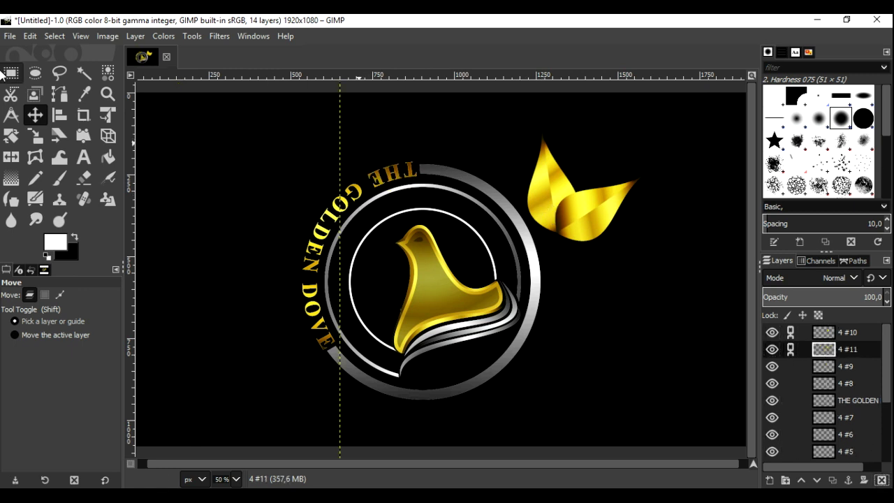
mouse_move(576, 219)
mouse_down()
mouse_move(506, 241)
mouse_move(496, 223)
mouse_move(496, 239)
mouse_up()
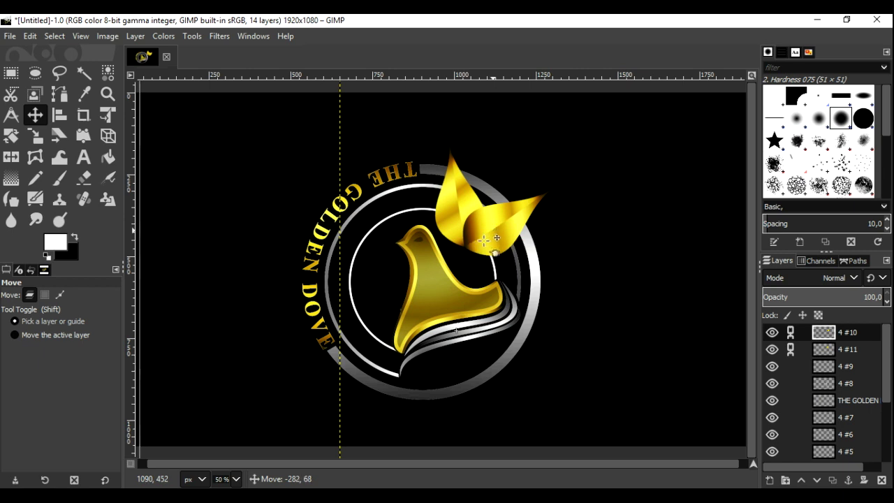
drag(483, 228, 501, 242)
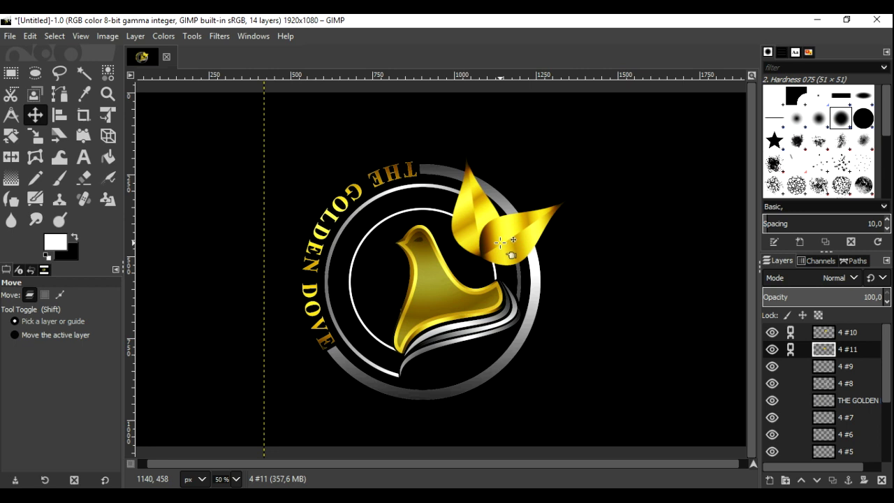
right_click(838, 338)
key(Escape)
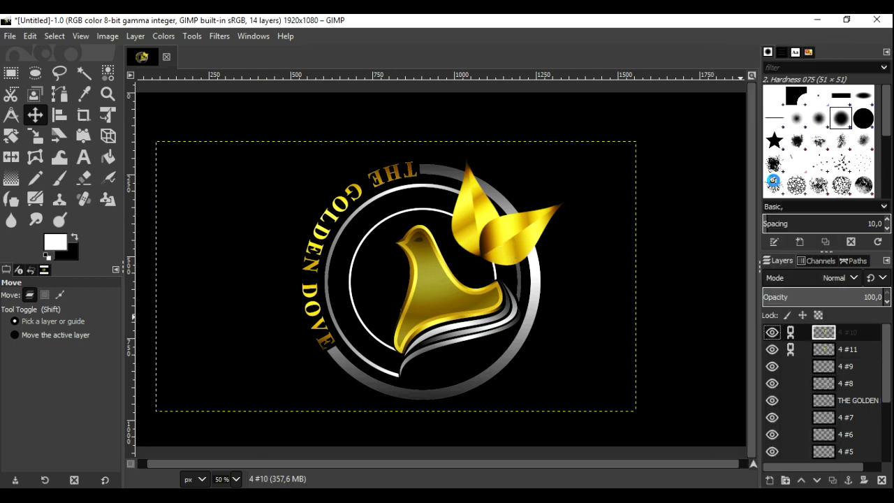
- Fine-tune the linked gold leaves' position so they rest above the dove's head
drag(512, 247, 529, 246)
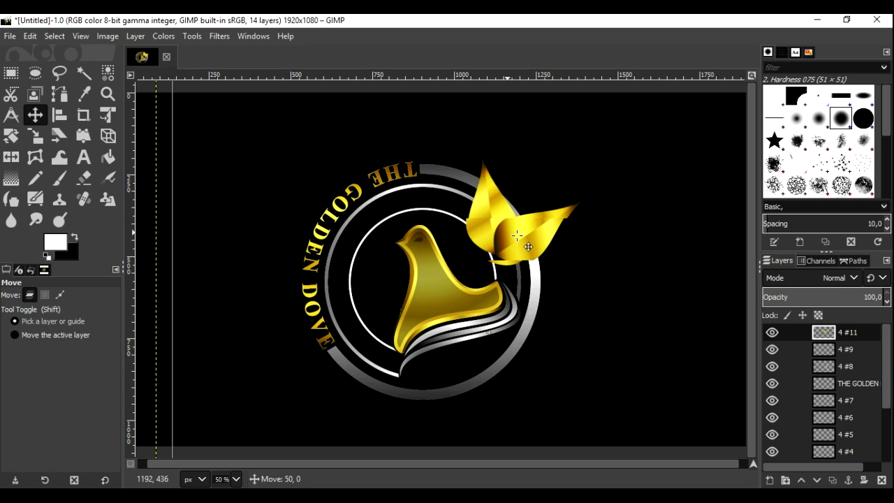
mouse_move(529, 246)
mouse_down()
mouse_move(532, 234)
mouse_move(544, 239)
mouse_up()
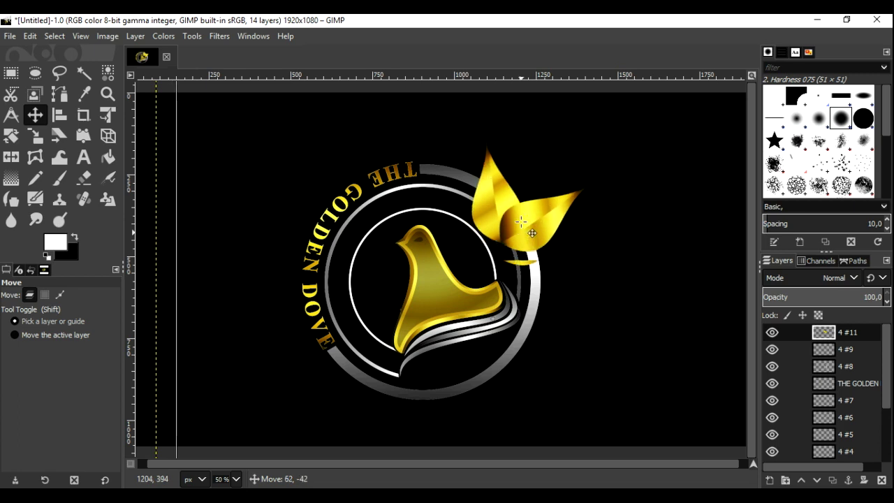
drag(544, 240, 513, 255)
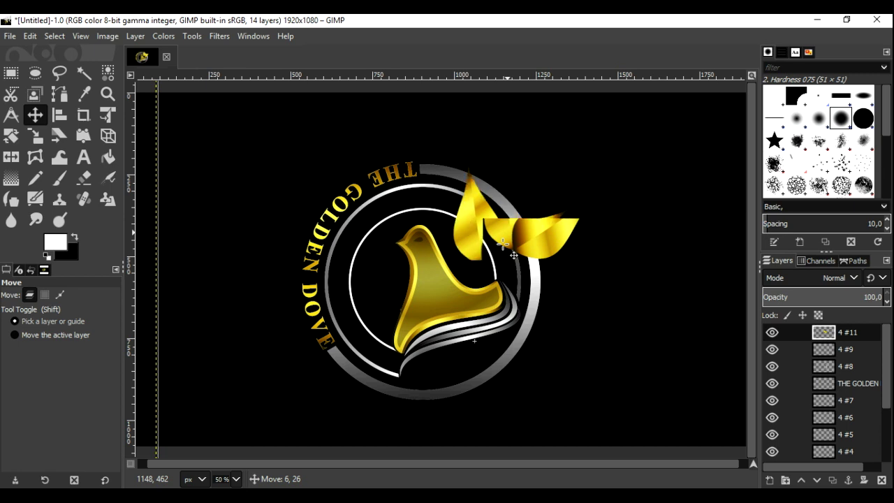
drag(514, 243, 514, 241)
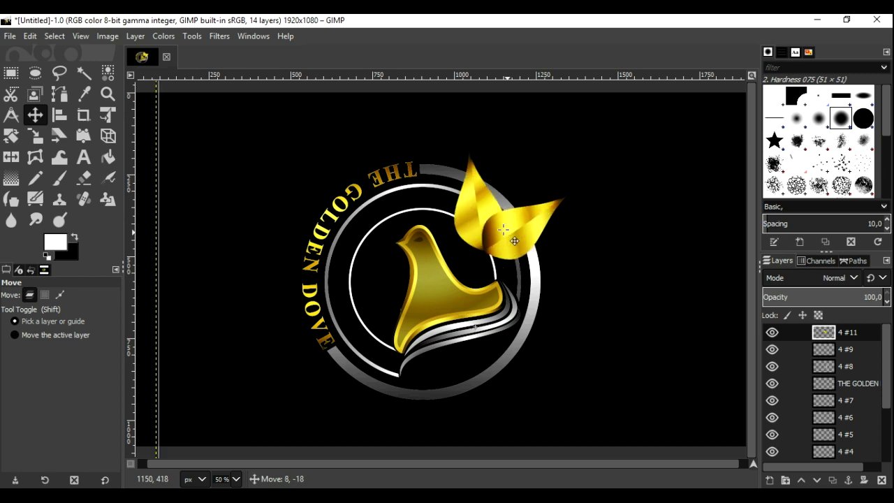
drag(514, 241, 514, 244)
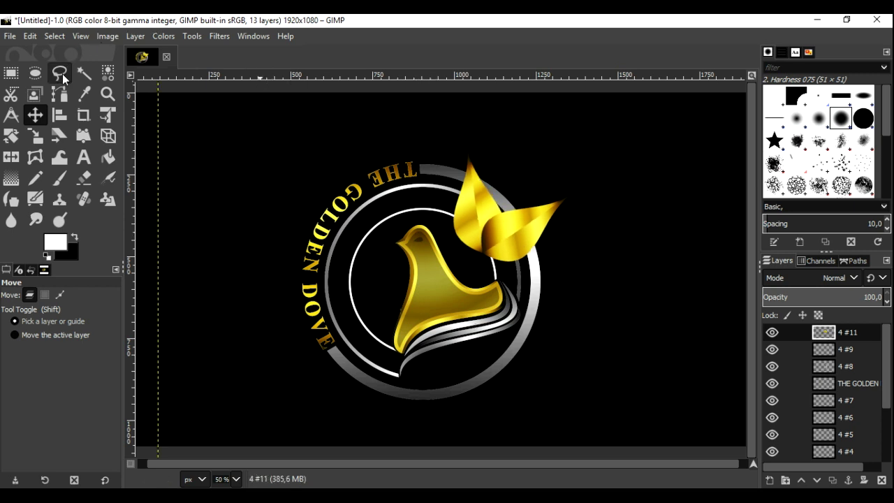
- Start a path around the gold leaves, shaping anchors along the leaf edges
click(59, 95)
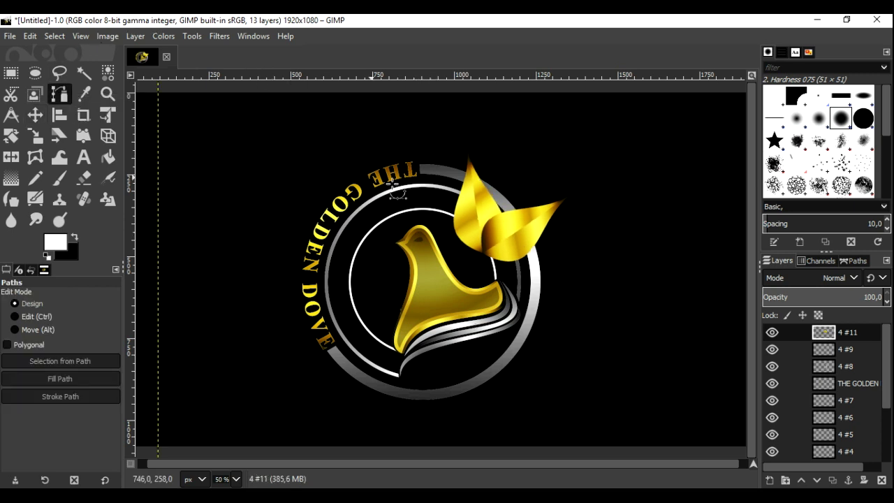
click(464, 150)
drag(479, 257, 533, 253)
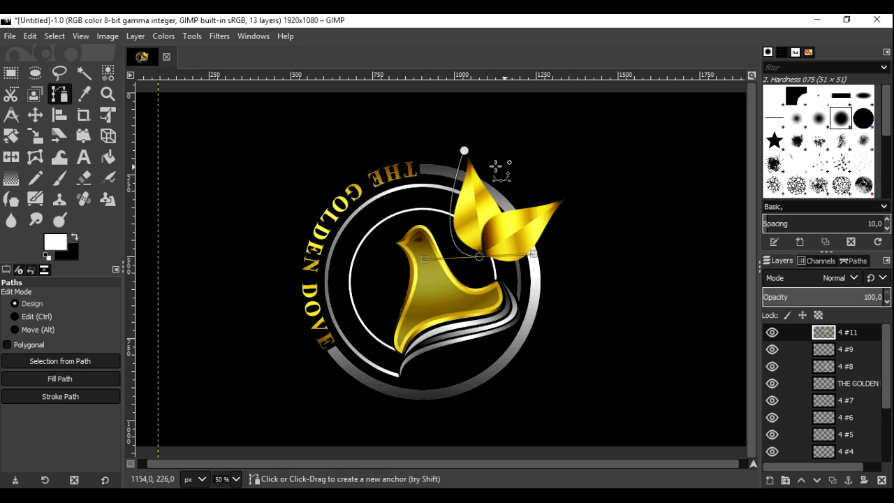
drag(469, 165, 468, 171)
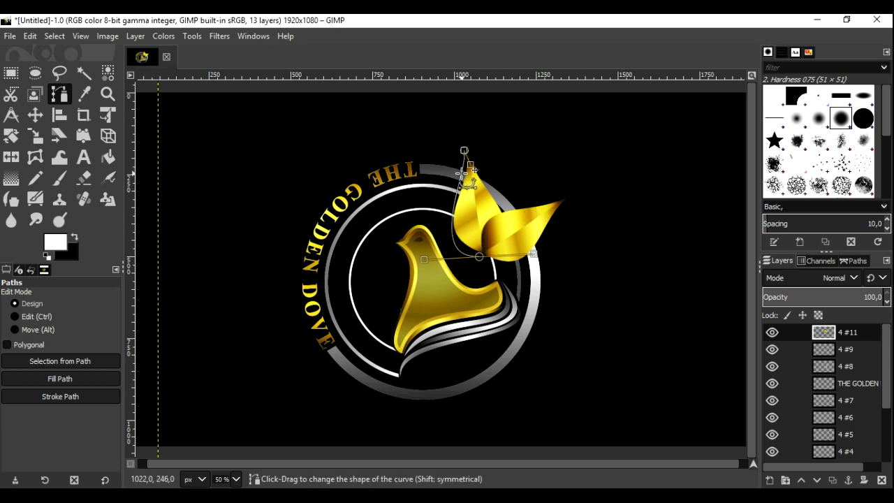
drag(426, 259, 419, 238)
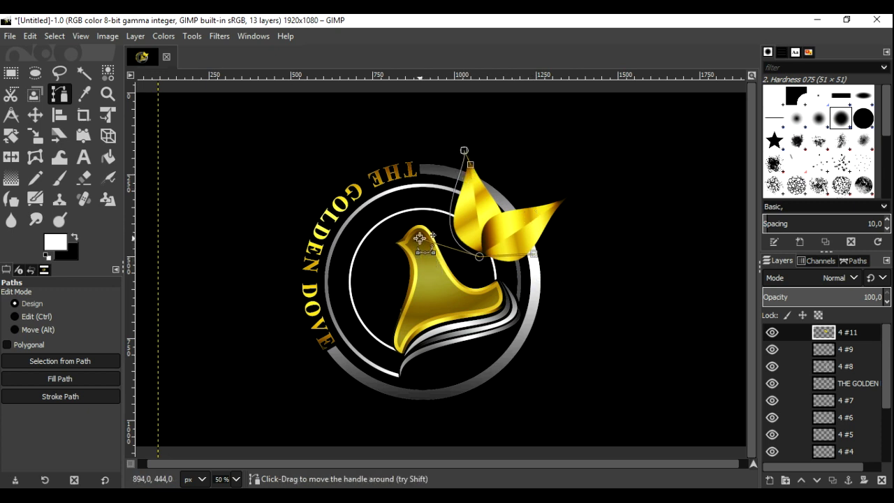
drag(470, 164, 474, 174)
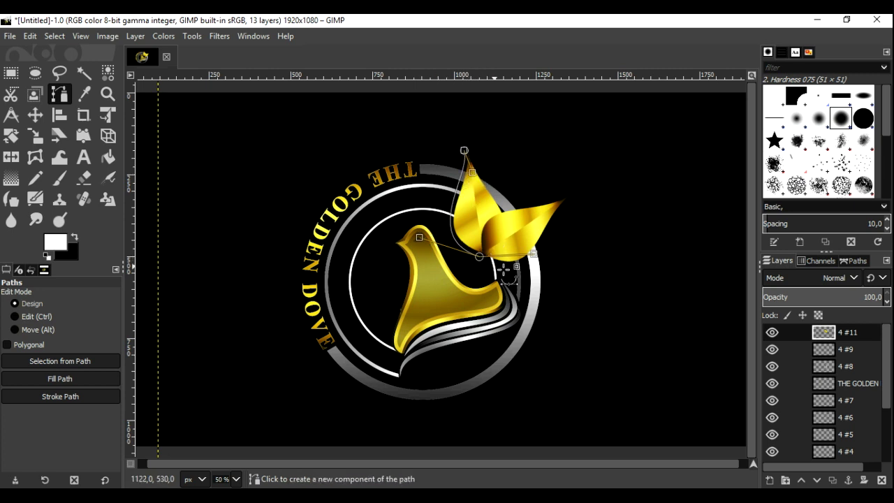
click(576, 198)
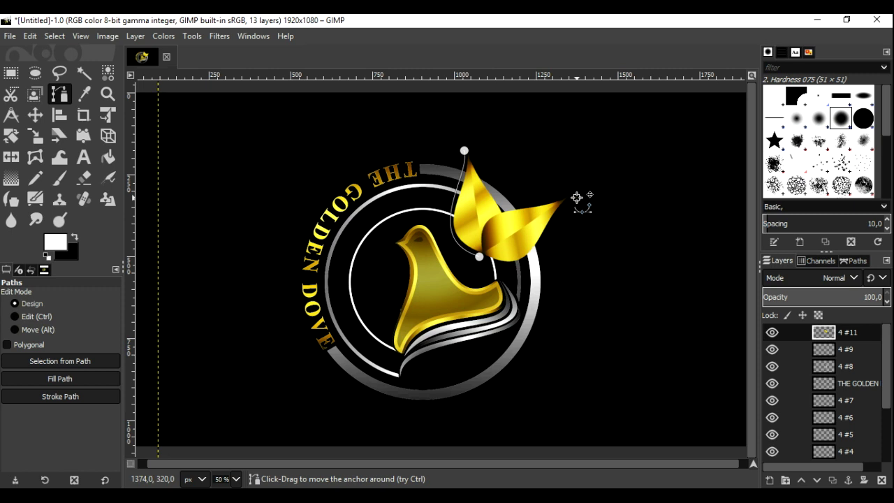
ctrl+shift+click(576, 197)
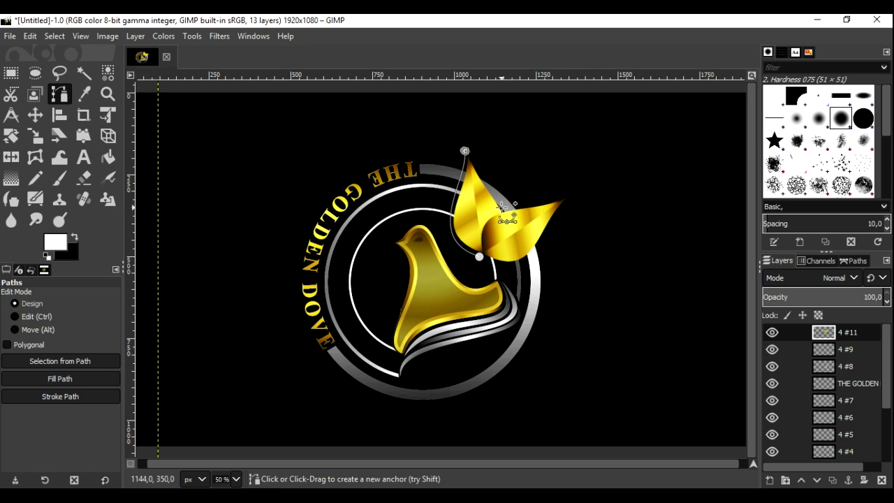
- Close the leaf outline path, refine its curves, and convert it to a selection
click(580, 197)
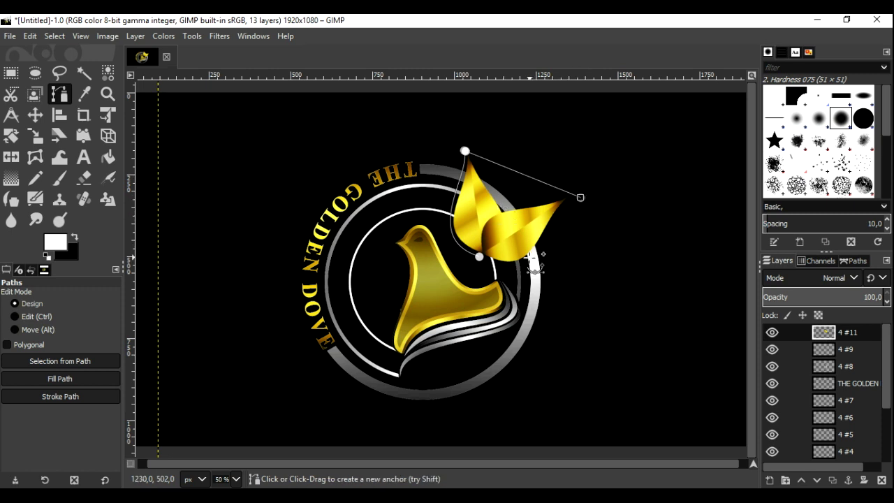
ctrl+click(480, 256)
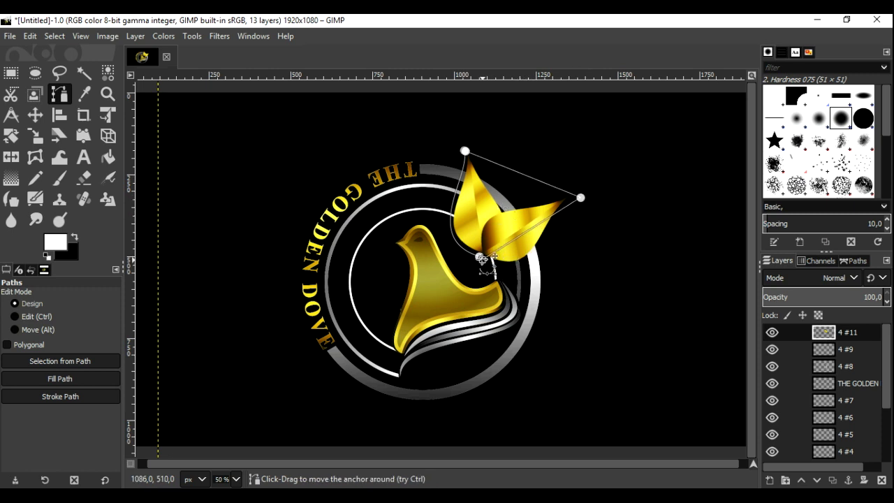
drag(513, 237, 534, 259)
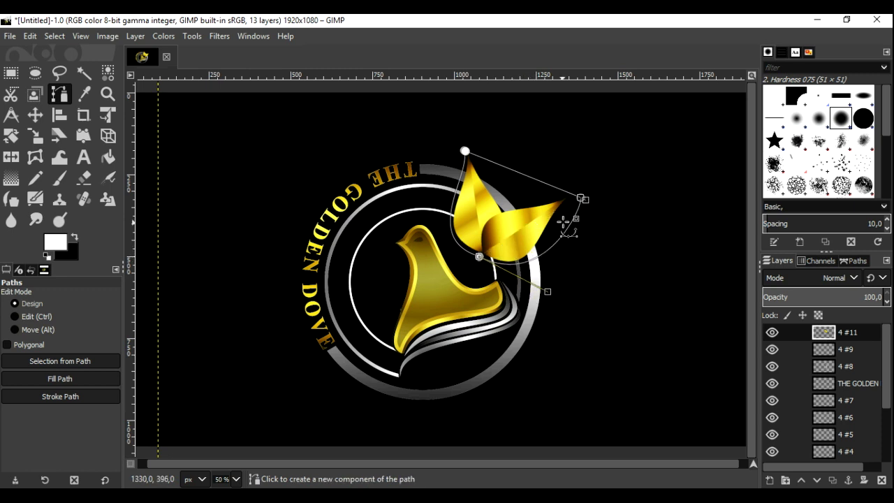
drag(571, 211, 555, 219)
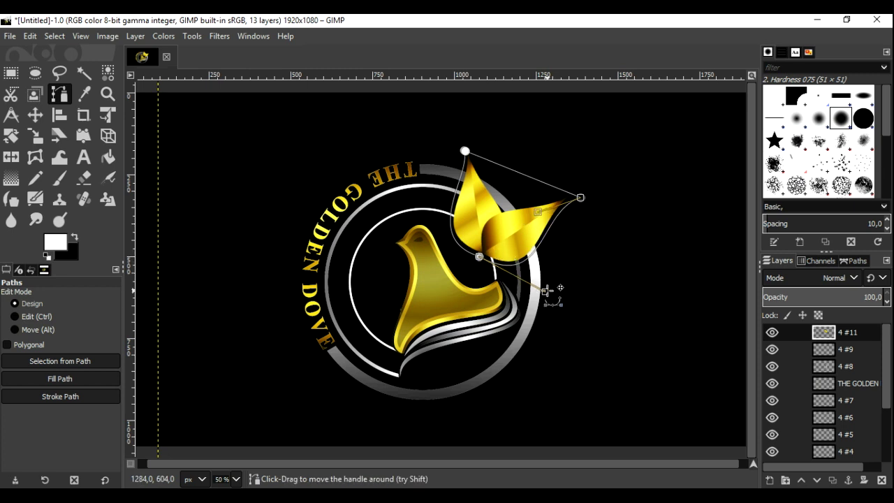
drag(547, 290, 547, 289)
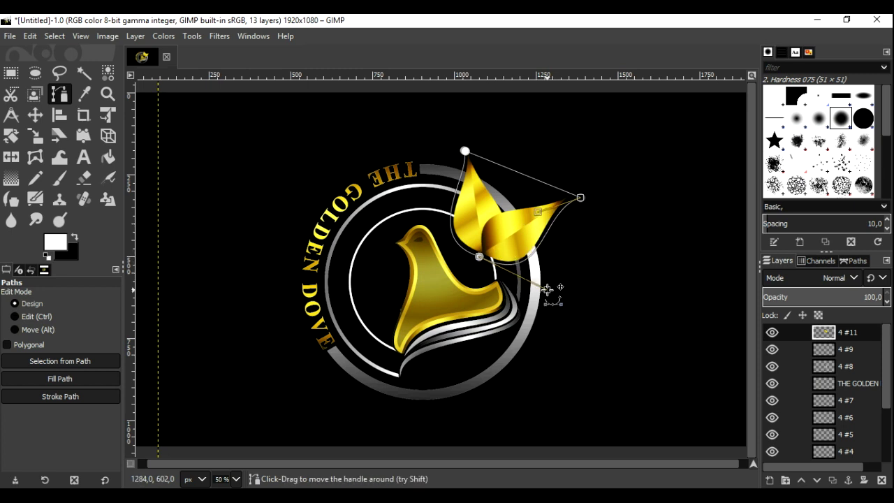
click(74, 361)
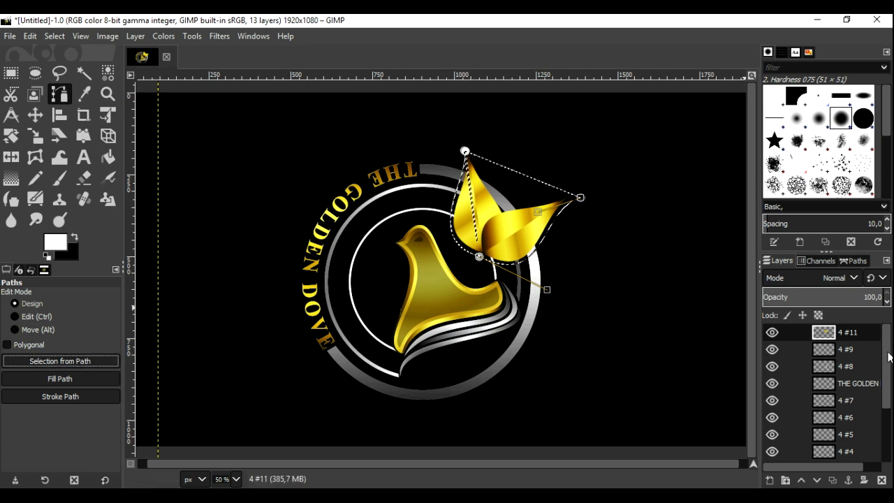
- Cut the leaf-shaped area out of ring layers 4 #5 and 4 #6
drag(888, 356, 885, 393)
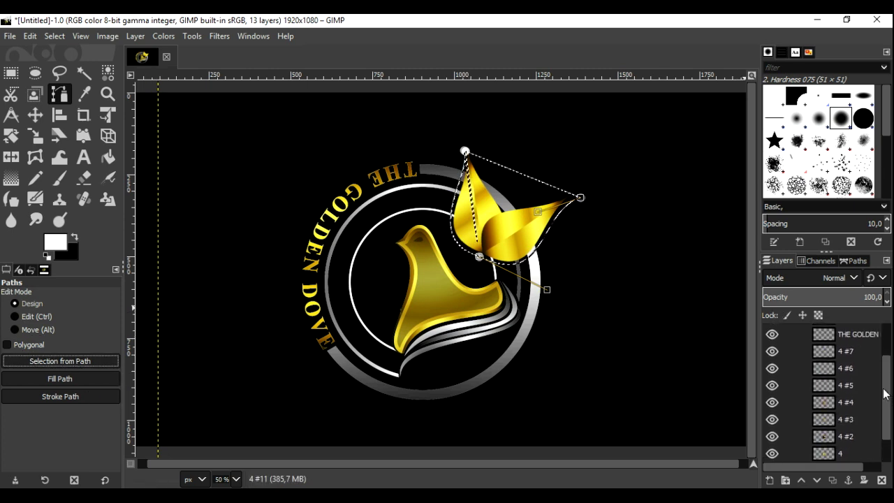
click(772, 419)
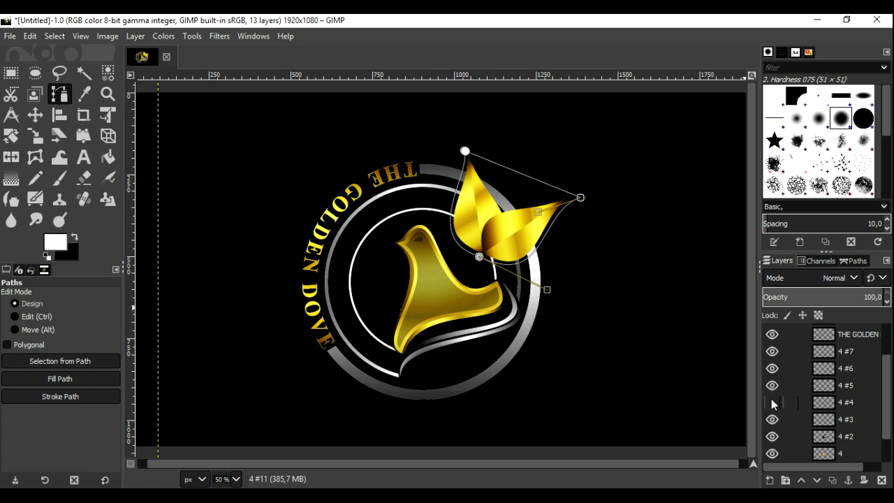
click(771, 398)
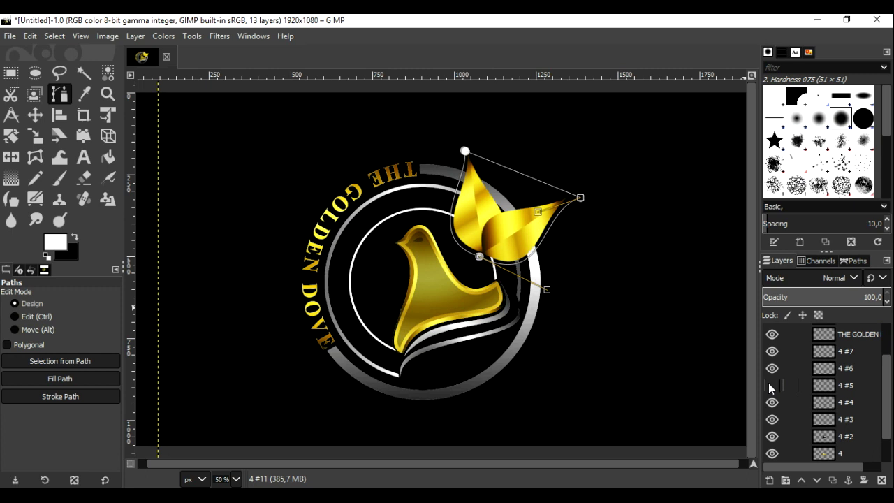
click(770, 385)
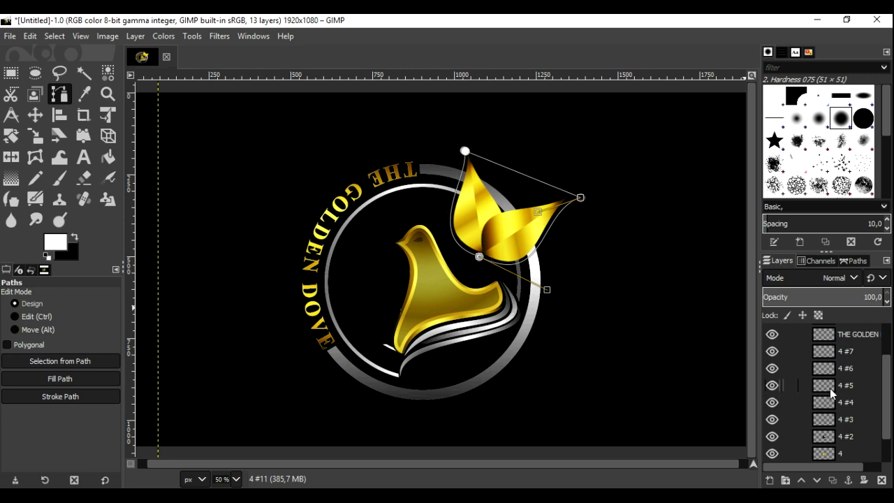
alt+click(824, 385)
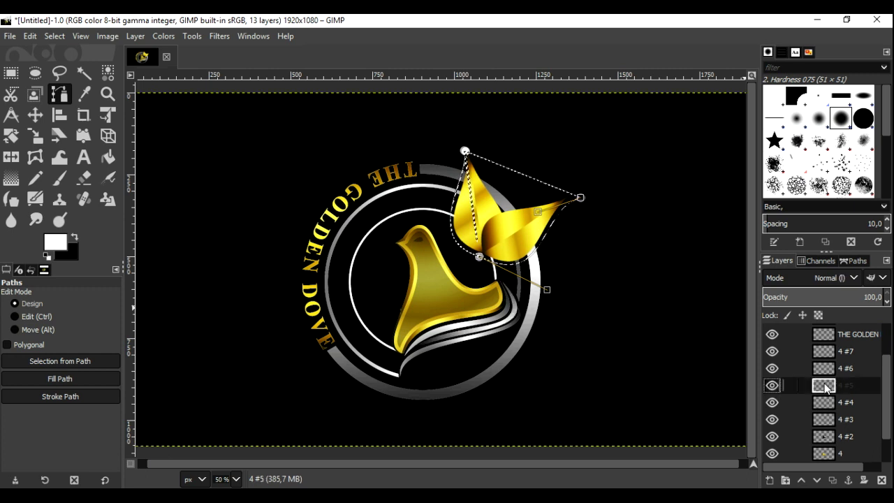
click(30, 35)
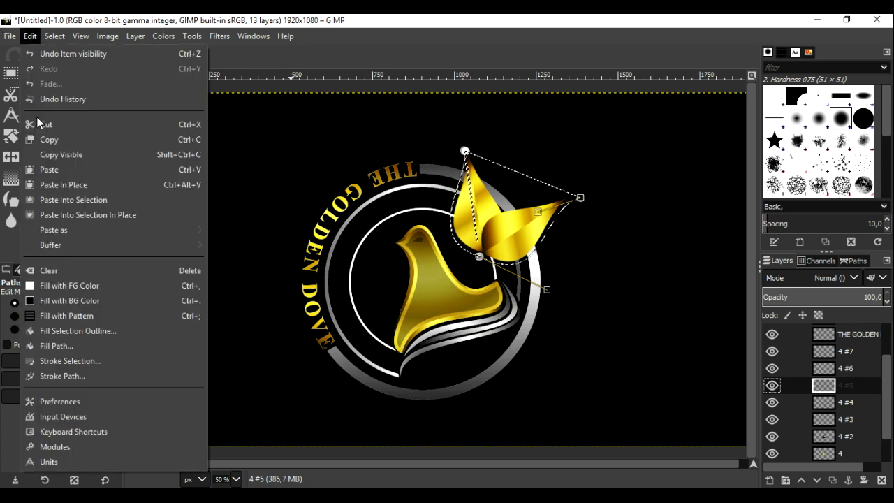
click(51, 126)
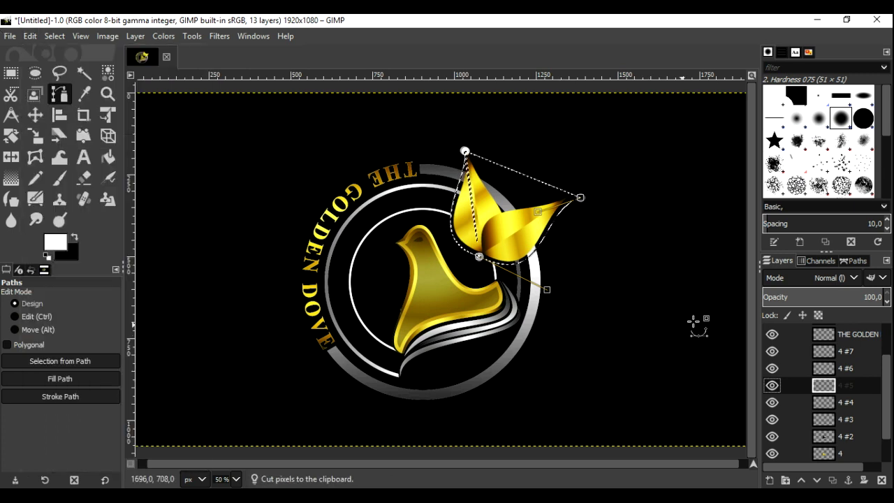
click(771, 368)
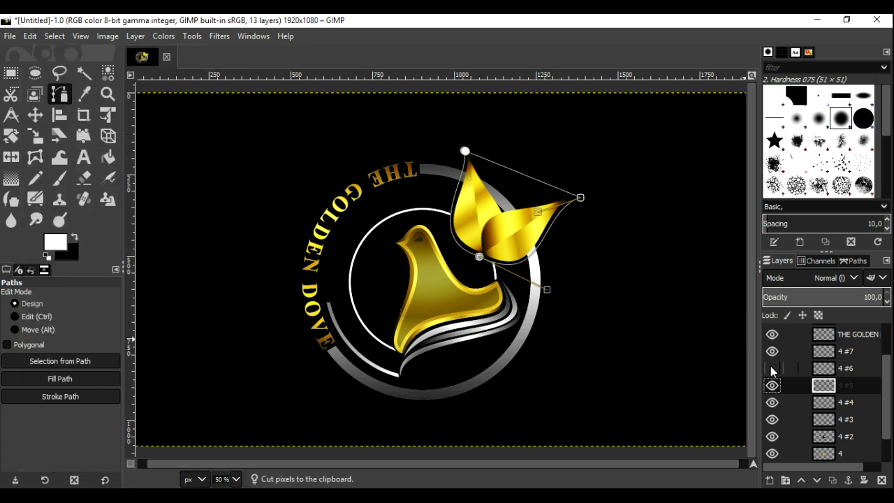
click(771, 368)
click(823, 368)
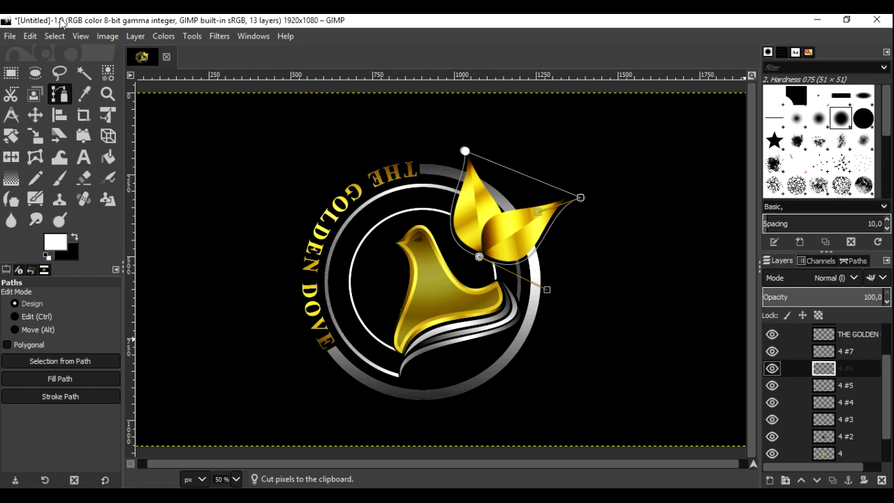
click(30, 36)
click(84, 124)
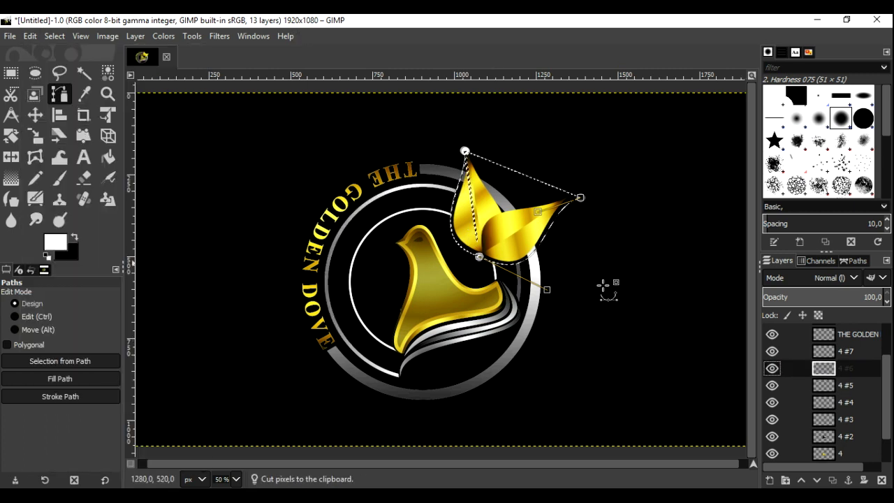
click(772, 351)
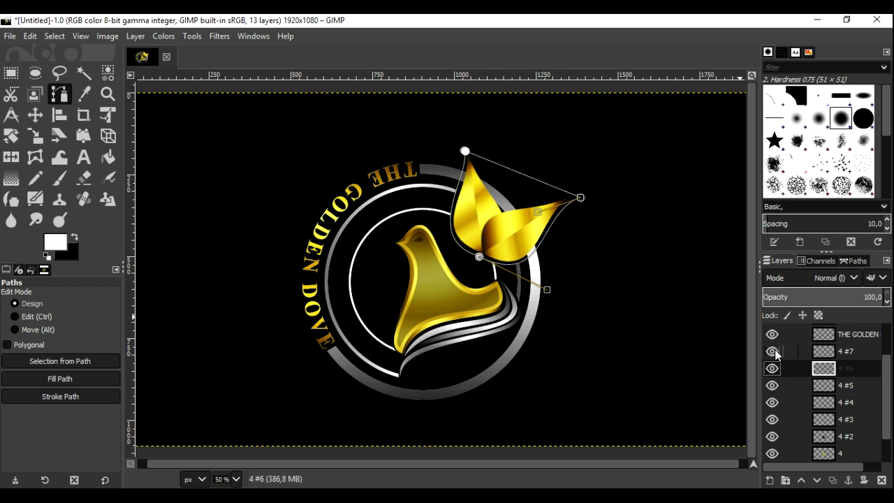
- Cut the leaf-shaped area out of ring layer 4 #8, then clear the selection
click(772, 334)
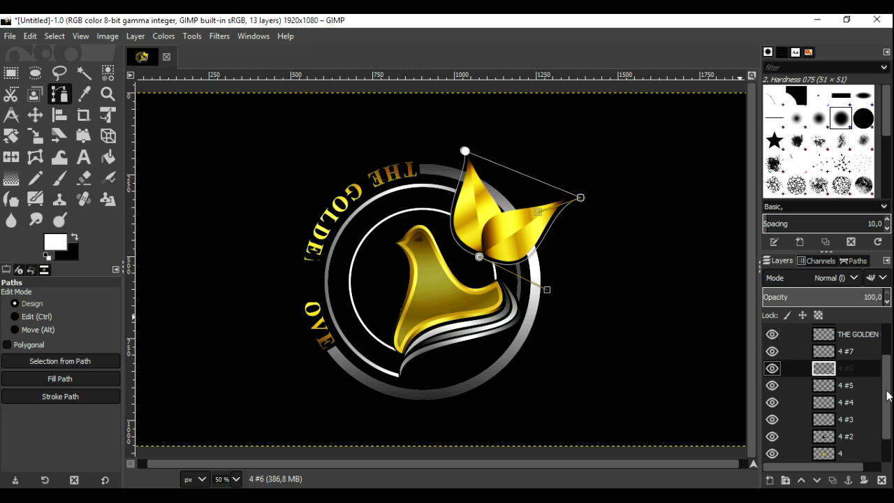
scroll(888, 395, up, 3)
click(772, 366)
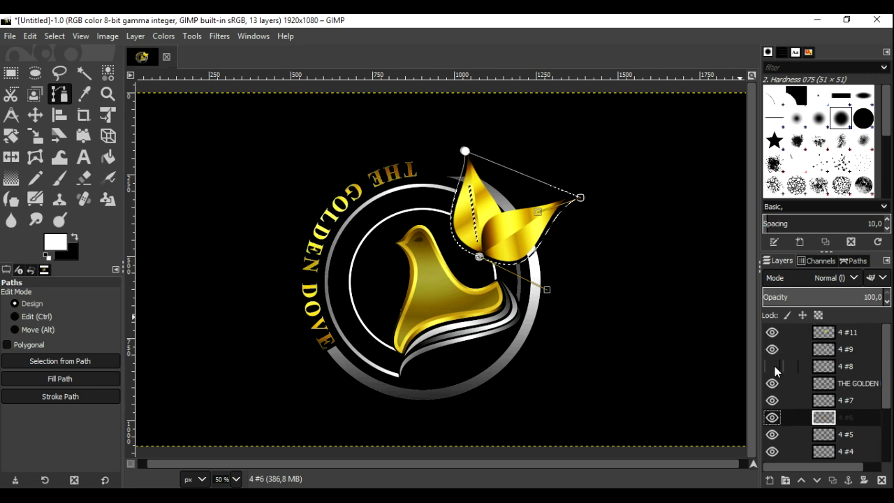
click(771, 366)
click(824, 366)
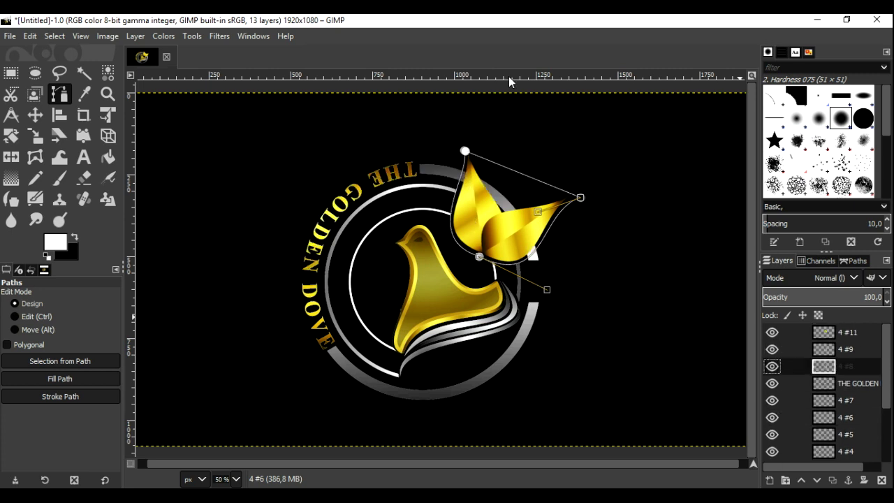
click(30, 35)
click(52, 128)
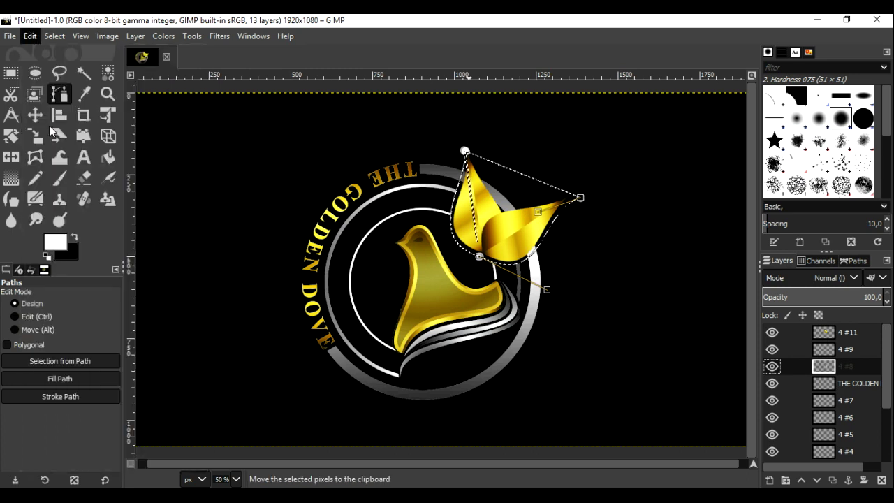
click(50, 36)
click(60, 66)
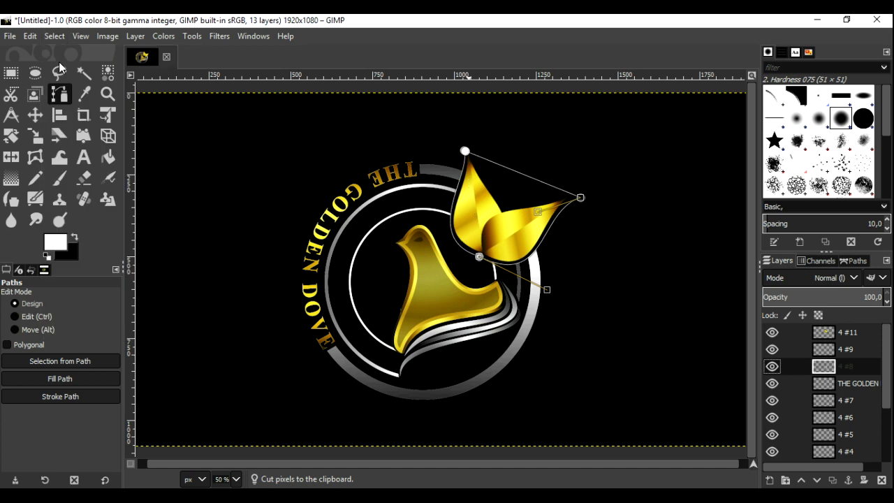
click(36, 117)
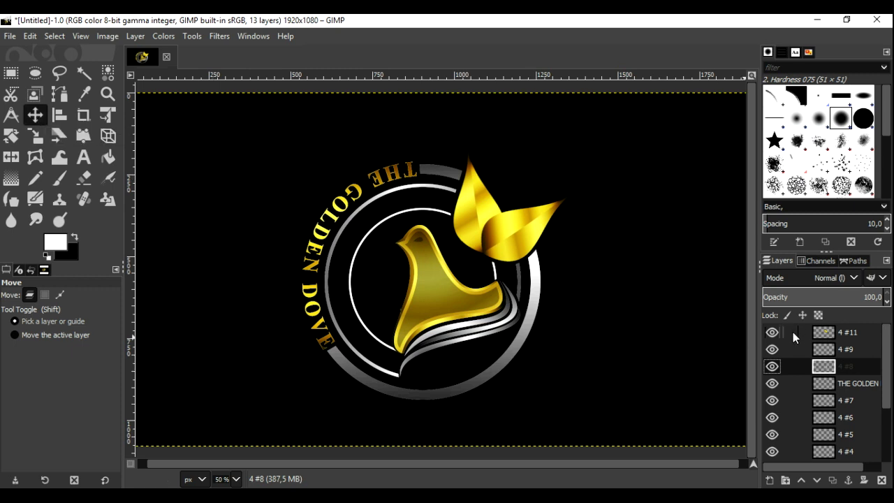
- Raise layer 4 #8 above 4 #9, link layers 4 and 4 #1, and shift the emblem up
drag(793, 355, 792, 369)
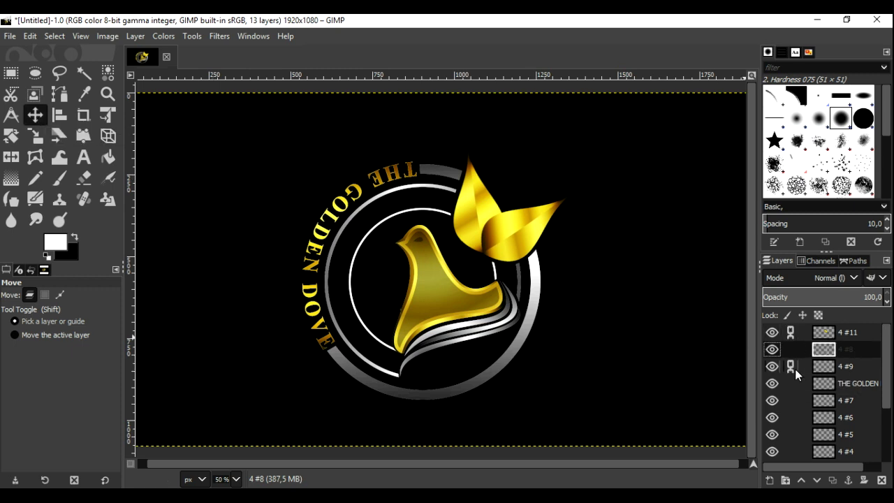
scroll(825, 354, down, 2)
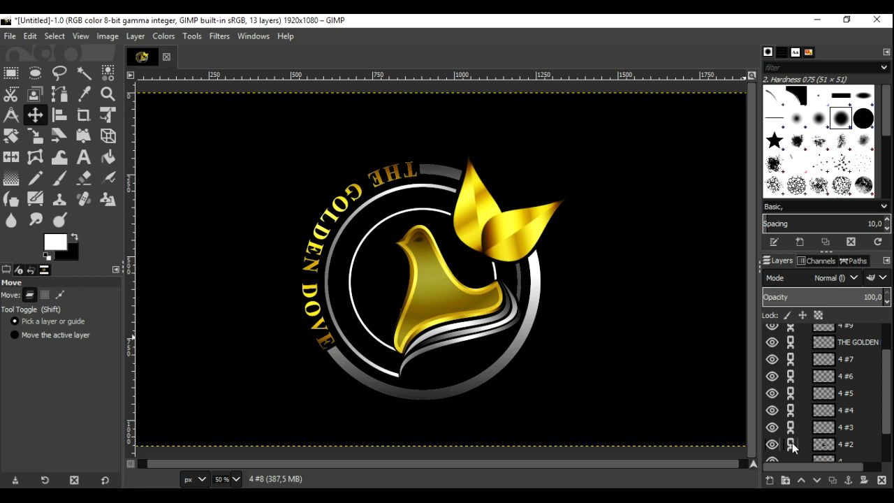
scroll(890, 451, down, 3)
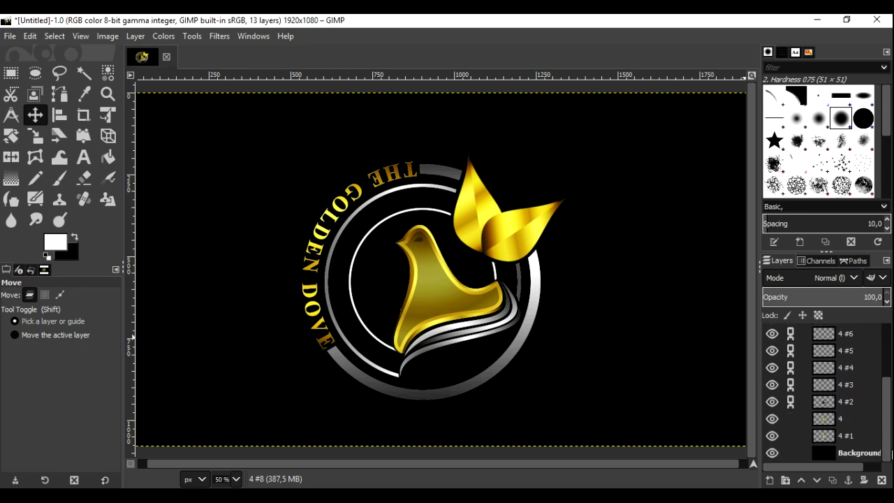
click(791, 422)
click(791, 434)
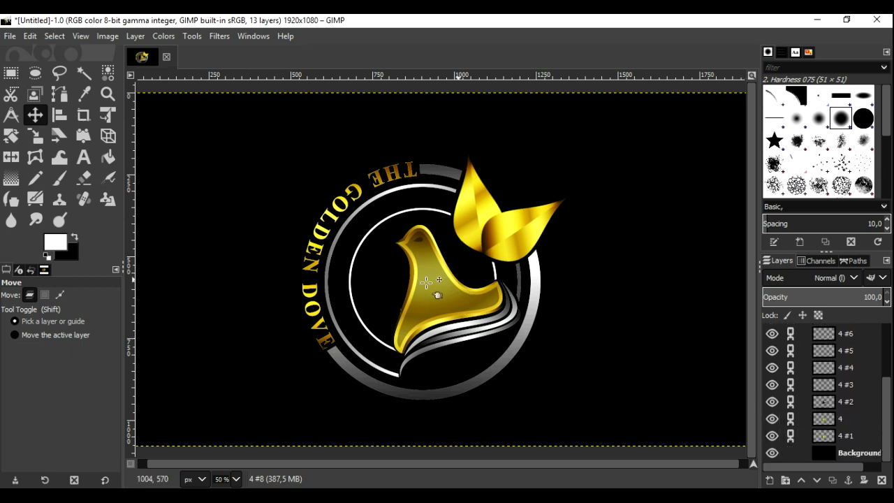
drag(440, 307, 441, 284)
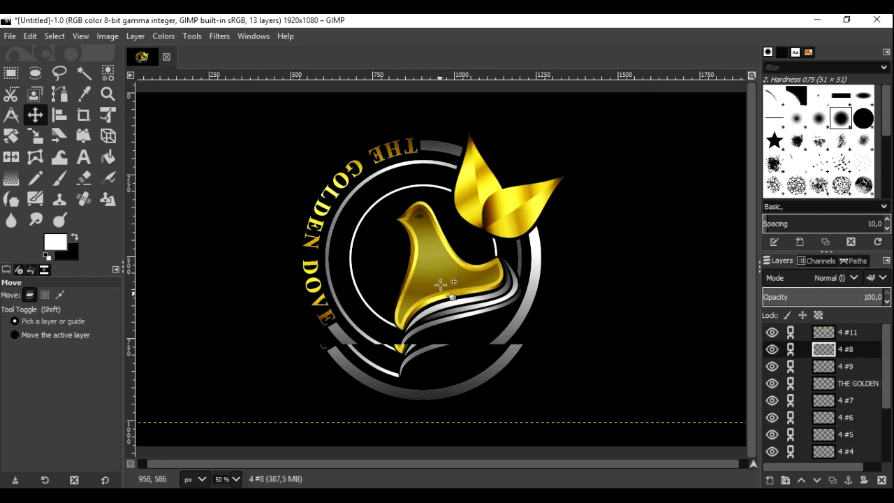
- Select the Background layer and start a new layer above it
scroll(859, 454, down, 3)
click(849, 452)
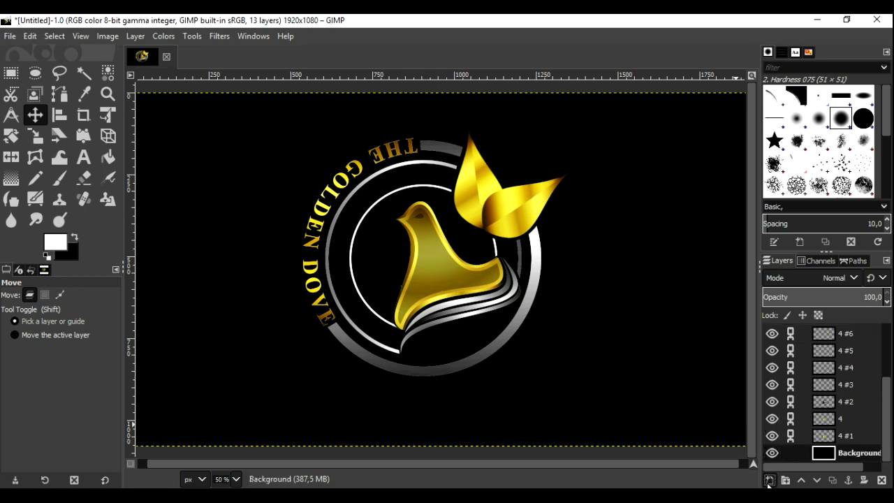
click(769, 480)
- Add empty layer 4 #10 and select a flat, feathered (radius 100) ellipse under the logo
click(784, 467)
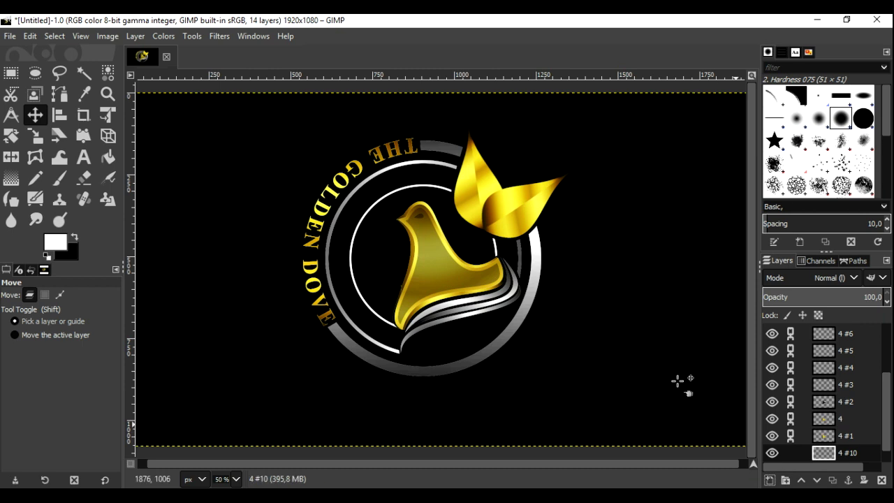
click(39, 78)
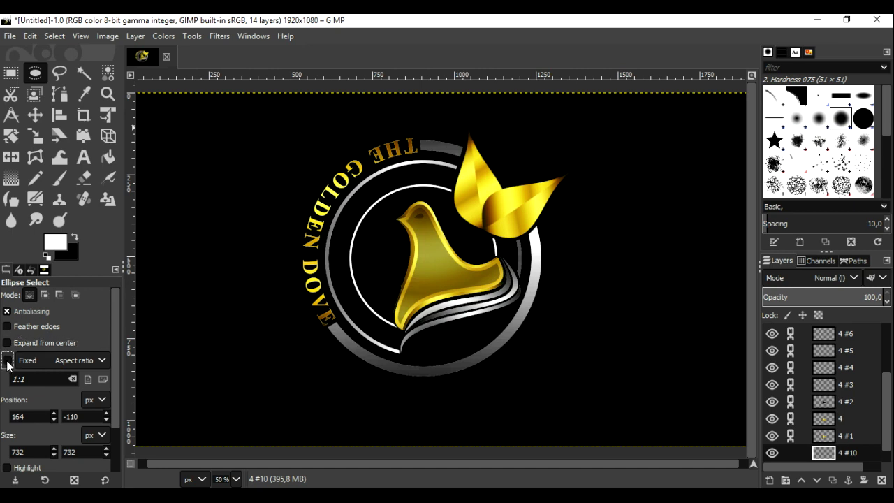
click(58, 326)
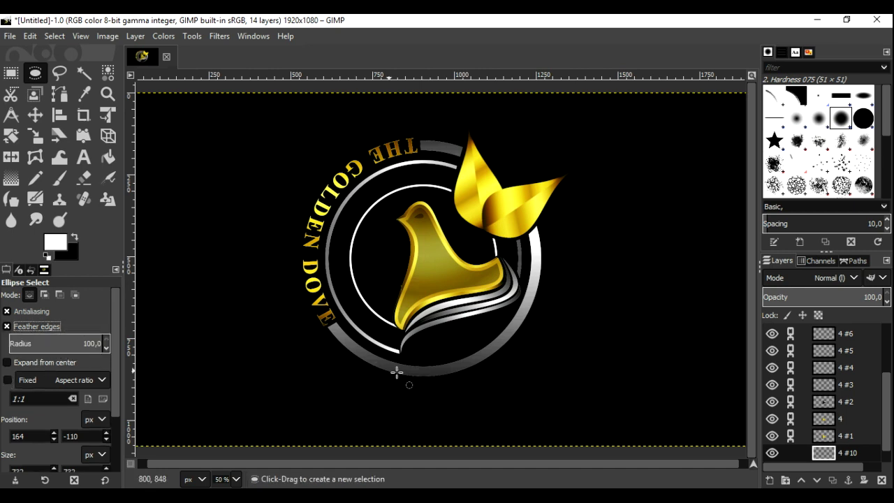
mouse_move(382, 414)
mouse_down()
mouse_move(498, 434)
mouse_move(435, 412)
mouse_up()
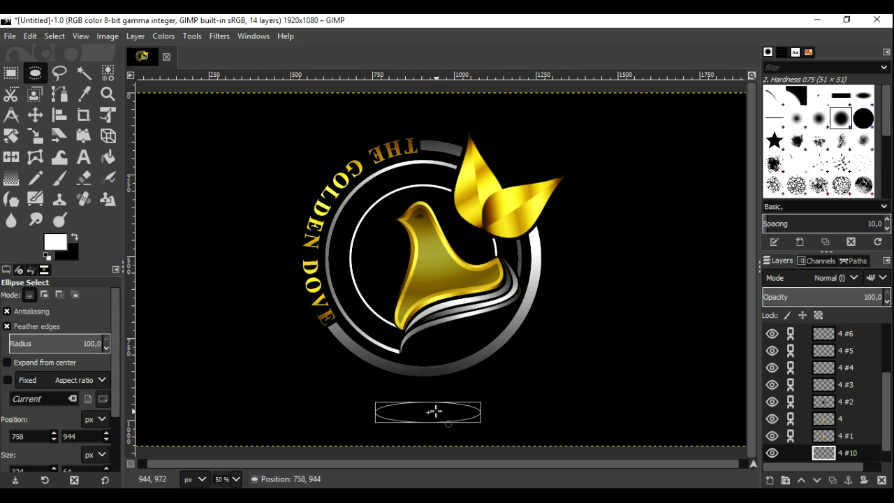
click(8, 182)
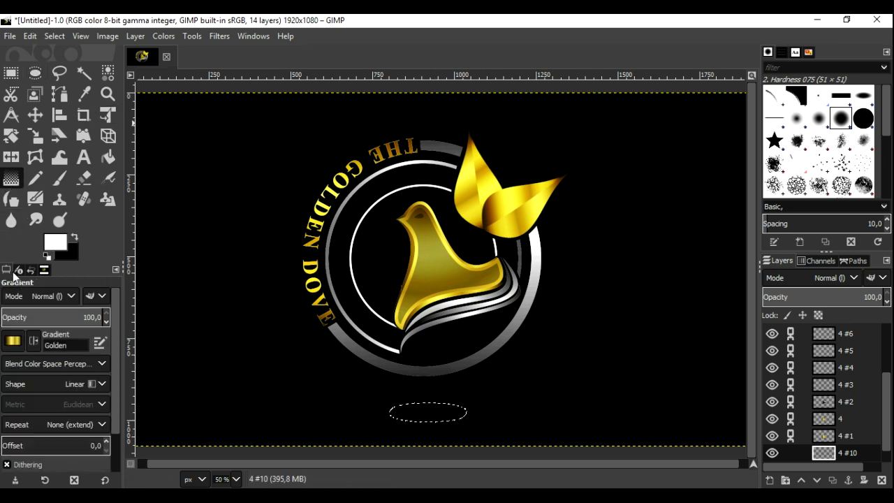
- Fill the ellipse with a radial FG-to-Transparent white glow
click(12, 340)
drag(116, 218, 117, 135)
click(91, 220)
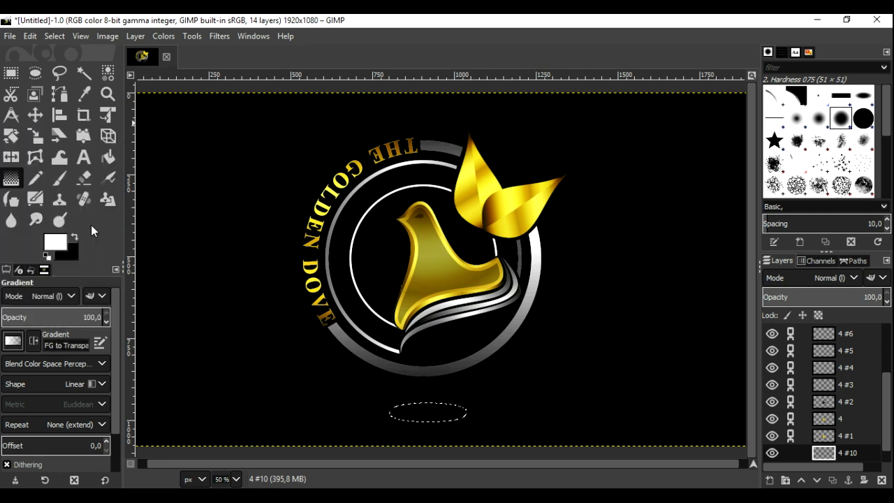
click(76, 235)
click(106, 383)
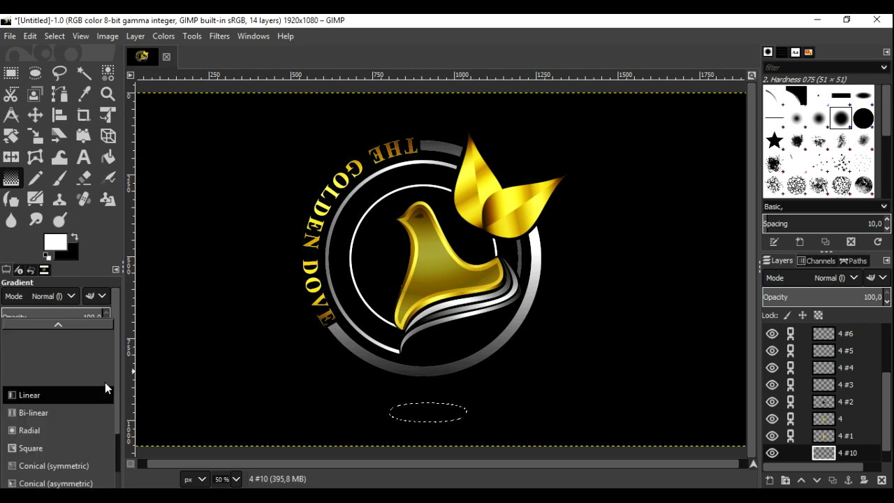
click(105, 429)
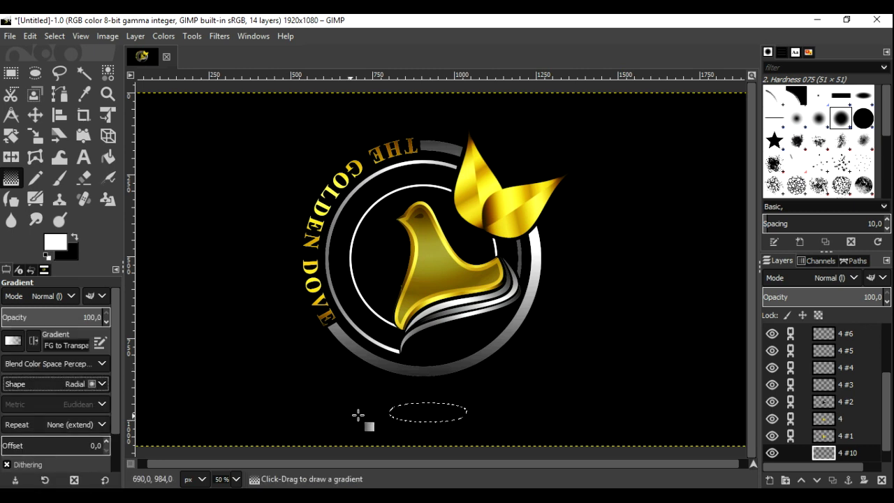
drag(429, 413, 473, 412)
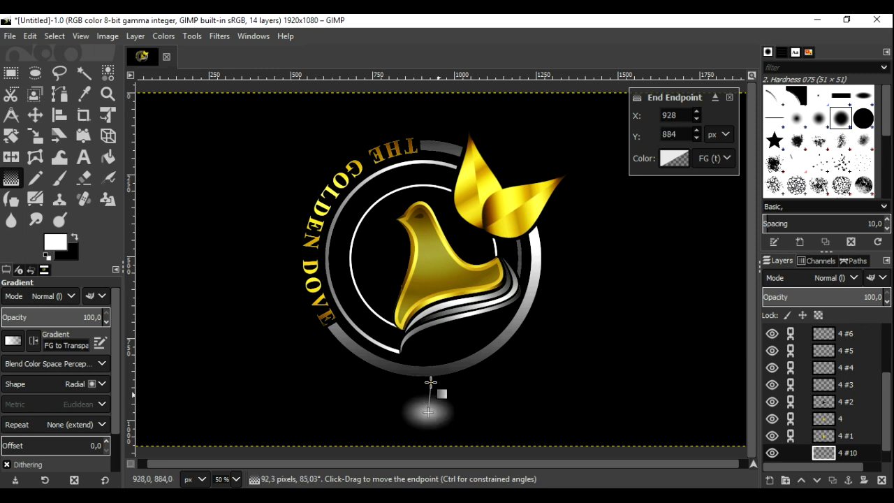
drag(474, 412, 499, 411)
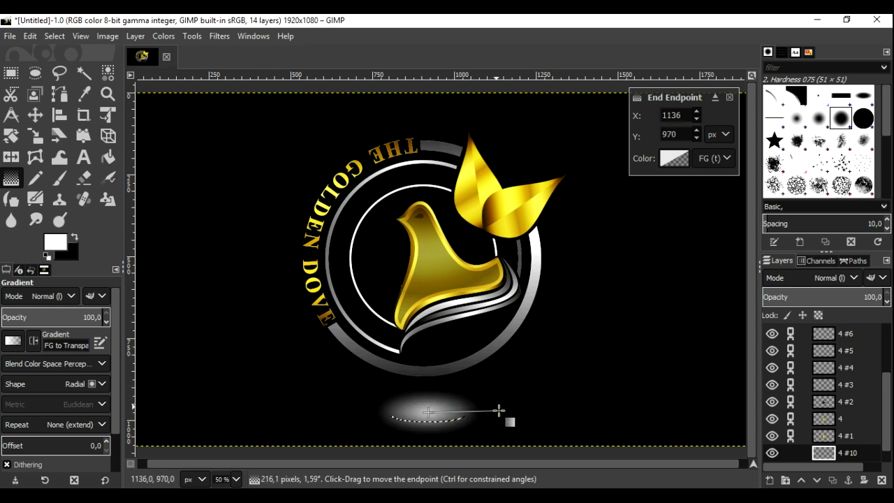
- Deselect, set the glow layer opacity to 30.3, and undo an accidental background move
click(36, 117)
click(55, 37)
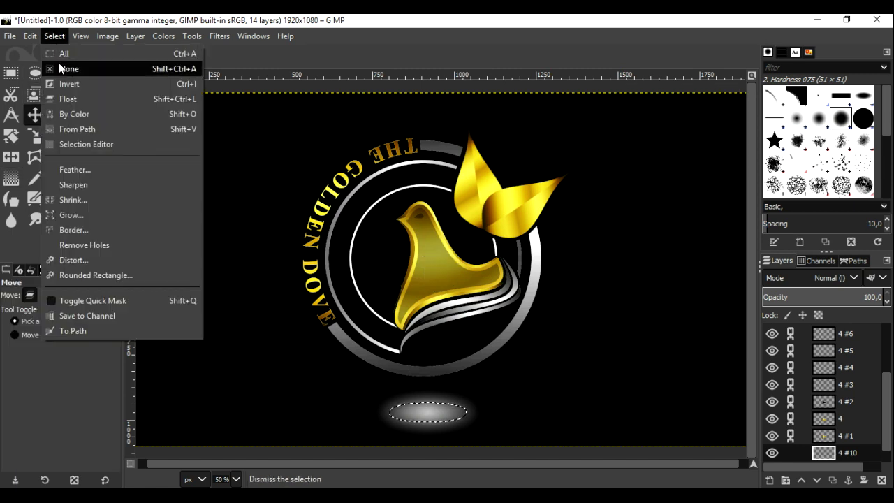
click(67, 69)
mouse_move(846, 297)
mouse_down()
mouse_move(785, 286)
mouse_move(792, 296)
mouse_up()
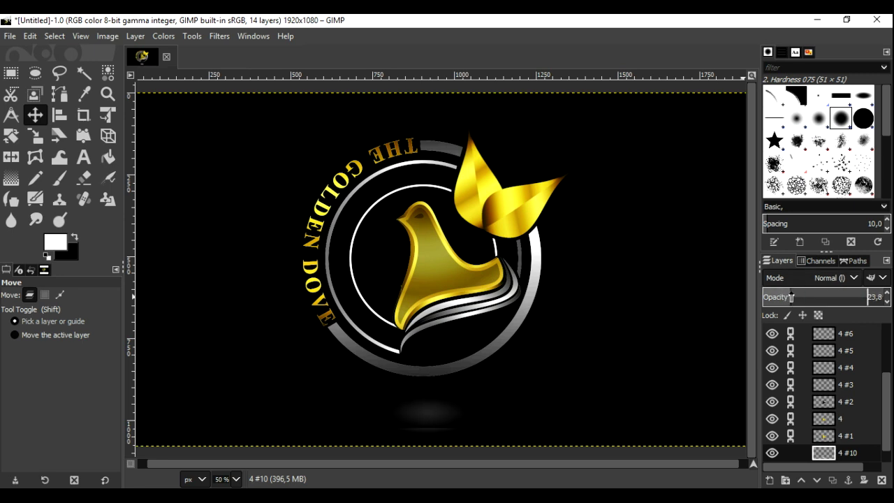
drag(791, 297, 800, 297)
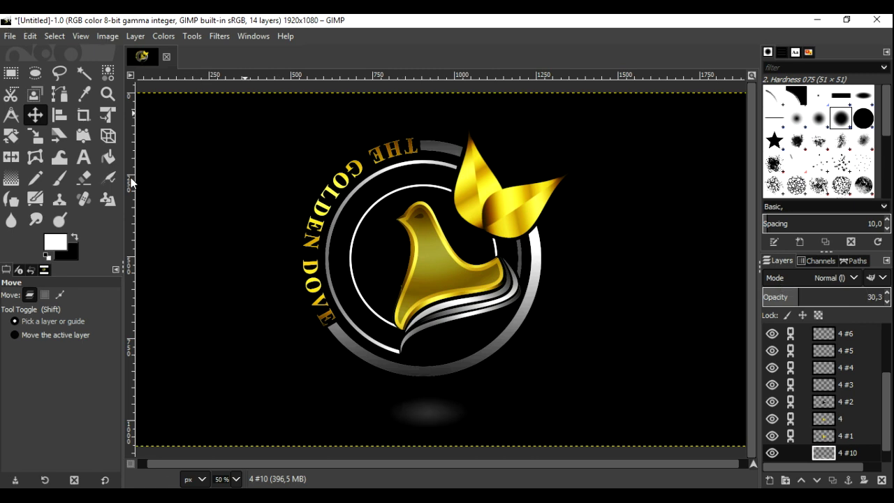
drag(188, 314, 338, 234)
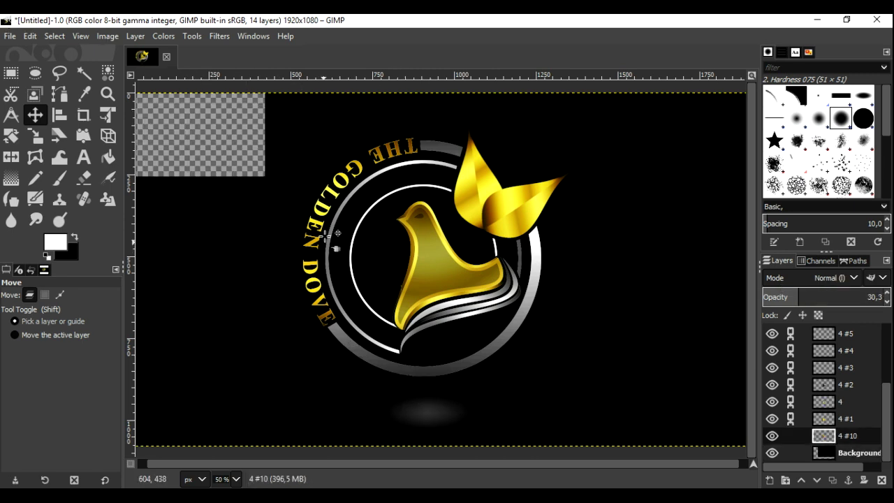
click(29, 36)
click(31, 53)
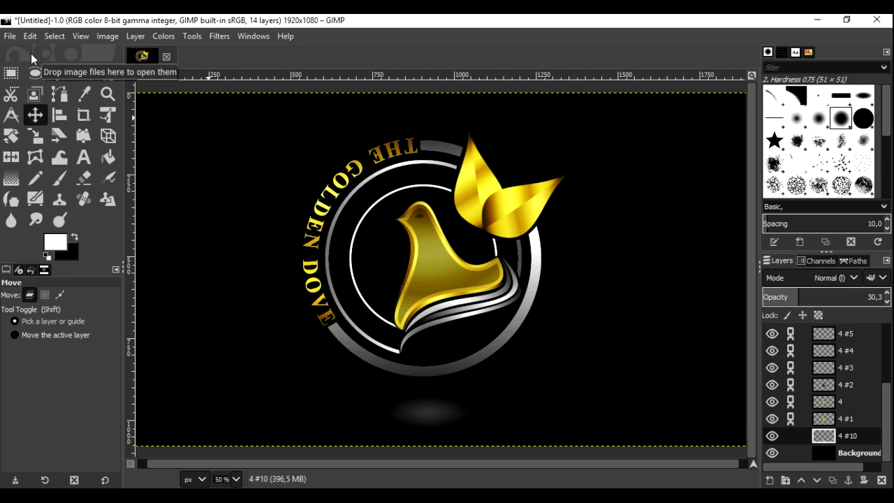
- Export the image to the Desktop as Untitled12.png with the default PNG settings
click(10, 36)
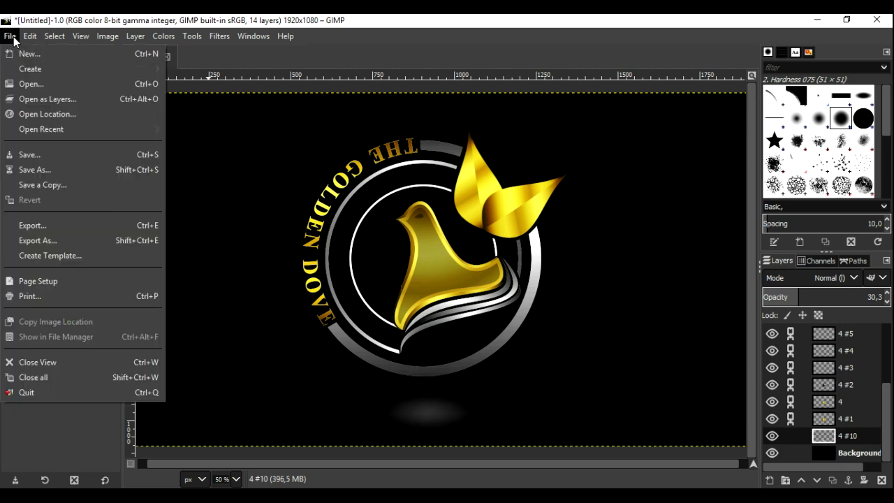
click(74, 227)
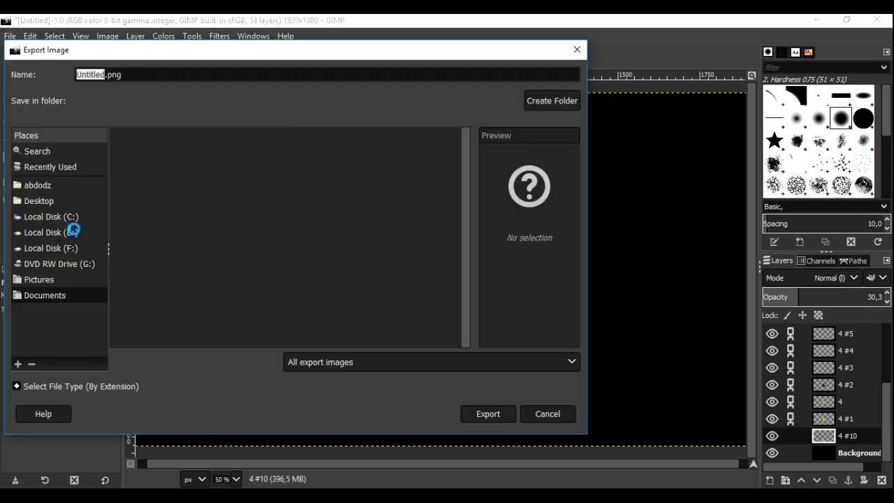
click(80, 200)
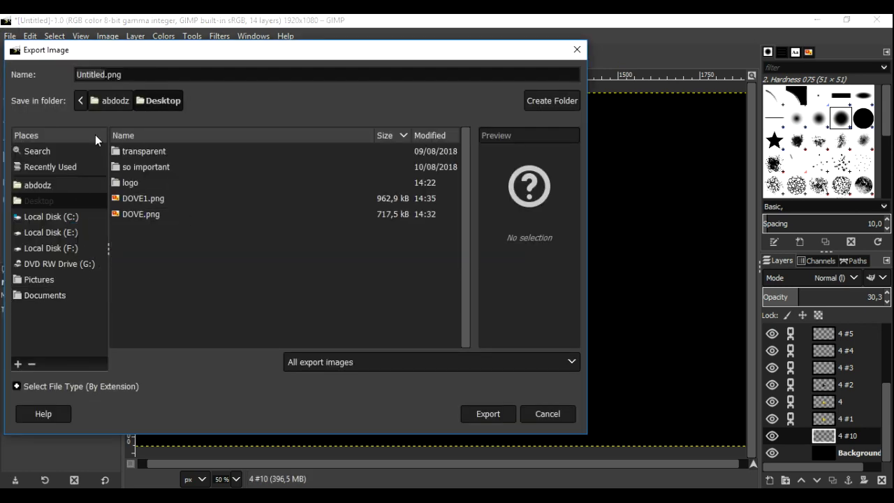
click(105, 75)
text(12)
click(485, 419)
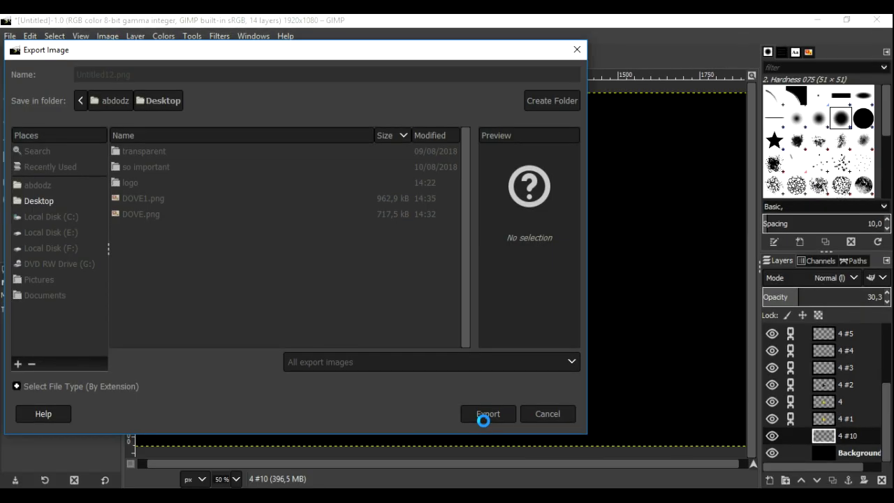
click(470, 390)
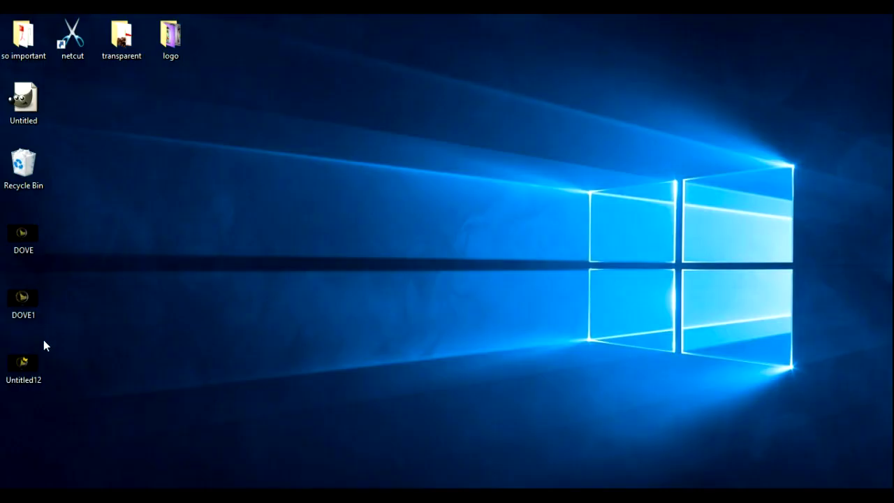
- Open Untitled12.png in Photos, browse to DOVE and DOVE1, then close the viewer
double_click(23, 364)
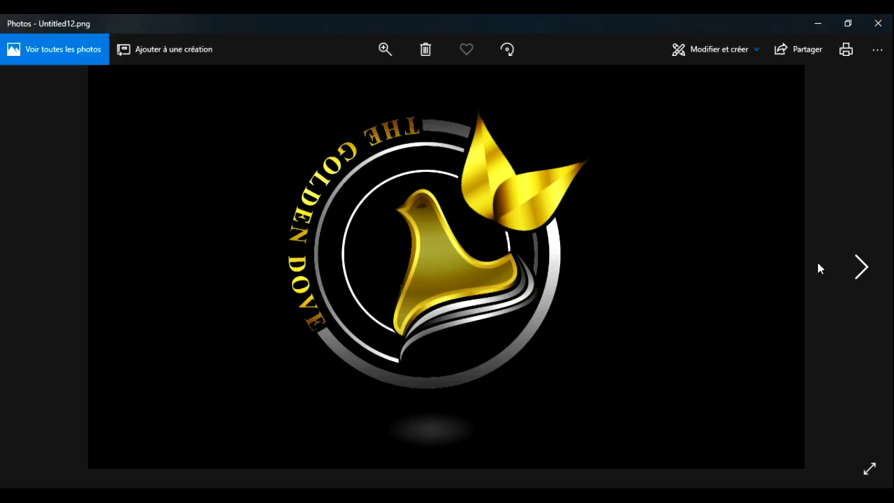
click(860, 270)
click(859, 269)
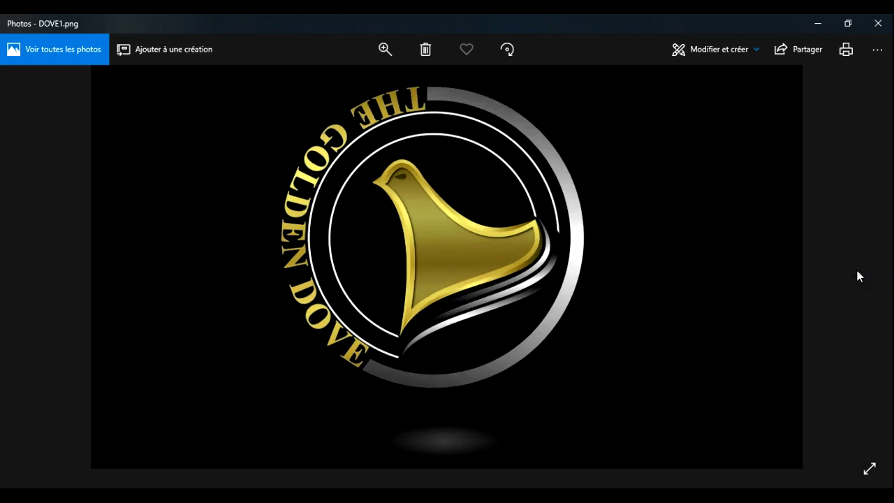
click(878, 24)
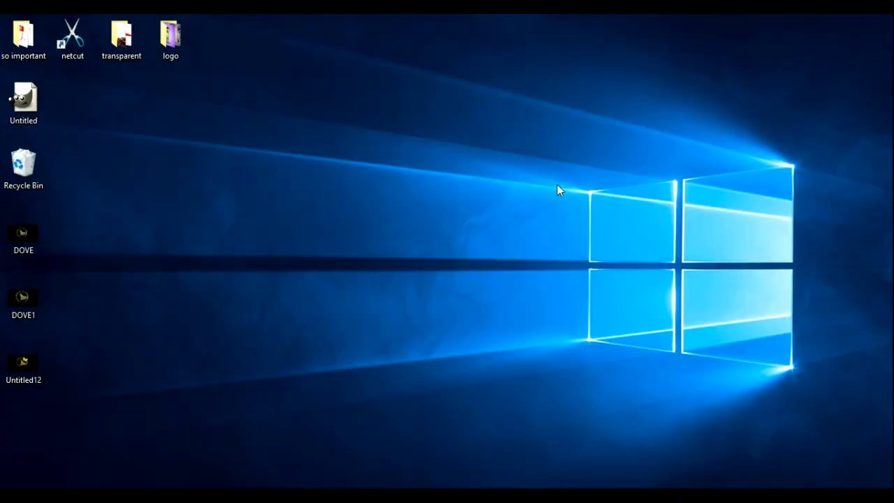